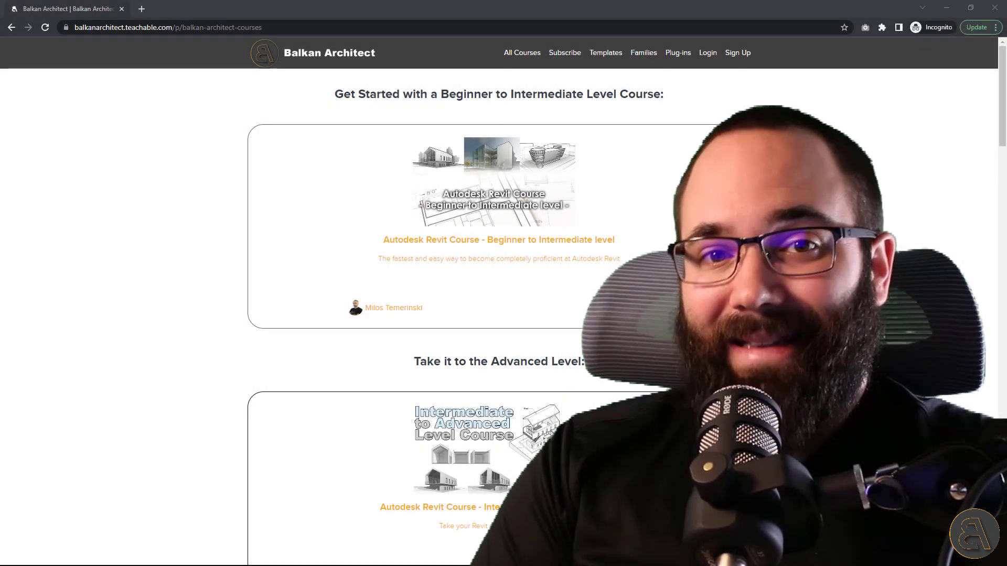
# - Find the Advanced Modeling in Revit - Conceptual Massing course in the catalogue and view its page
pyautogui.moveTo(1003, 92); pyautogui.dragTo(1003, 247)
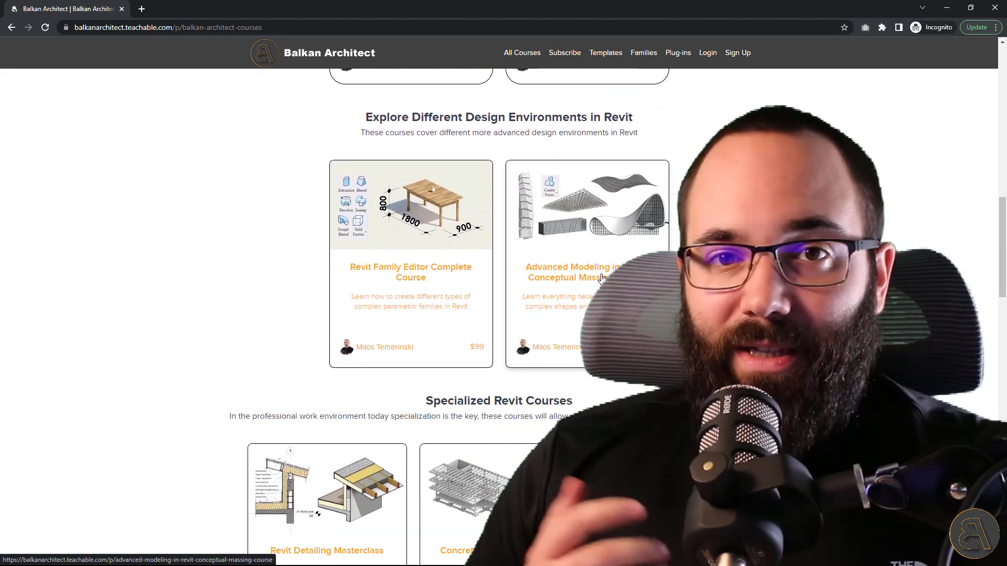
pyautogui.click(567, 272)
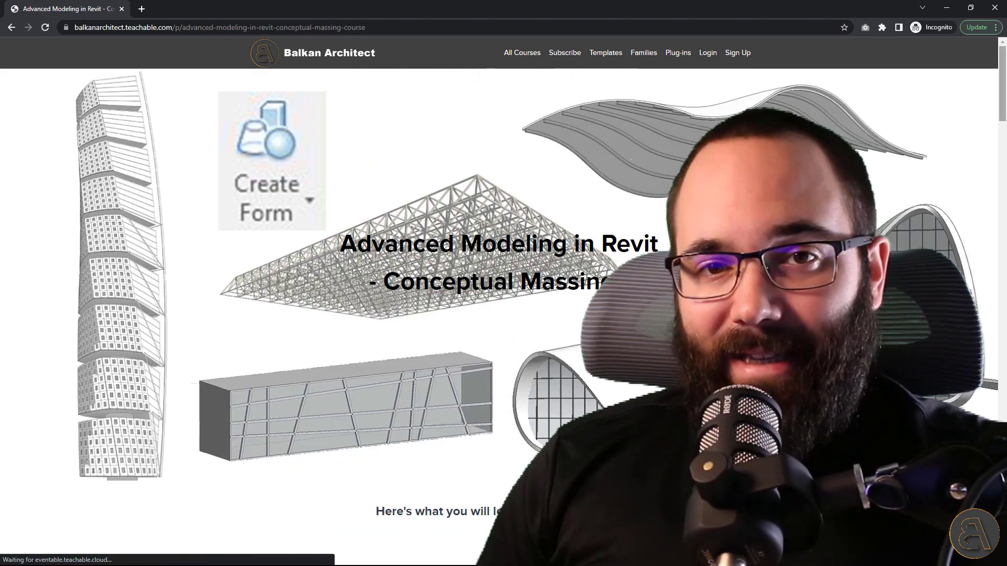
pyautogui.moveTo(1004, 97); pyautogui.dragTo(980, 109)
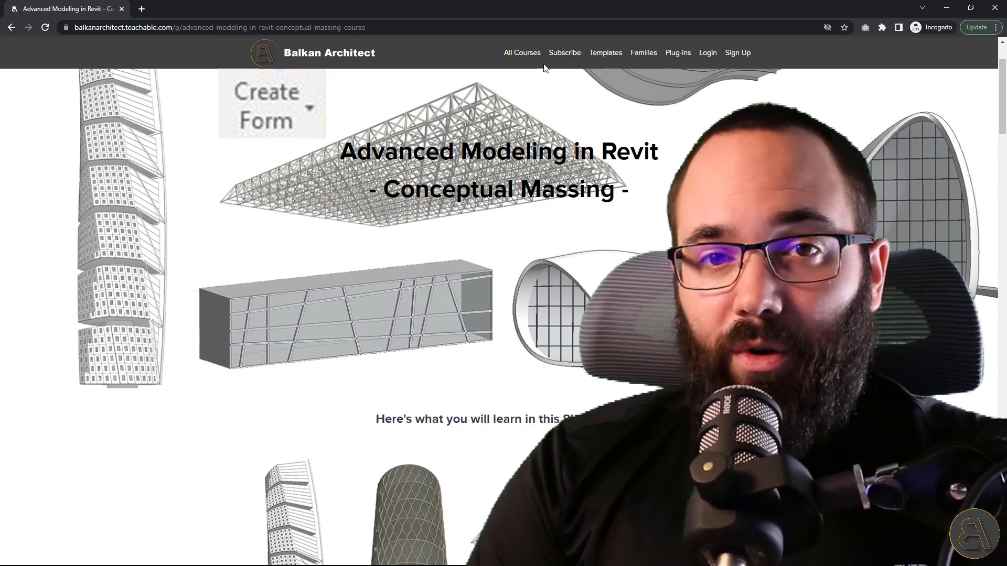
# - Return to the list of all courses and browse through the different course sections
pyautogui.click(522, 54)
pyautogui.scroll(-11, 498, 315)
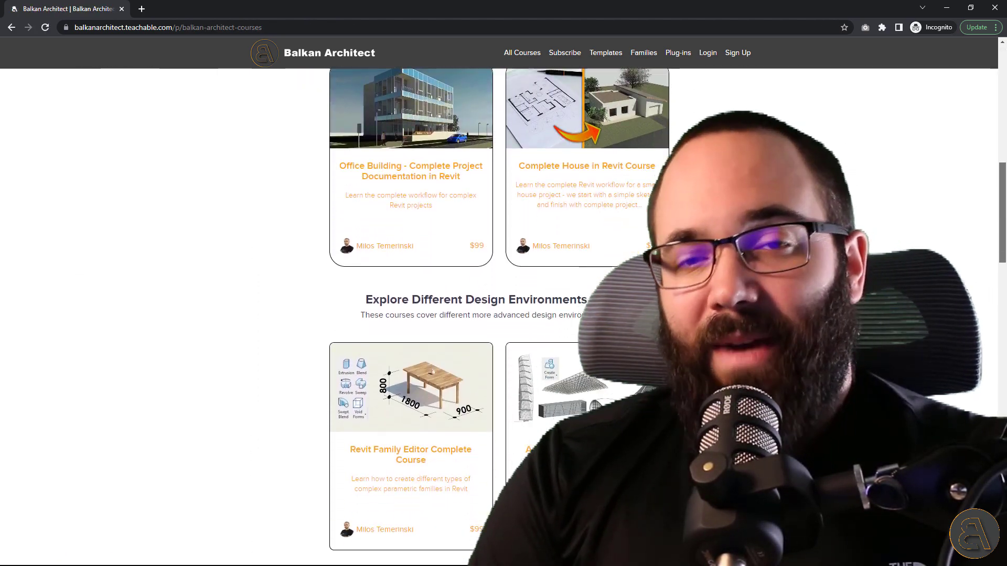
pyautogui.scroll(-10, 1006, 314)
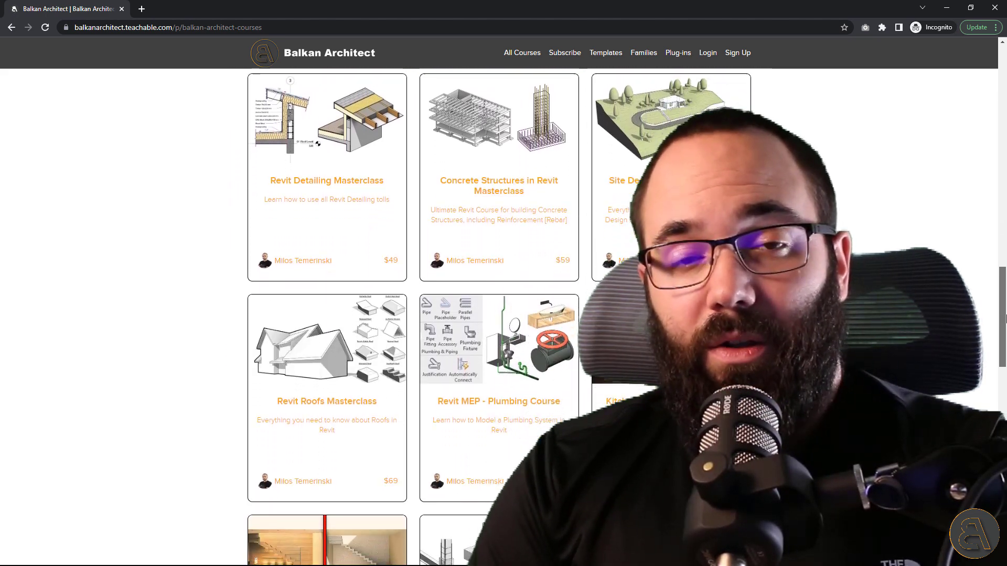
pyautogui.scroll(-3, 1005, 315)
# - View the website's templates, families and plug-ins pages
pyautogui.click(607, 52)
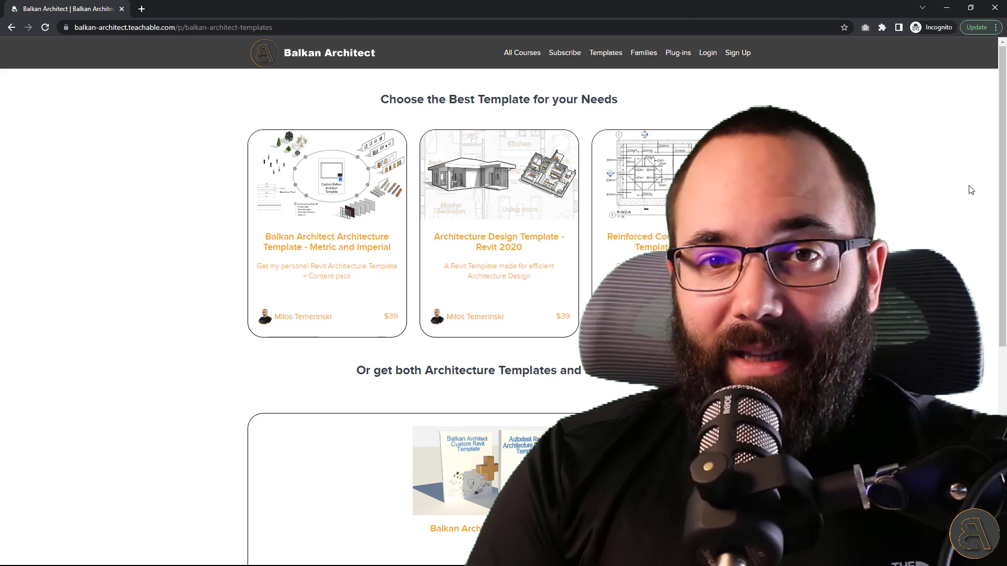
pyautogui.click(649, 55)
pyautogui.moveTo(1006, 109); pyautogui.dragTo(1005, 199)
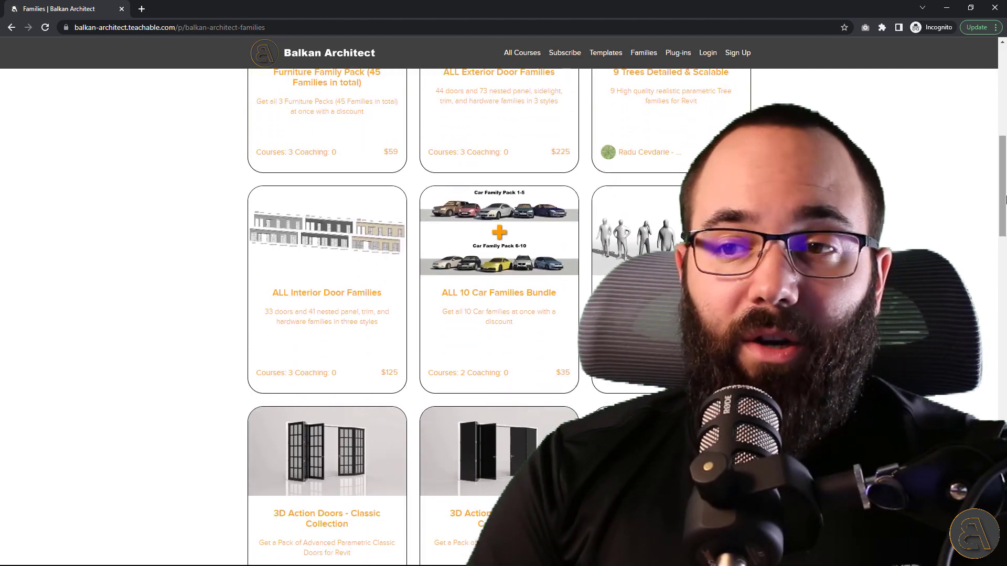
pyautogui.click(676, 54)
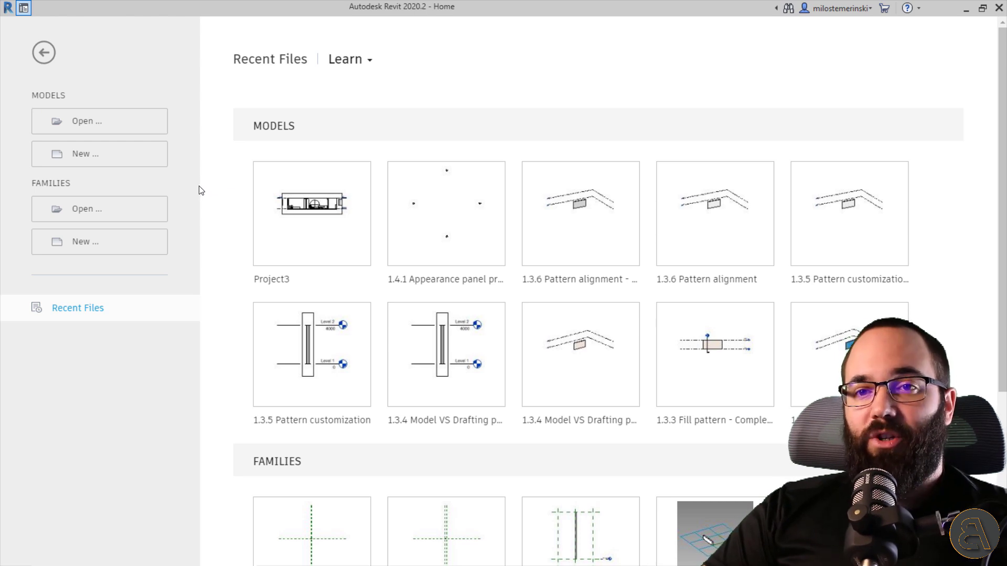
# - Switch to Revit and create a new project from the DefaultMetric template
pyautogui.click(86, 162)
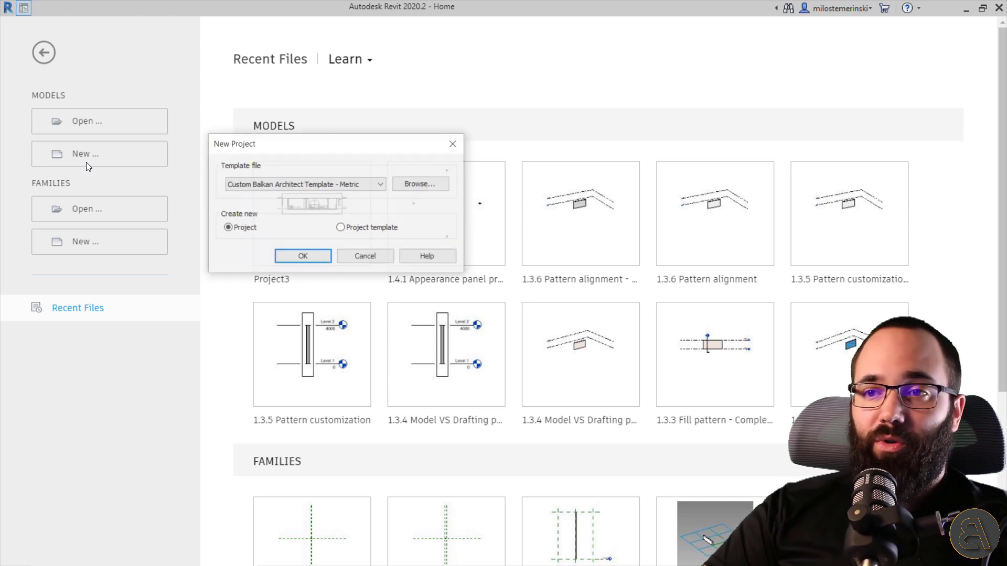
pyautogui.moveTo(268, 151); pyautogui.dragTo(279, 145)
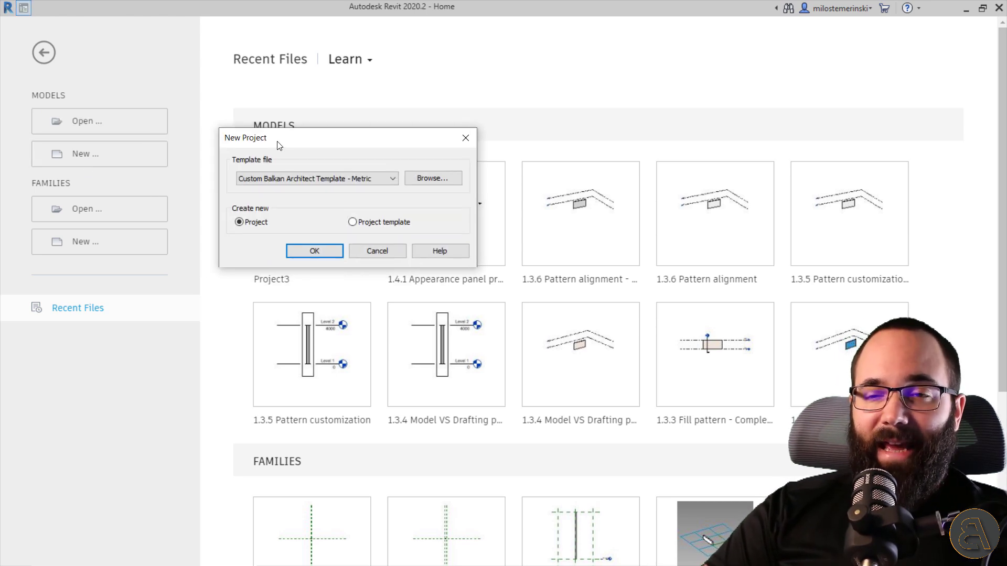
pyautogui.click(286, 178)
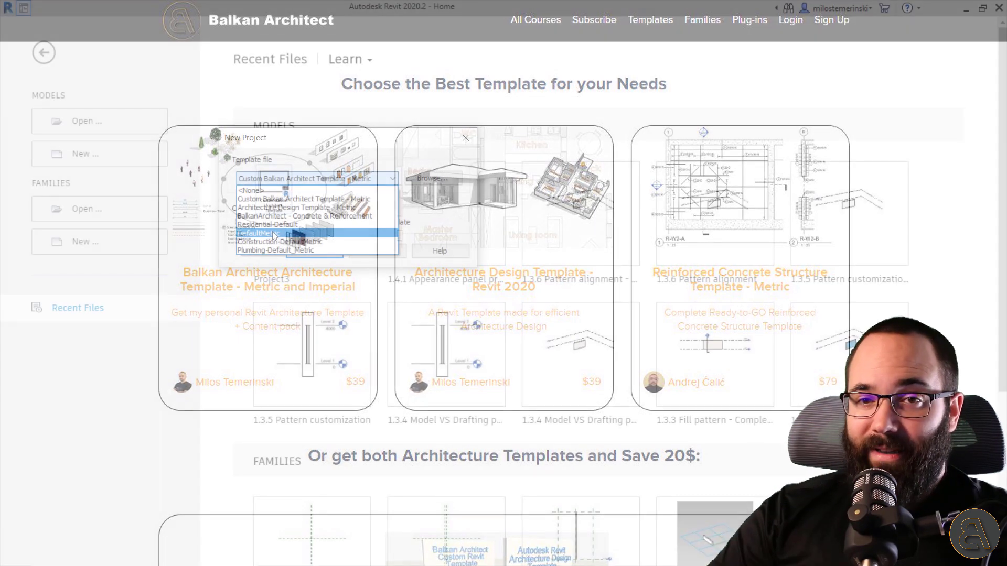
pyautogui.click(272, 231)
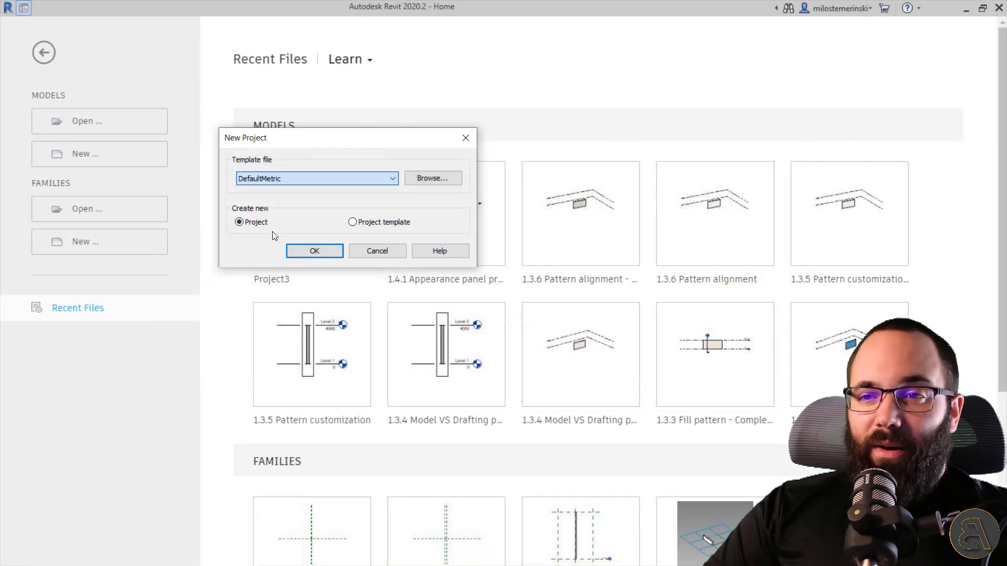
pyautogui.click(321, 255)
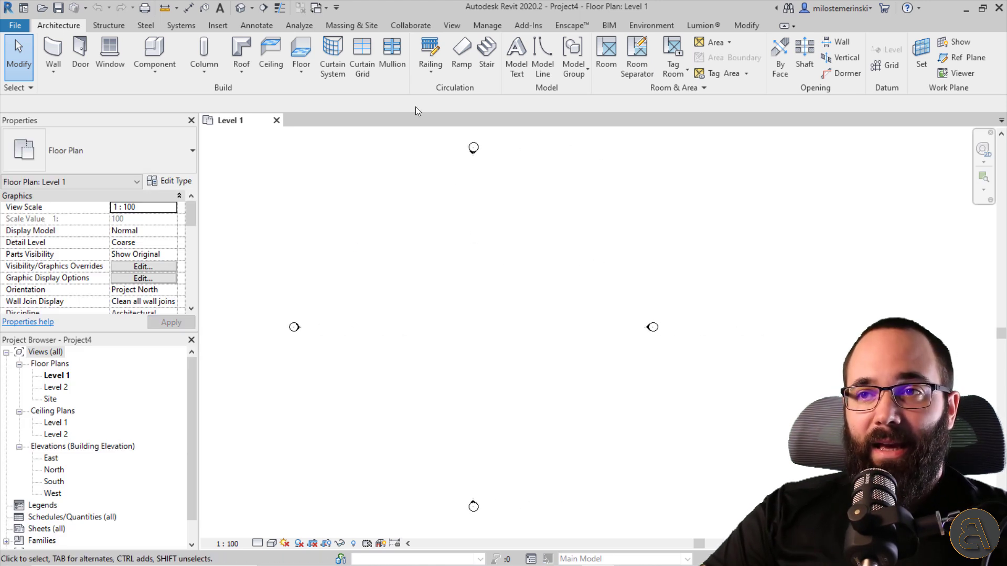
# - Turn on Show Mass Form and Floors and start a new in-place mass
pyautogui.click(336, 26)
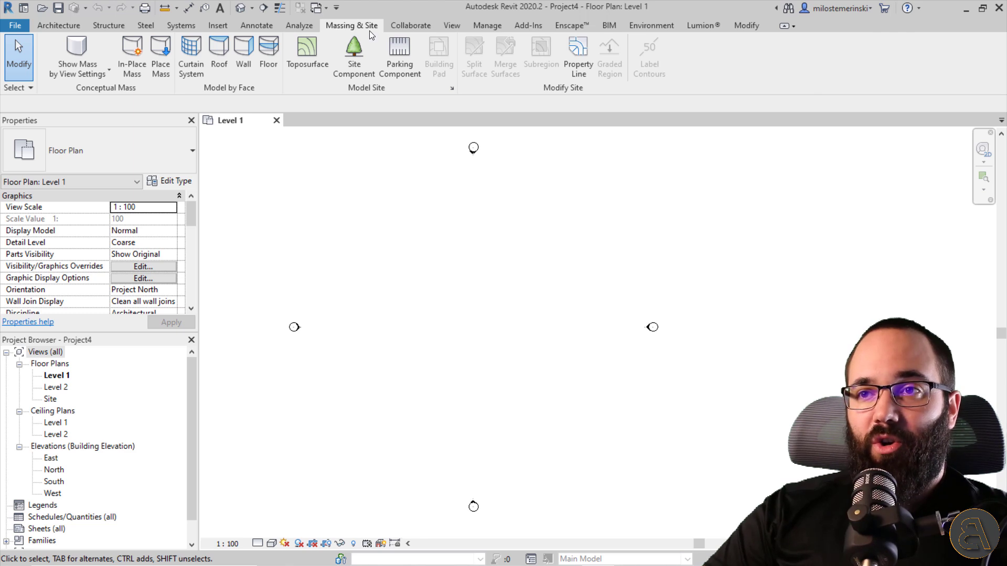
pyautogui.click(56, 48)
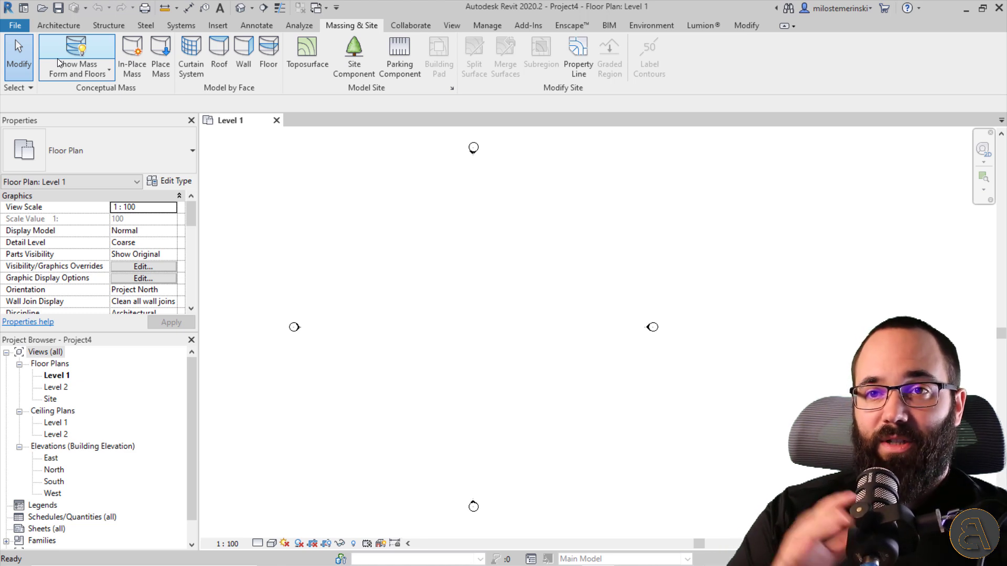
pyautogui.click(137, 72)
pyautogui.click(458, 259)
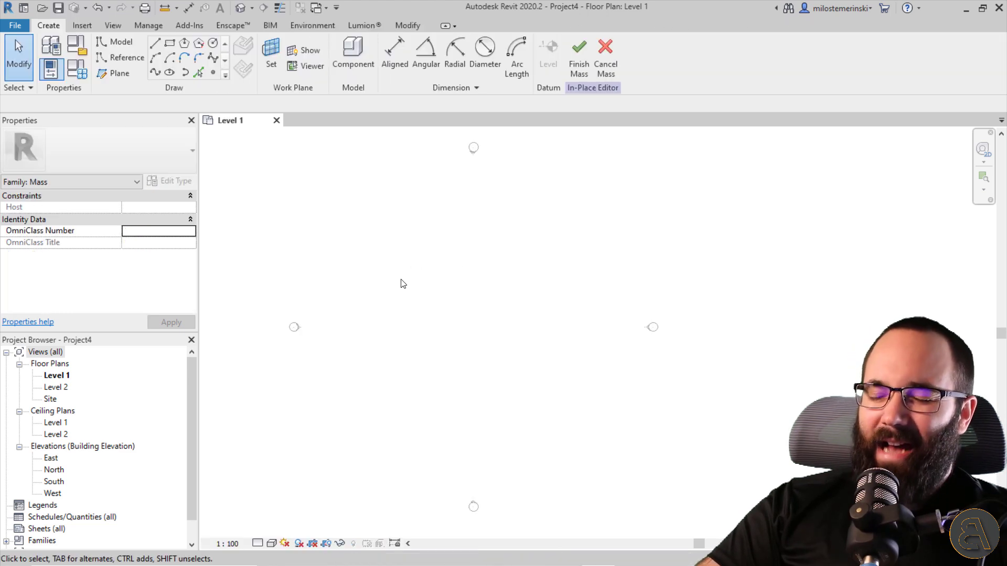
# - Sketch a rectangle about 8000 mm wide and 15000 mm long between the elevation markers on Level 1
pyautogui.moveTo(479, 279); pyautogui.dragTo(445, 296, button='middle')
pyautogui.click(169, 43)
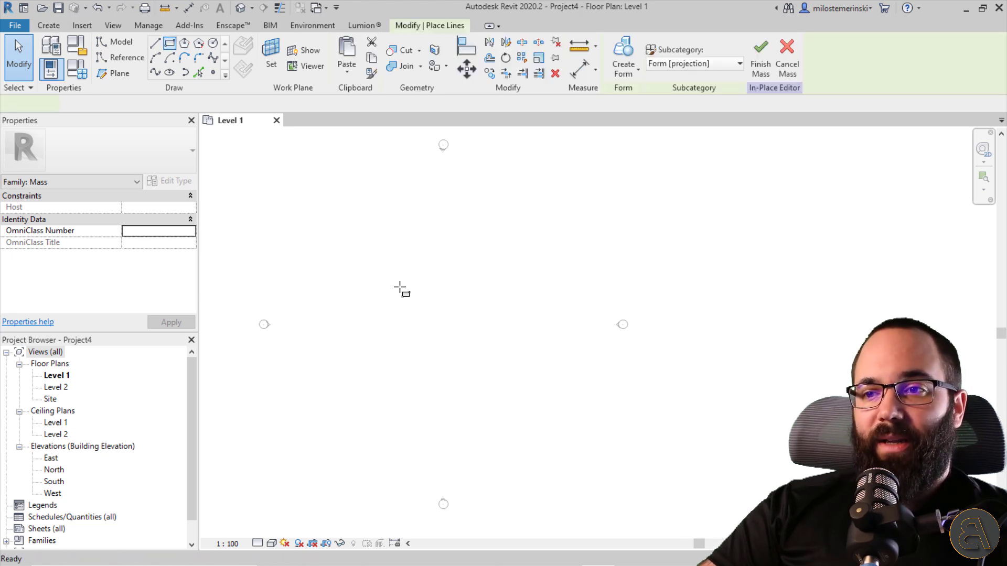
pyautogui.click(379, 269)
pyautogui.click(436, 375)
pyautogui.press('Escape')
pyautogui.press('Escape')
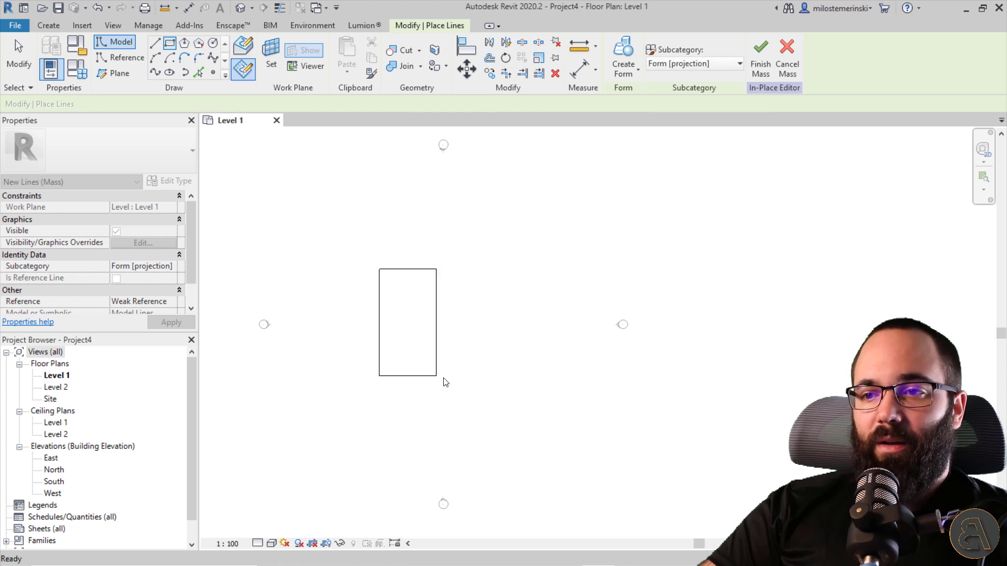
# - Set the rectangle's width to 10000 mm by moving its right edge
pyautogui.press('Tab')
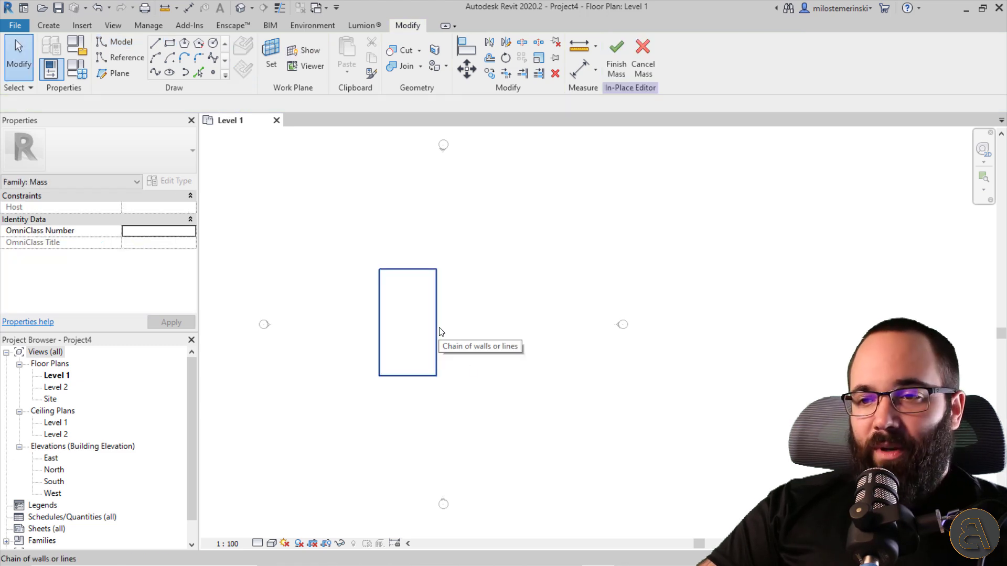
pyautogui.scroll(2, 446, 330)
pyautogui.moveTo(445, 319); pyautogui.dragTo(429, 298, button='middle')
pyautogui.press('Tab')
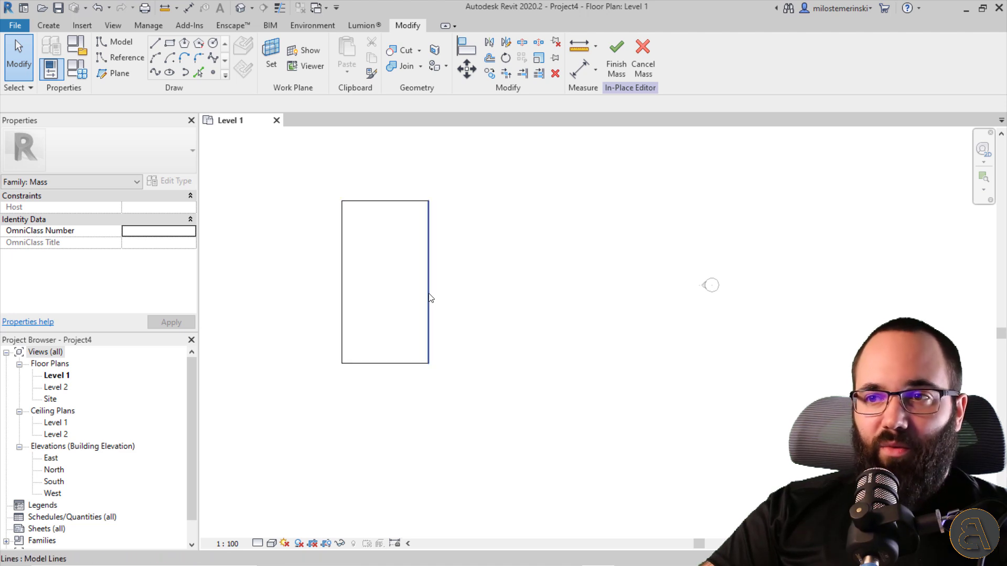
pyautogui.click(430, 297)
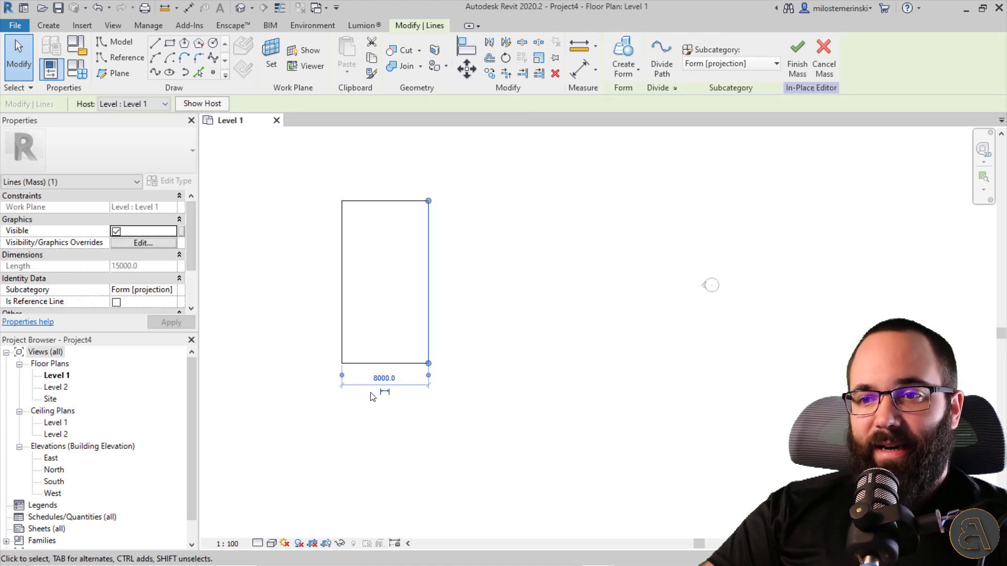
pyautogui.write('10000')
pyautogui.press('Return')
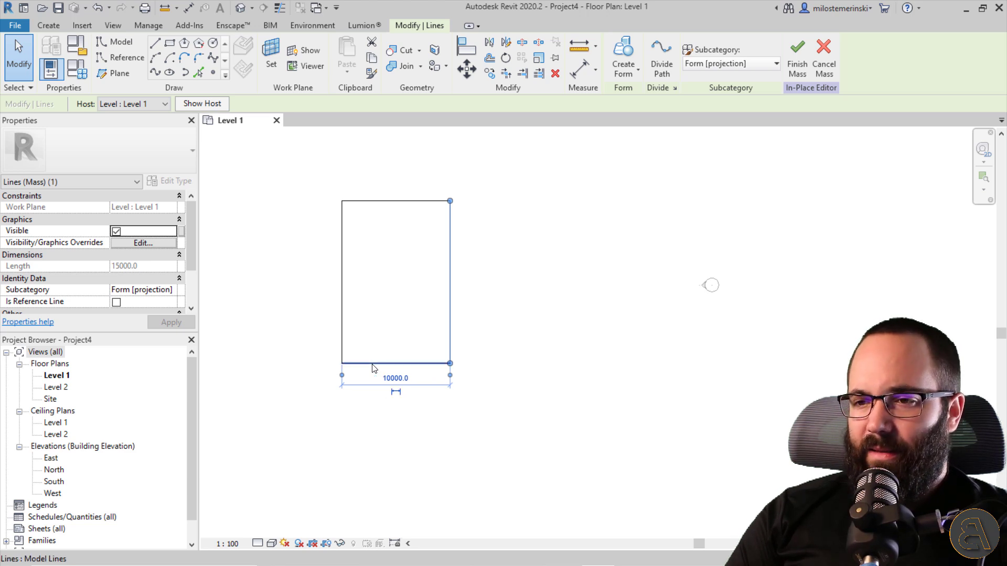
pyautogui.press('Escape')
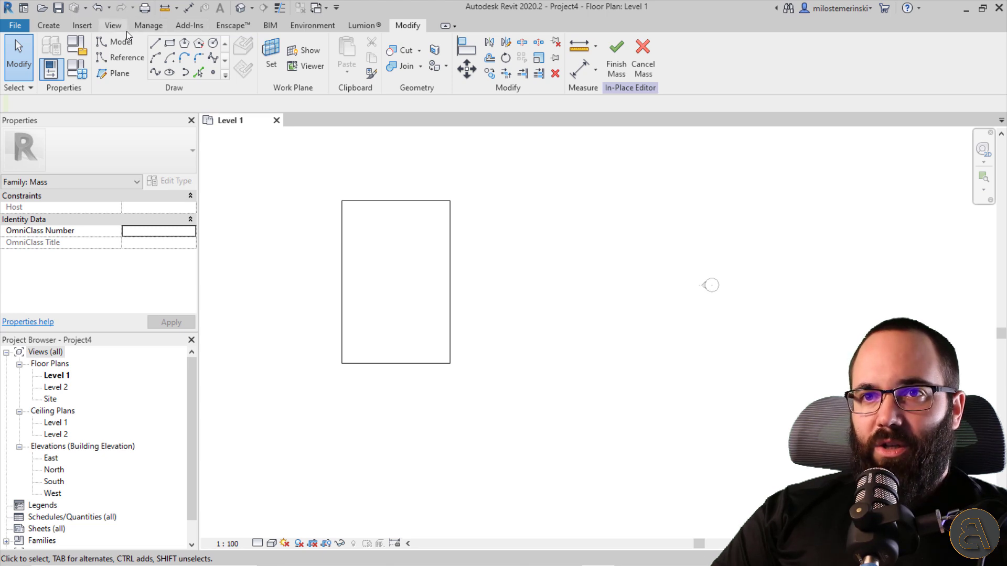
# - Change the project's length units to meters with 2 decimal places
pyautogui.click(156, 28)
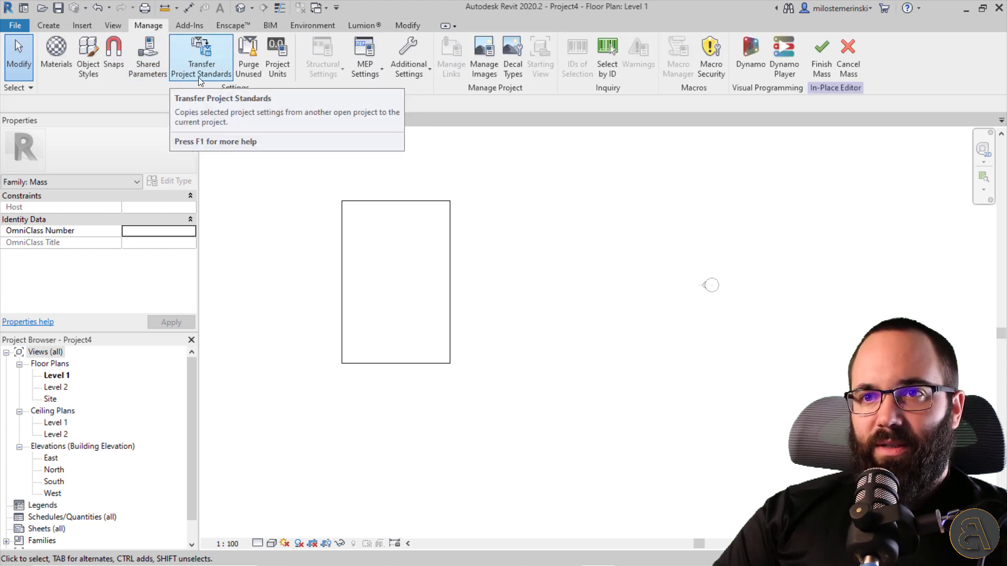
pyautogui.click(277, 74)
pyautogui.click(482, 202)
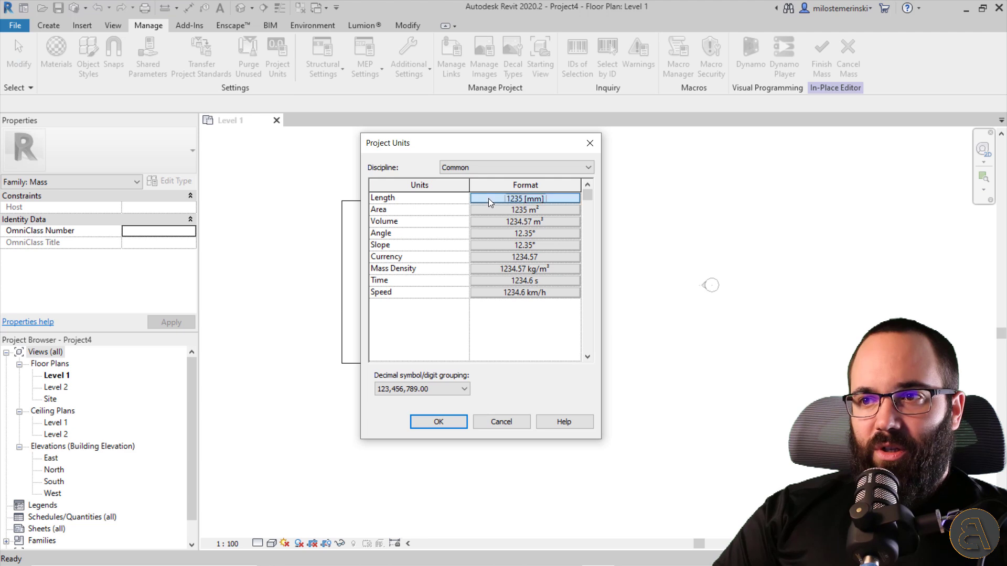
pyautogui.click(461, 209)
pyautogui.click(457, 253)
pyautogui.click(414, 240)
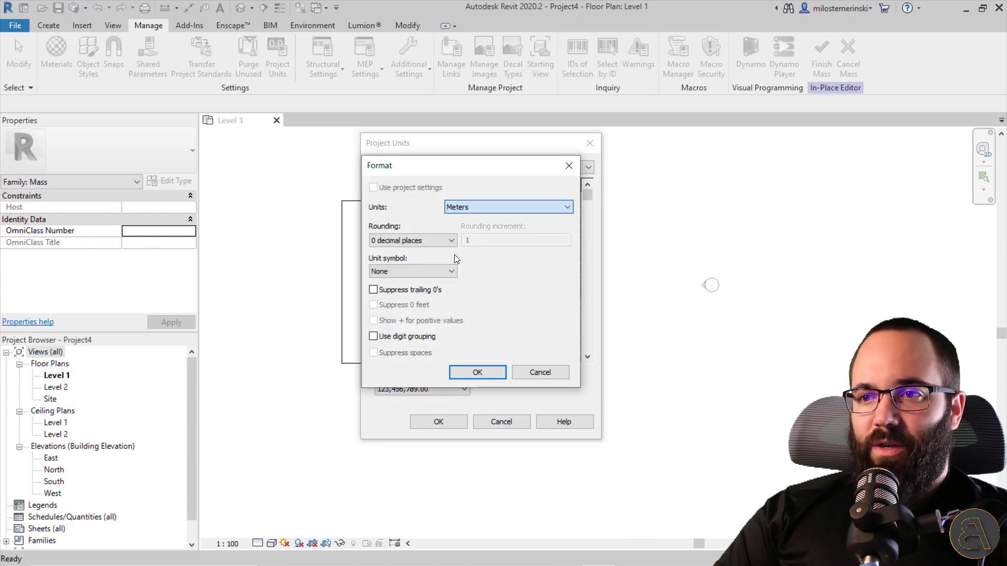
pyautogui.click(411, 295)
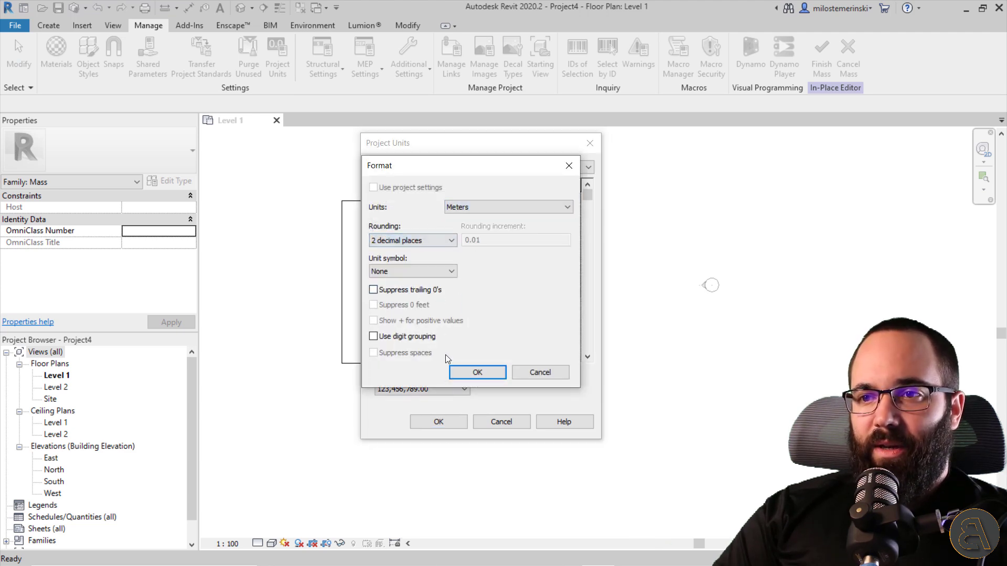
pyautogui.click(456, 374)
pyautogui.click(438, 422)
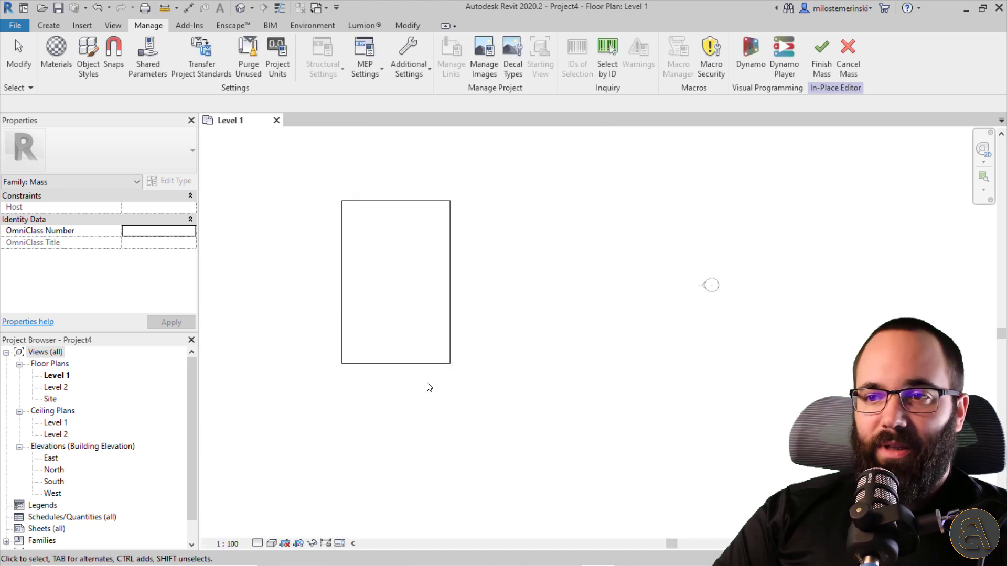
# - Set the rectangle's length to 16 m by moving its lower edge
pyautogui.press('Escape')
pyautogui.click(342, 302)
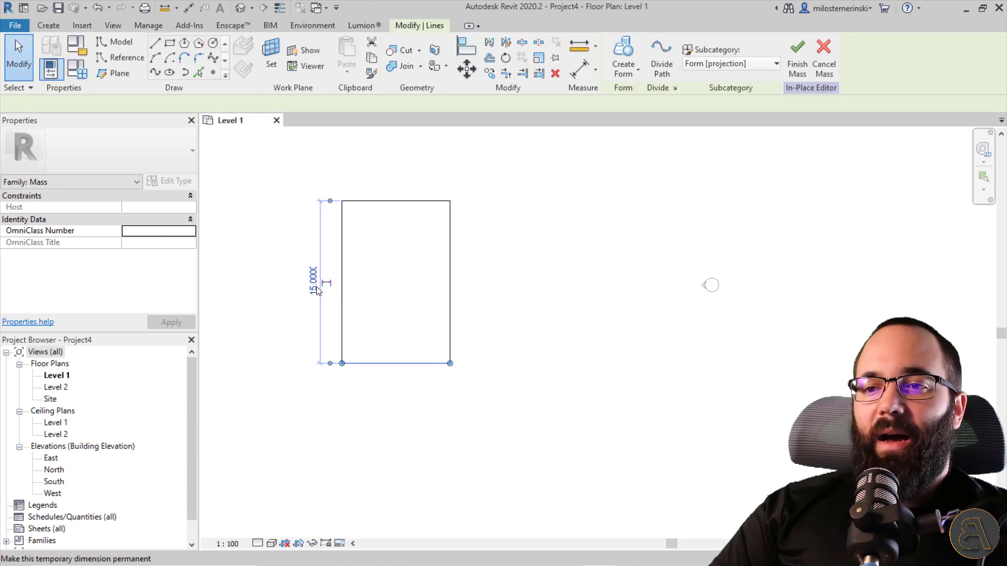
pyautogui.click(316, 283)
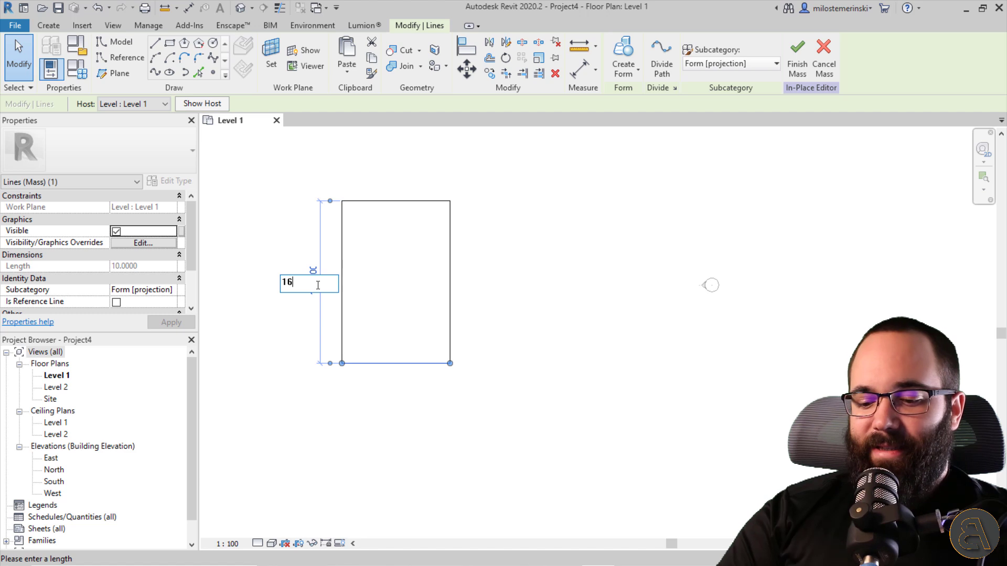
pyautogui.write('16')
pyautogui.press('Return')
pyautogui.press('Escape')
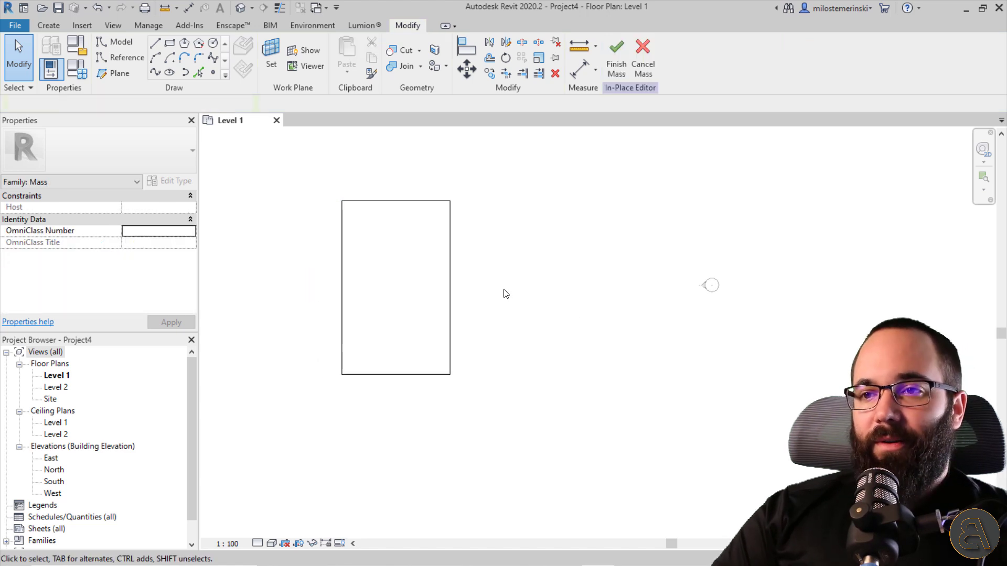
# - Open the default 3D view and create a solid box form from the whole rectangle chain
pyautogui.click(239, 12)
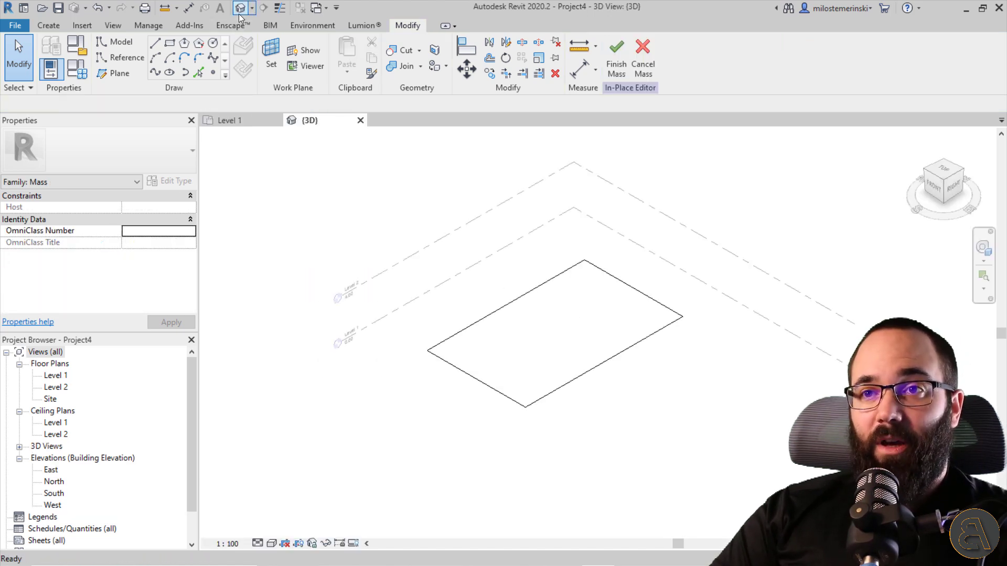
pyautogui.press('Tab')
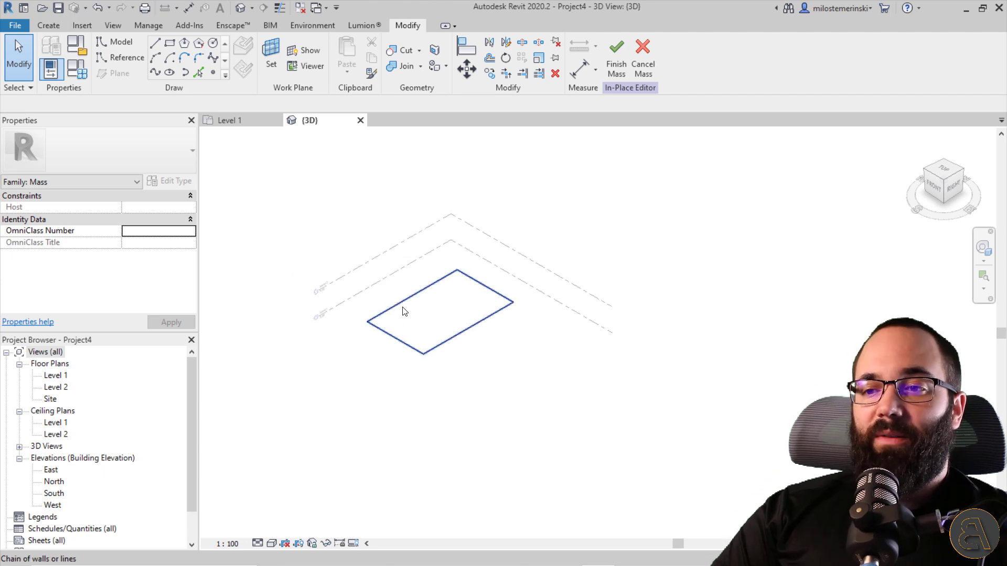
pyautogui.click(419, 306)
pyautogui.moveTo(455, 301); pyautogui.dragTo(364, 394, button='middle')
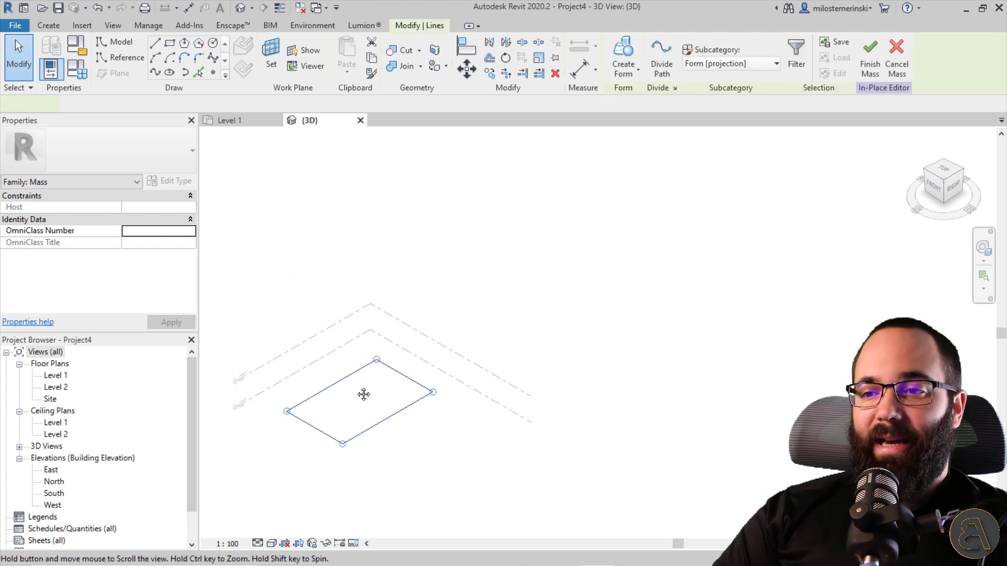
pyautogui.click(623, 58)
pyautogui.click(371, 370)
pyautogui.moveTo(370, 370); pyautogui.dragTo(405, 309, button='middle')
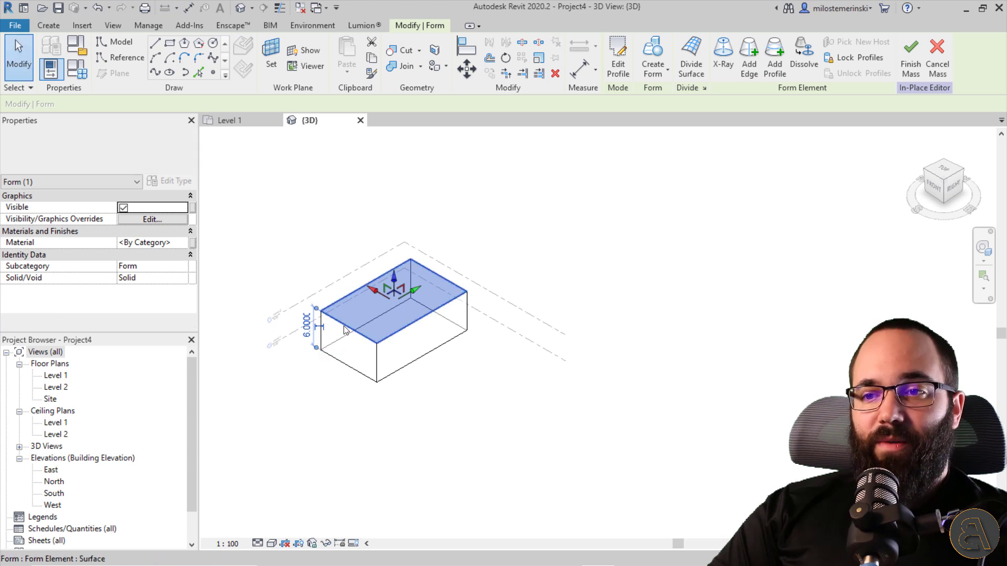
# - Set the box form's height to 55 m by moving its top face
pyautogui.click(305, 325)
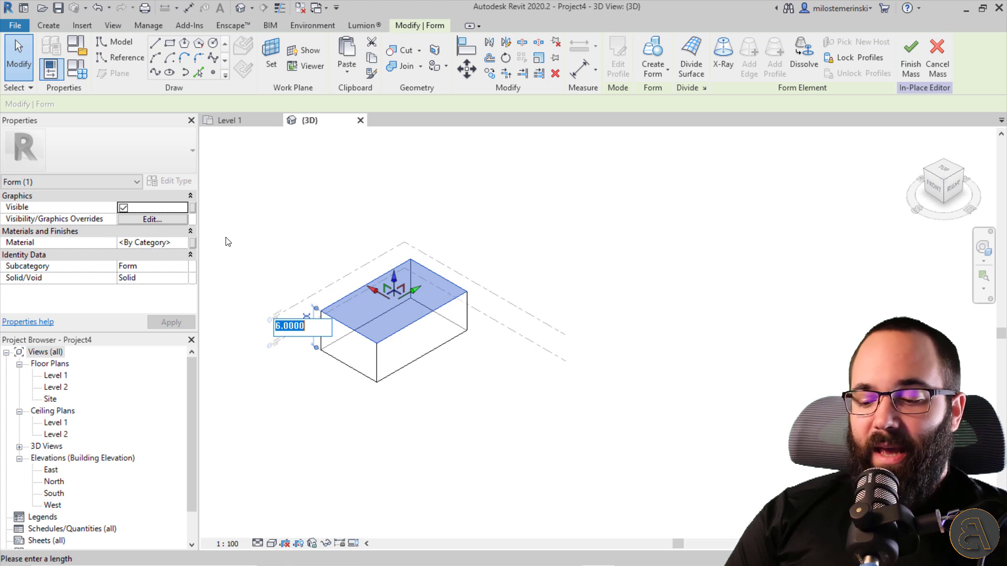
pyautogui.press('Return')
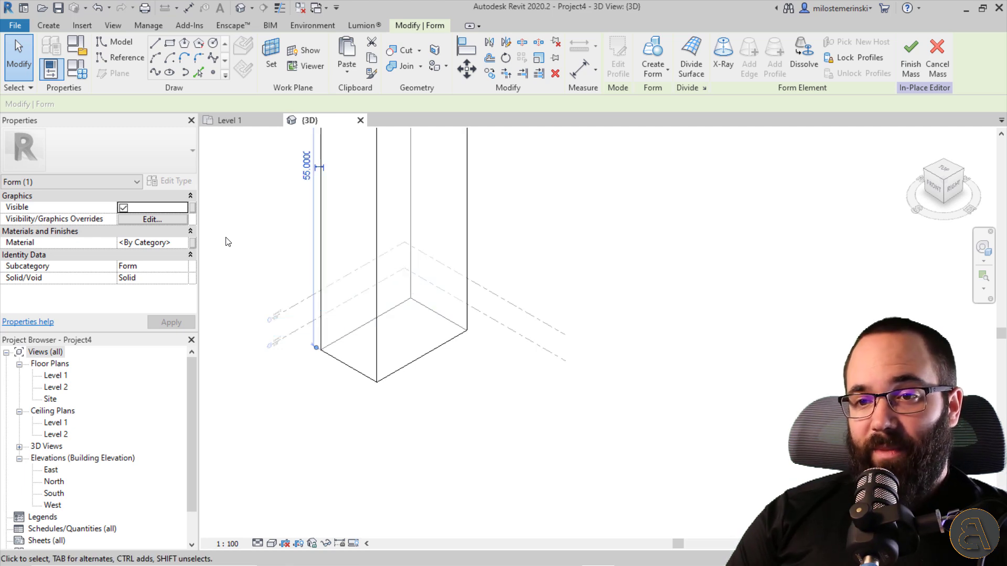
pyautogui.scroll(-2, 342, 378)
pyautogui.moveTo(342, 378); pyautogui.dragTo(359, 439, button='middle')
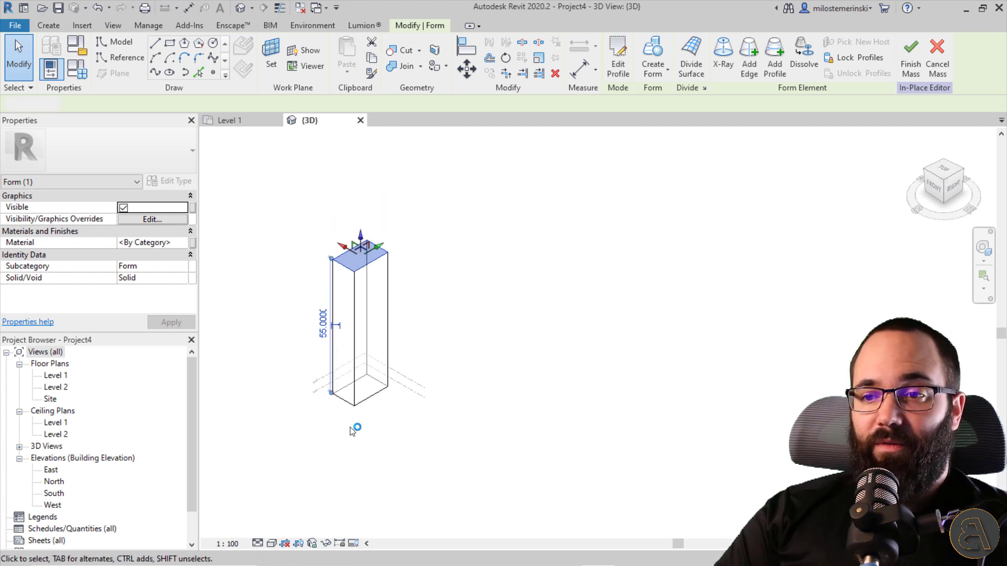
# - Copy the whole form in the Level 1 plan from its upper-left corner to a point on its right edge, about 10.3 m away
pyautogui.click(371, 418)
pyautogui.click(366, 405)
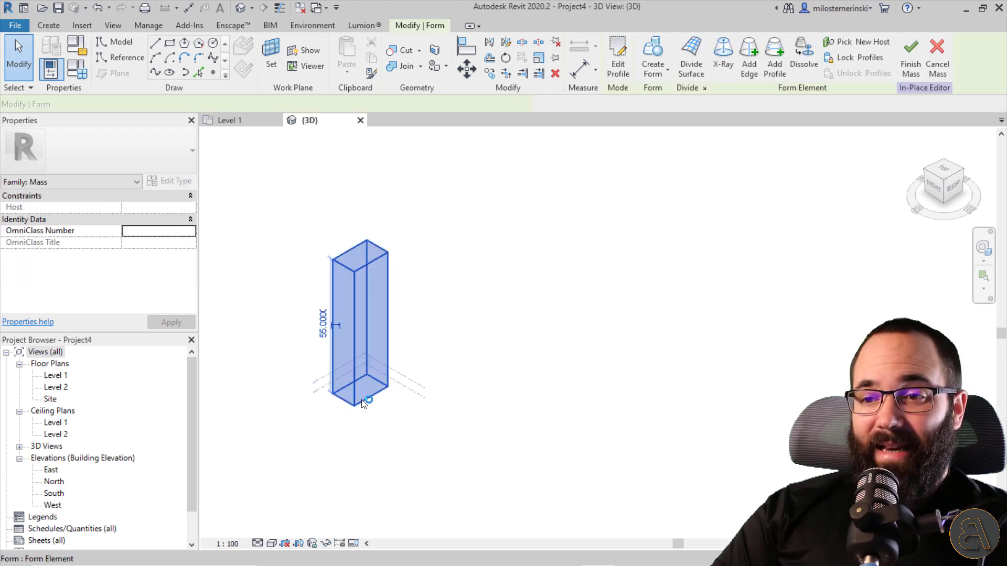
pyautogui.click(229, 120)
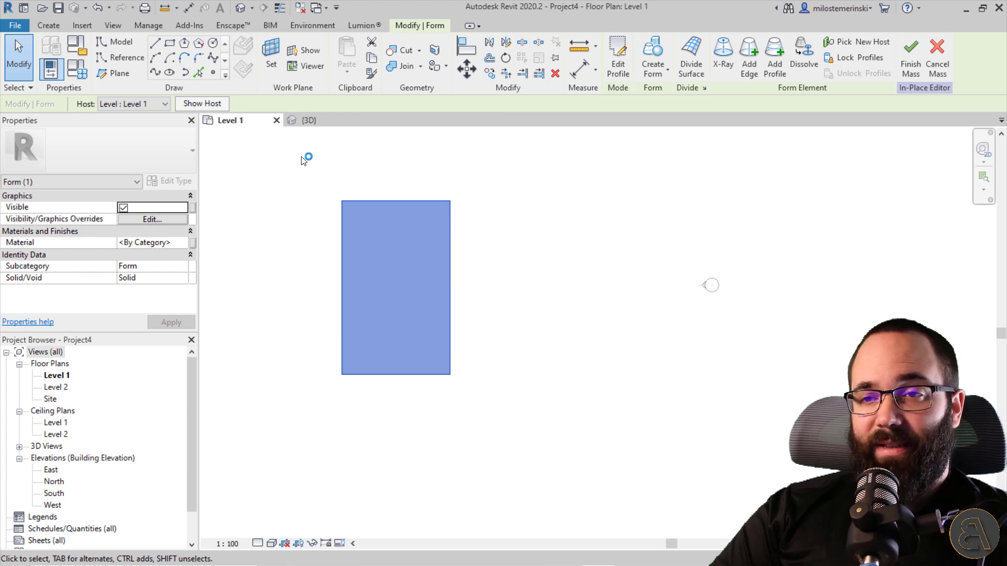
pyautogui.click(308, 121)
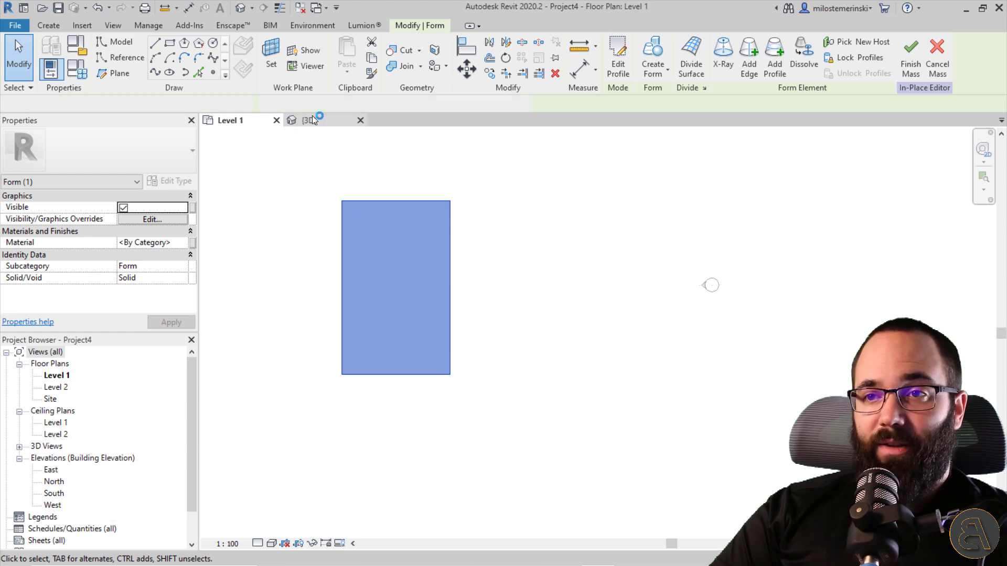
pyautogui.click(234, 123)
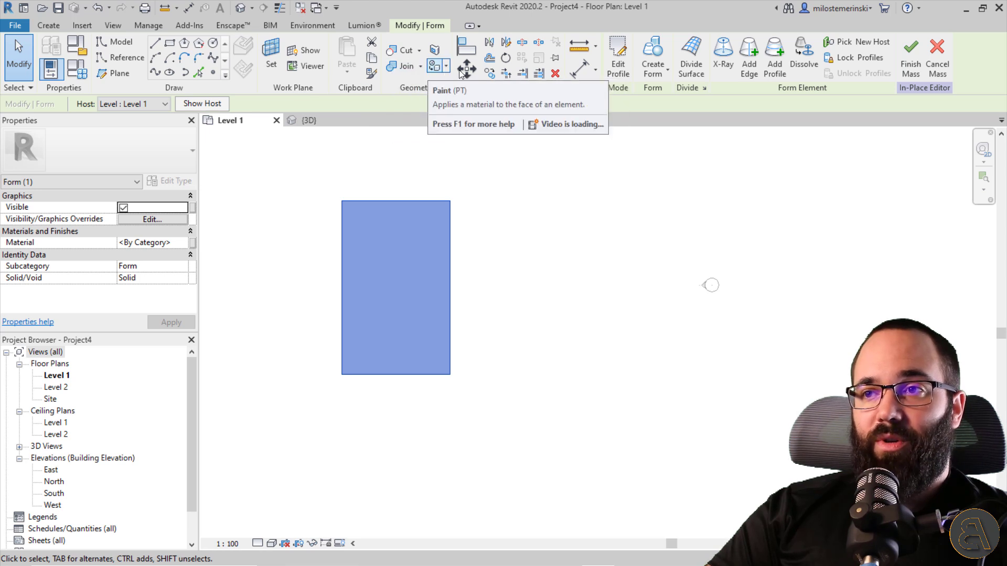
pyautogui.click(491, 77)
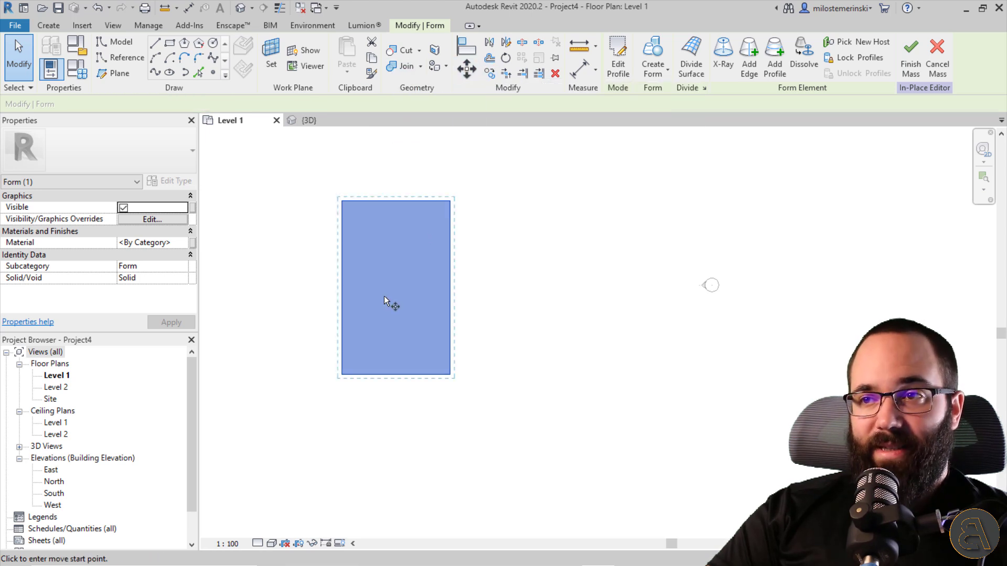
pyautogui.click(342, 203)
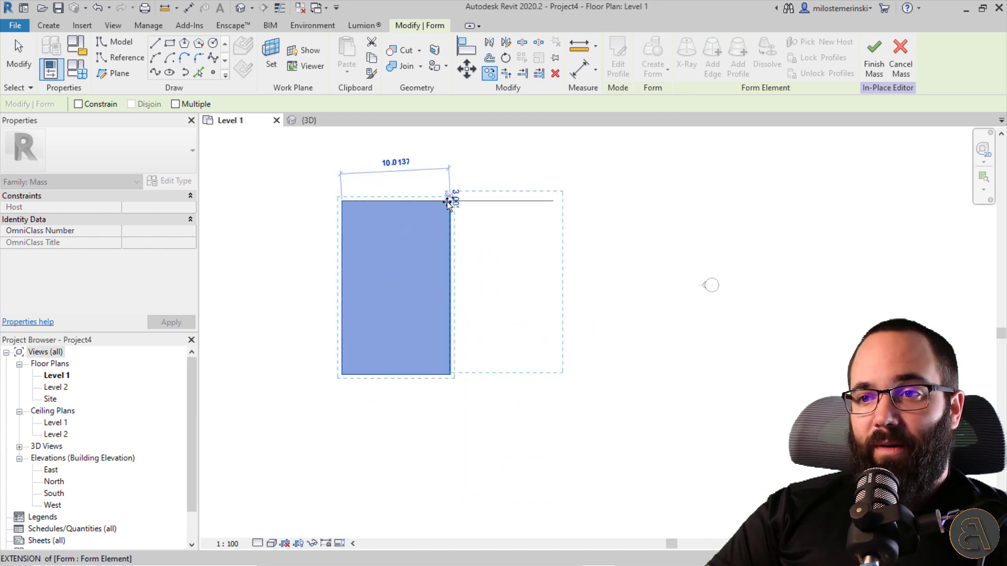
pyautogui.click(451, 229)
pyautogui.press('Escape')
pyautogui.scroll(5, 455, 231)
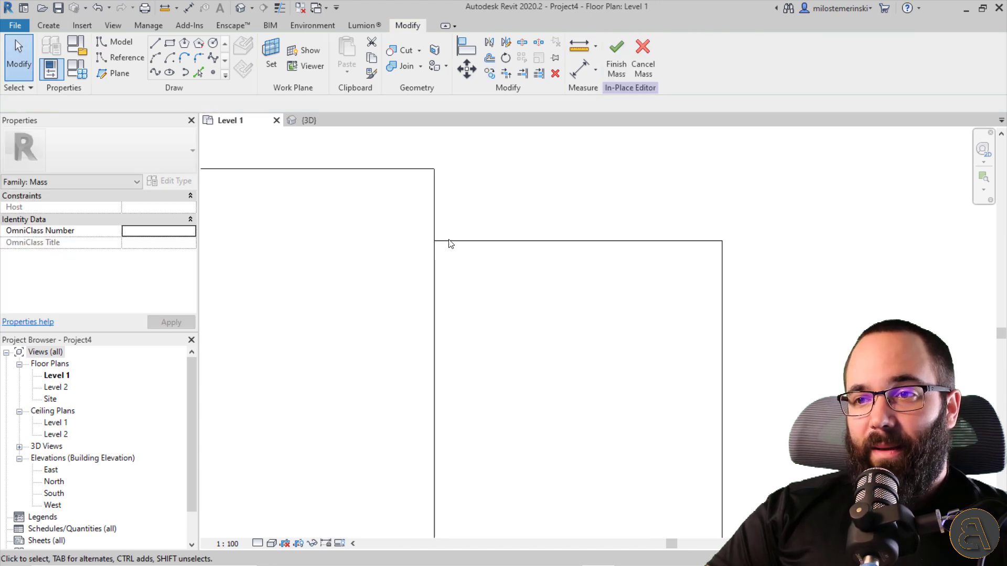
# - Set the copied tower's height to 70 m in the 3D view by moving its top face
pyautogui.click(292, 121)
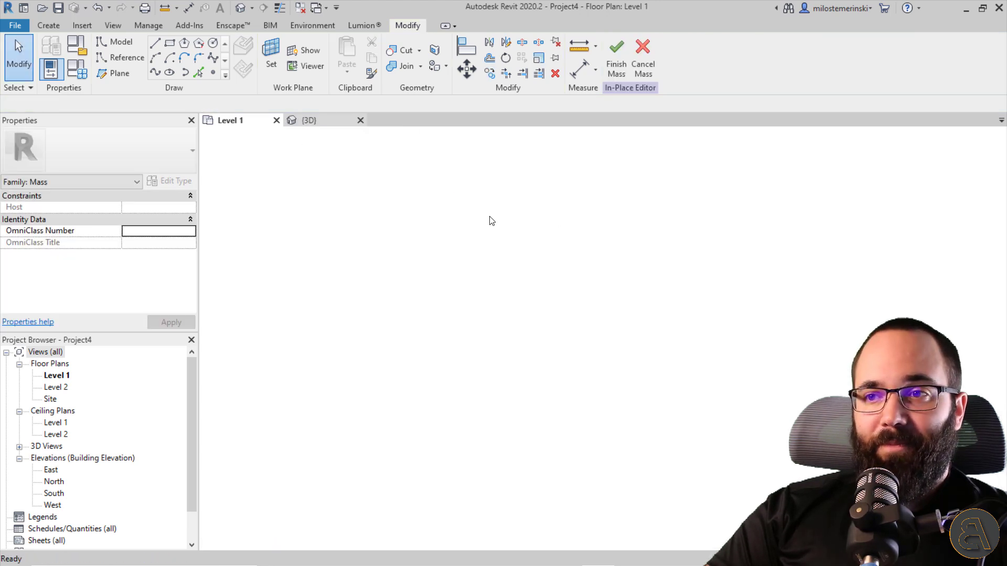
pyautogui.keyDown('shift'); pyautogui.moveTo(420, 306); pyautogui.dragTo(440, 326, button='middle'); pyautogui.keyUp('shift')
pyautogui.scroll(2, 375, 291)
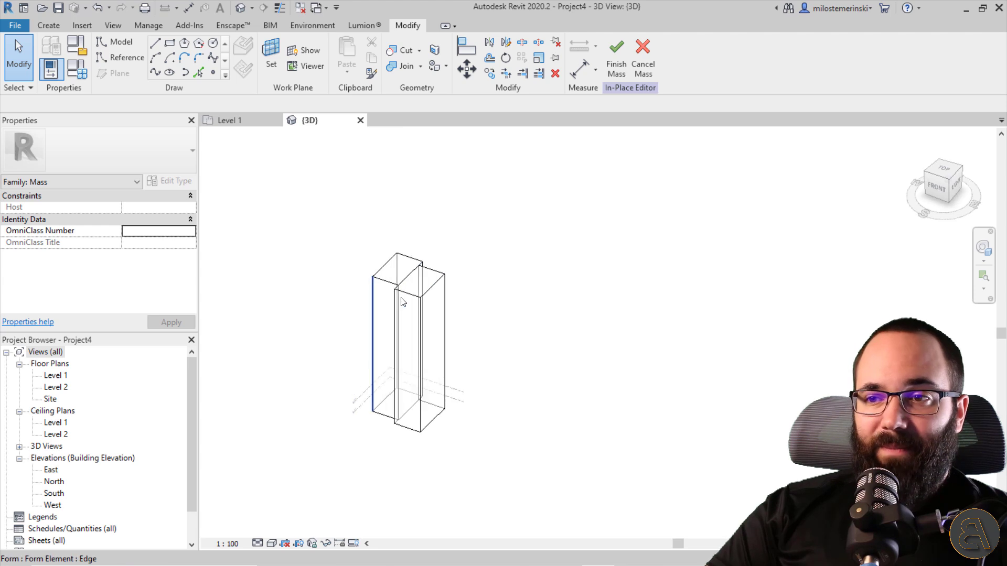
pyautogui.click(431, 276)
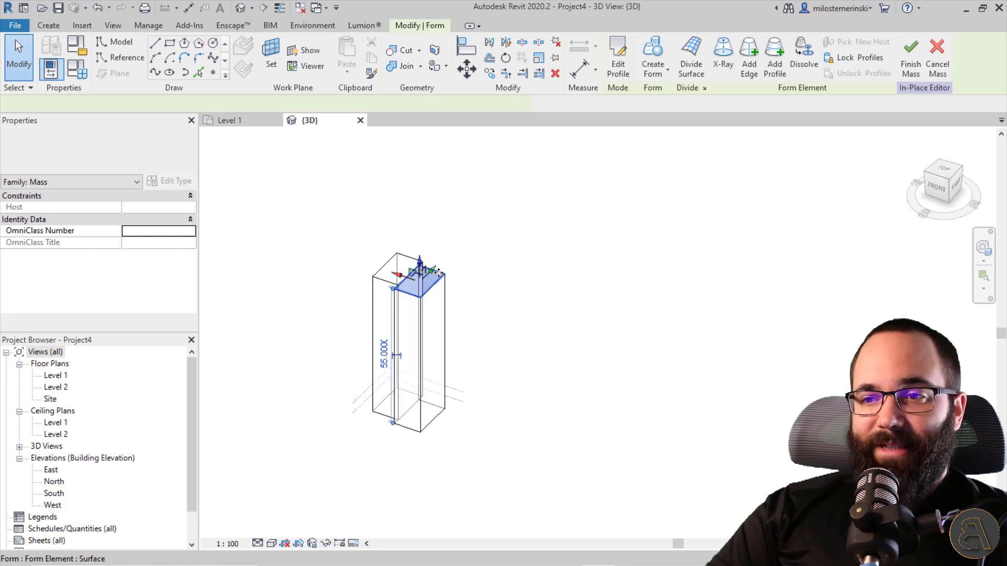
pyautogui.click(385, 355)
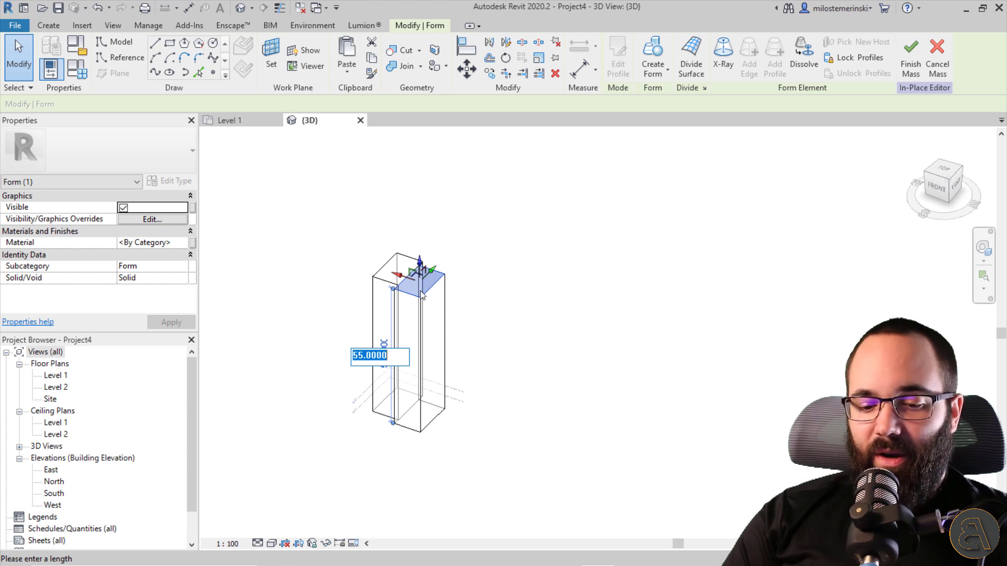
pyautogui.write('70')
pyautogui.press('Return')
pyautogui.click(404, 467)
# - Examine both towers from the back side and compare them with the twisting-facade reference picture in the image viewer
pyautogui.keyDown('shift'); pyautogui.moveTo(405, 468); pyautogui.dragTo(740, 434, button='middle'); pyautogui.keyUp('shift')
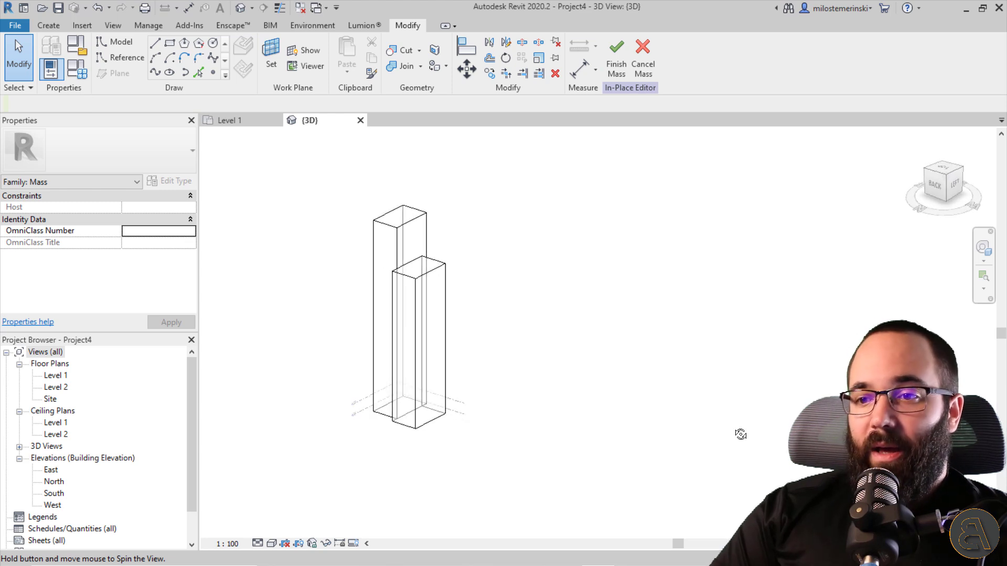
pyautogui.keyDown('shift'); pyautogui.moveTo(404, 463); pyautogui.dragTo(421, 468, button='middle'); pyautogui.keyUp('shift')
pyautogui.scroll(4, 421, 468)
pyautogui.keyDown('shift'); pyautogui.moveTo(427, 416); pyautogui.dragTo(477, 492, button='middle'); pyautogui.keyUp('shift')
pyautogui.scroll(-4, 477, 492)
pyautogui.moveTo(429, 451)
pyautogui.keyDown('shift'); pyautogui.mouseDown(button='middle')
pyautogui.moveTo(433, 342)
pyautogui.moveTo(427, 411)
pyautogui.moveTo(446, 463)
pyautogui.moveTo(441, 451)
pyautogui.mouseUp(button='middle'); pyautogui.keyUp('shift')
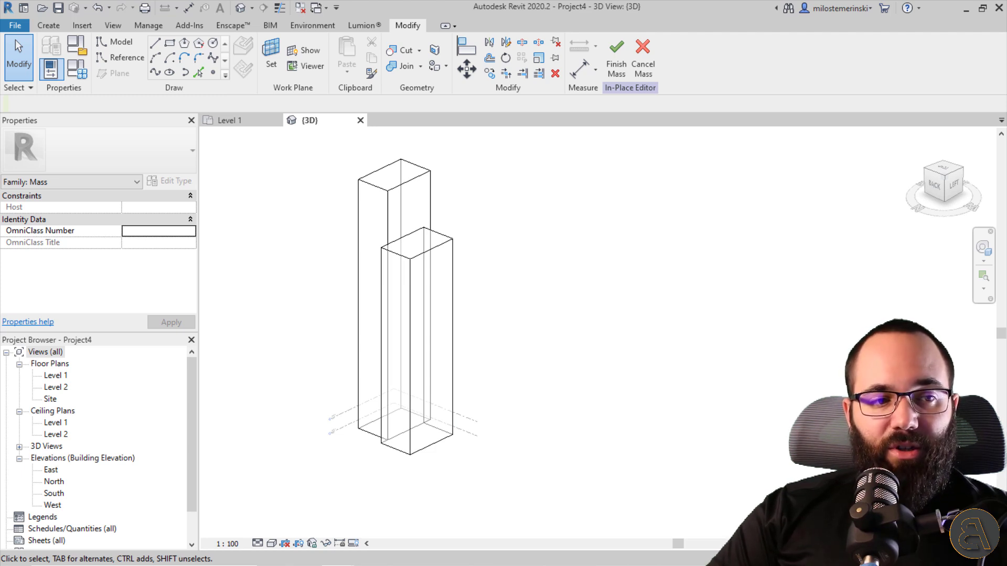
pyautogui.moveTo(0, 118); pyautogui.dragTo(373, 74)
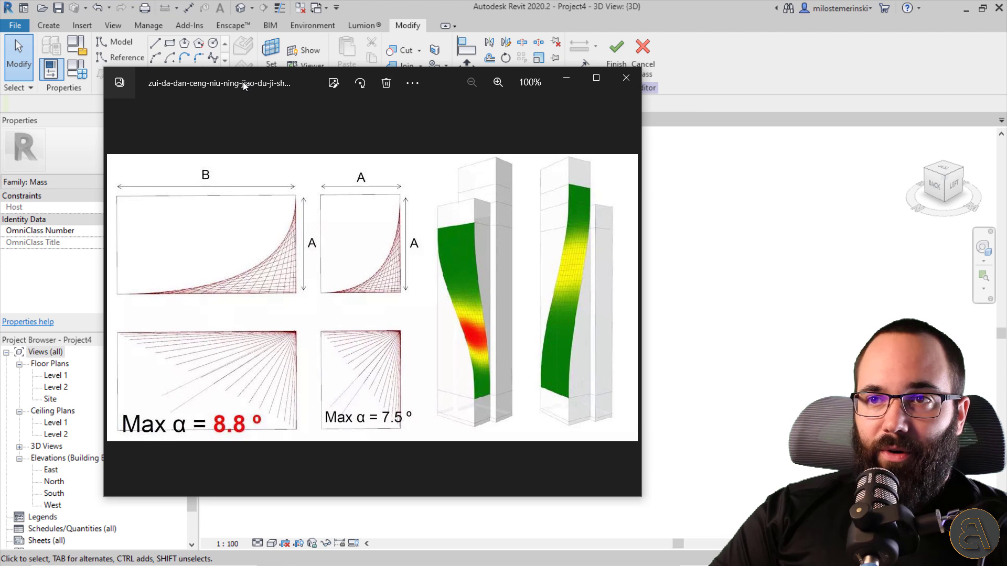
pyautogui.moveTo(251, 87); pyautogui.dragTo(240, 75)
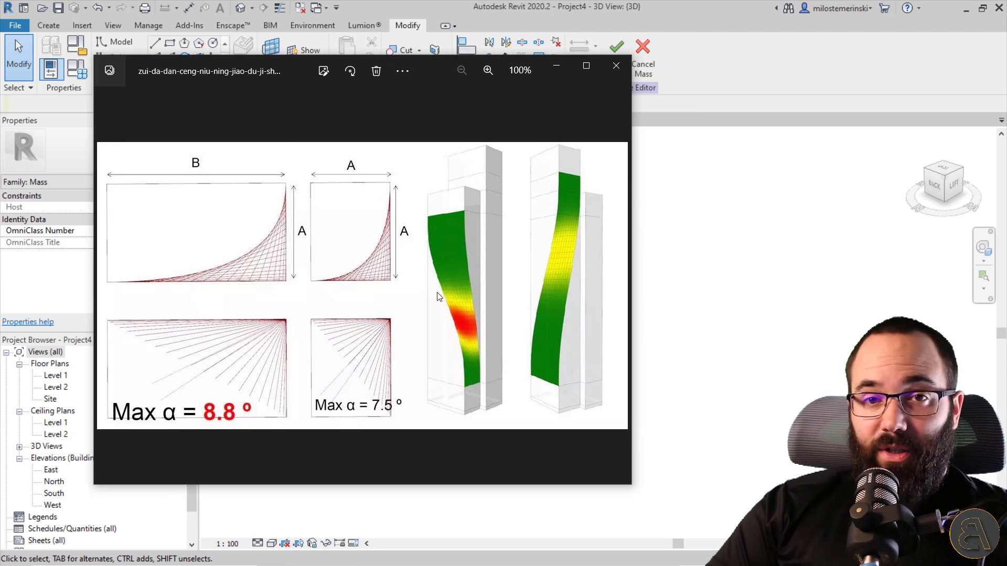
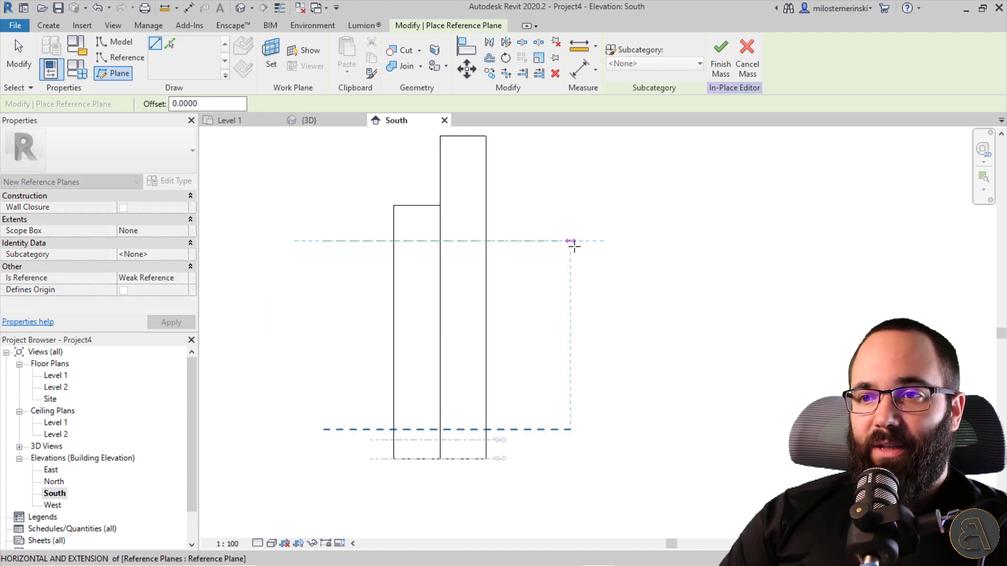
# - Finish the upper horizontal reference plane across both towers in the South elevation, about 7.7 m below the shorter tower's top
pyautogui.click(572, 241)
pyautogui.press('Escape')
pyautogui.press('Escape')
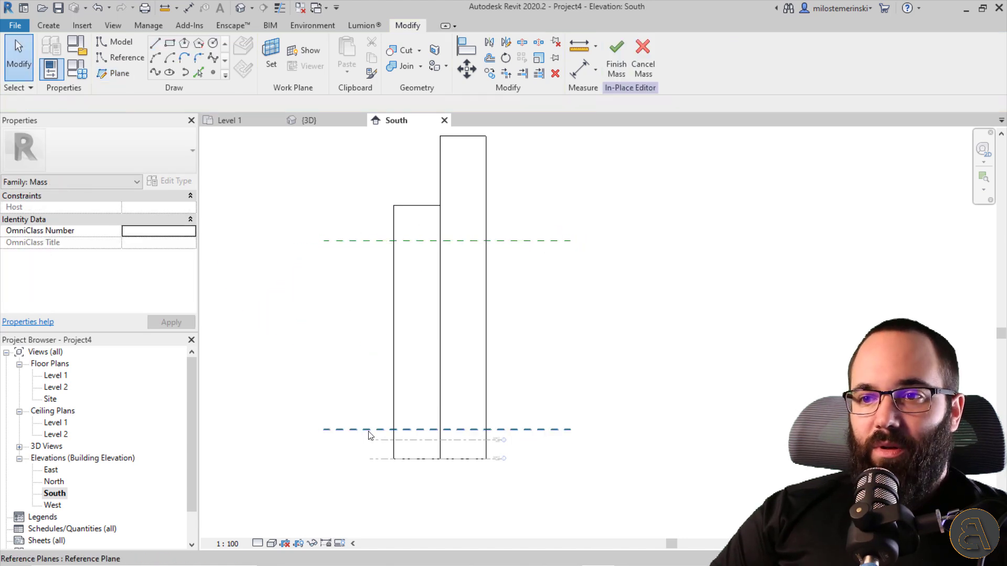
# - Set the lower reference plane 9 m above Level 1 and the upper one 9 m below the shorter tower's top
pyautogui.moveTo(366, 430); pyautogui.dragTo(380, 459)
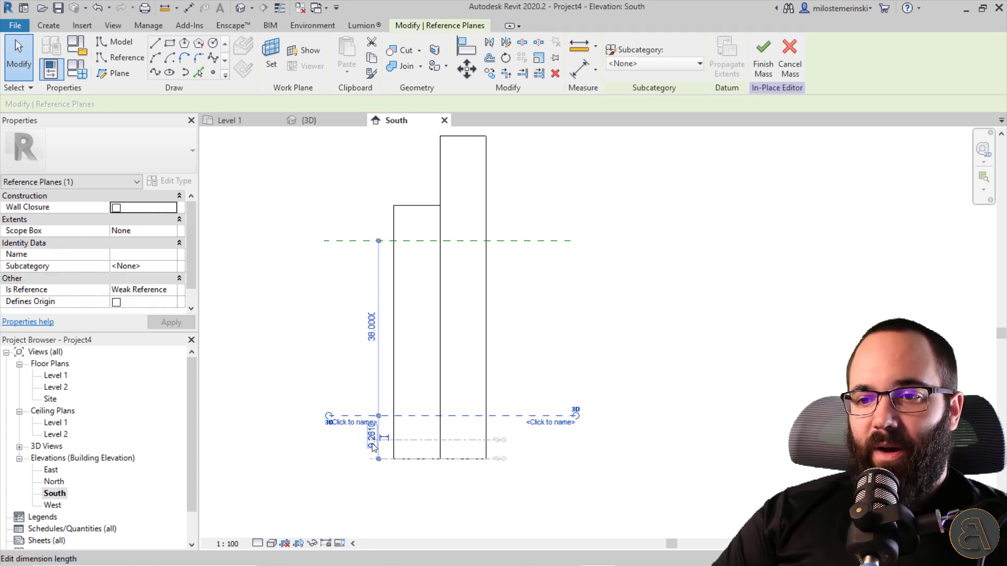
pyautogui.click(372, 438)
pyautogui.write('9')
pyautogui.press('Return')
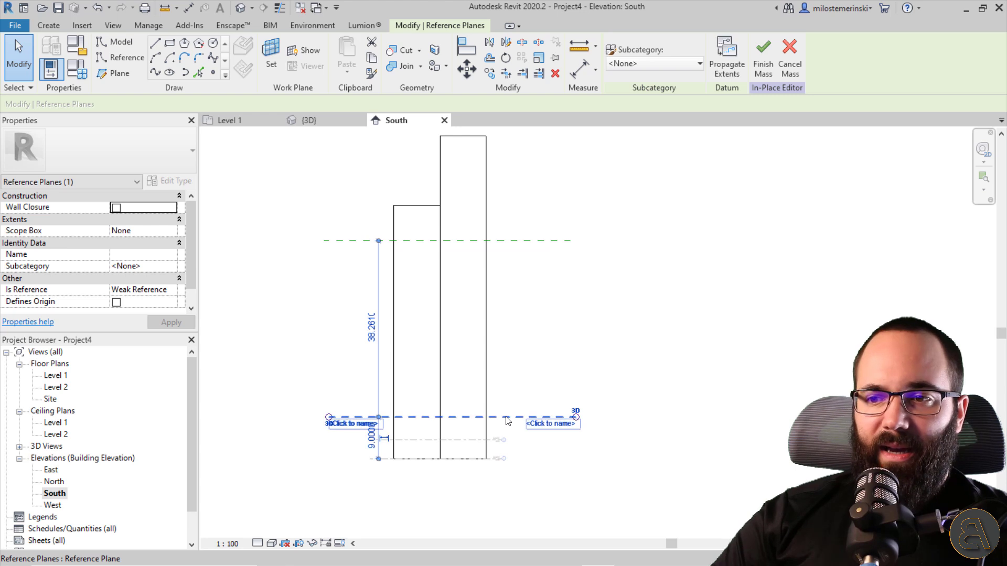
pyautogui.press('Escape')
pyautogui.click(342, 242)
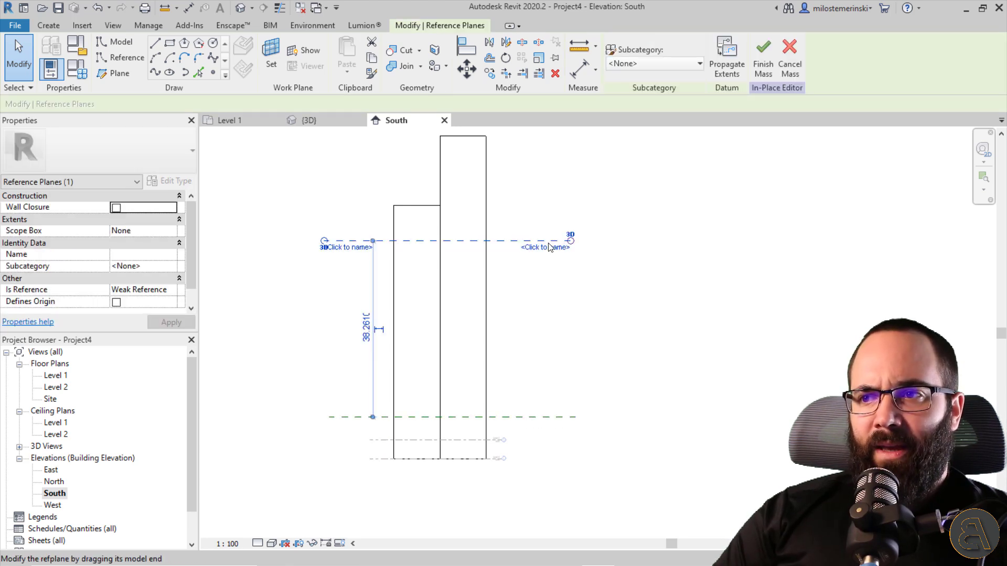
pyautogui.moveTo(390, 205); pyautogui.dragTo(389, 205)
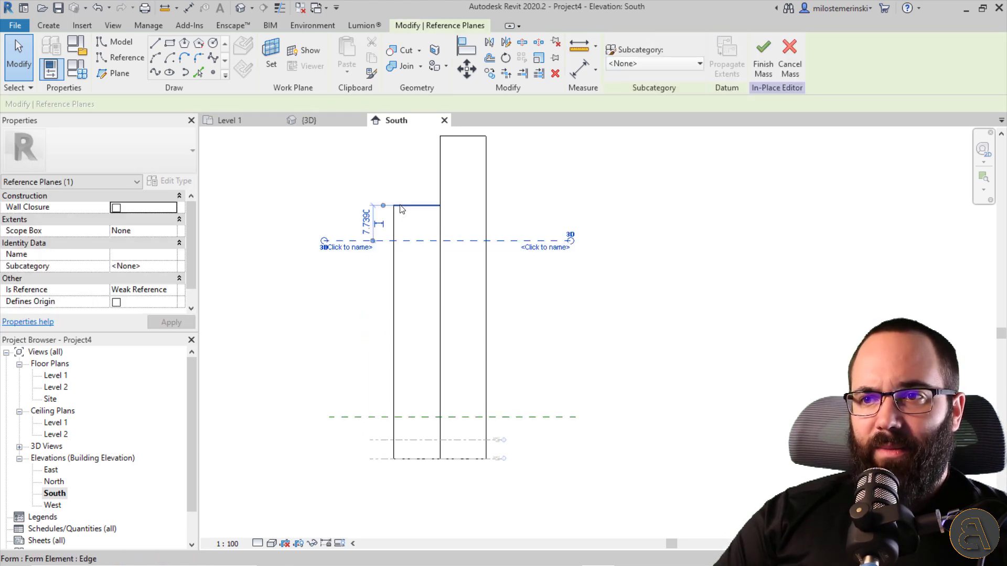
pyautogui.press('Return')
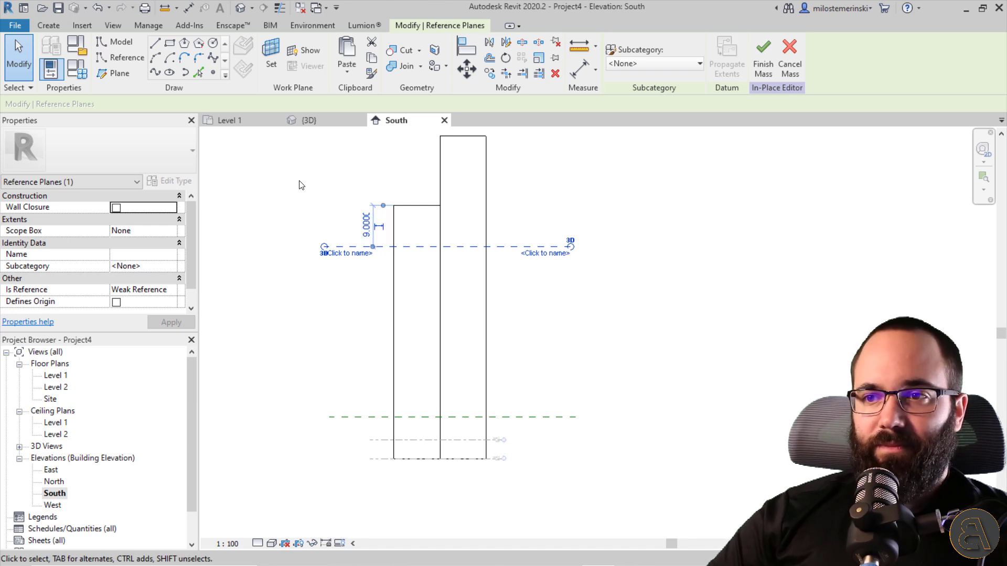
pyautogui.click(292, 196)
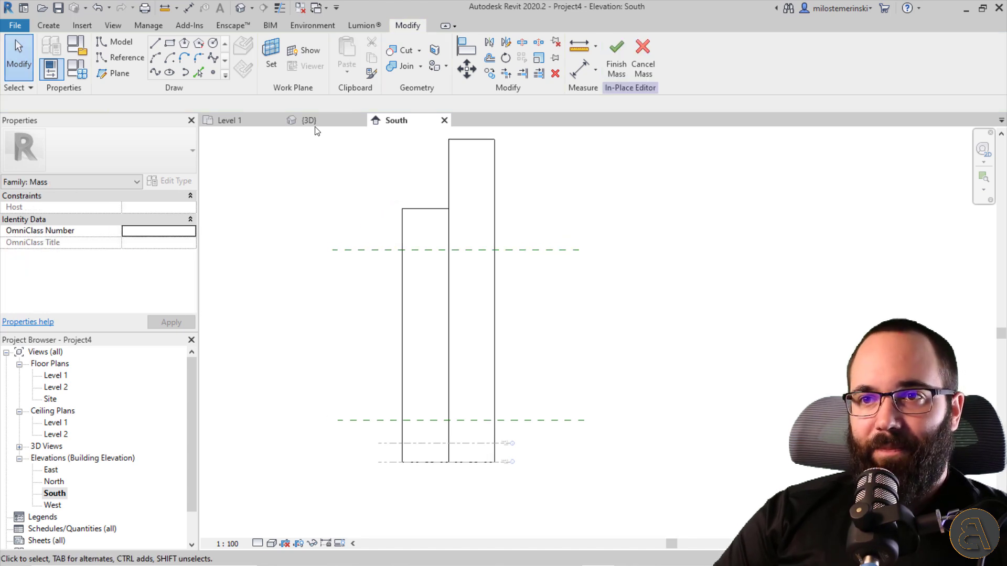
# - Set the lower reference plane 7 m above Level 1 and the upper one 7 m below the shorter tower's top
pyautogui.click(374, 420)
pyautogui.click(381, 446)
pyautogui.write('7')
pyautogui.press('Return')
pyautogui.click(376, 250)
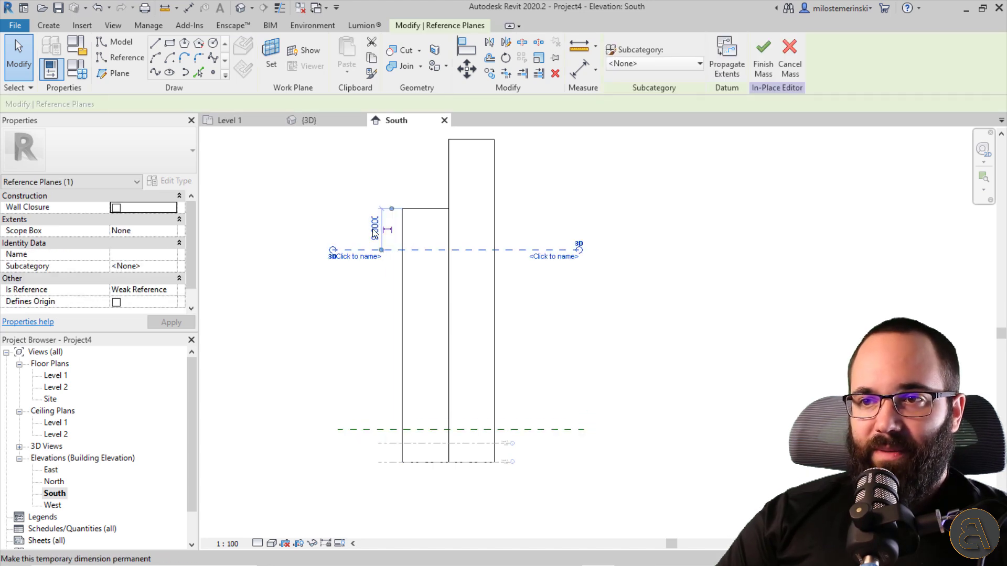
pyautogui.click(370, 231)
pyautogui.write('7')
pyautogui.press('Return')
pyautogui.press('Escape')
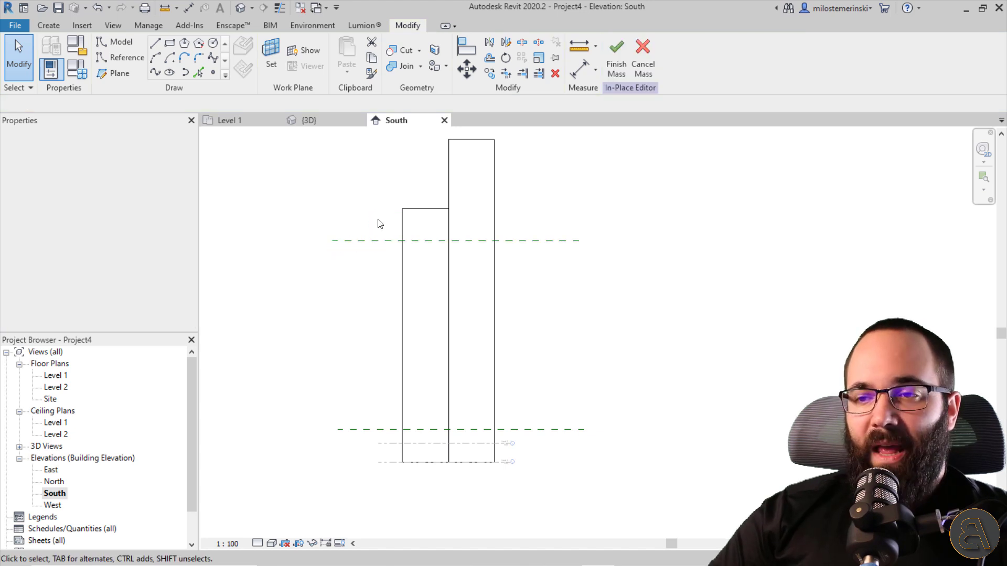
# - Draw three horizontal reference planes across both towers between the outer ones, about 10, 20 and 31 m above the lowest plane
pyautogui.moveTo(371, 290); pyautogui.dragTo(330, 321, button='middle')
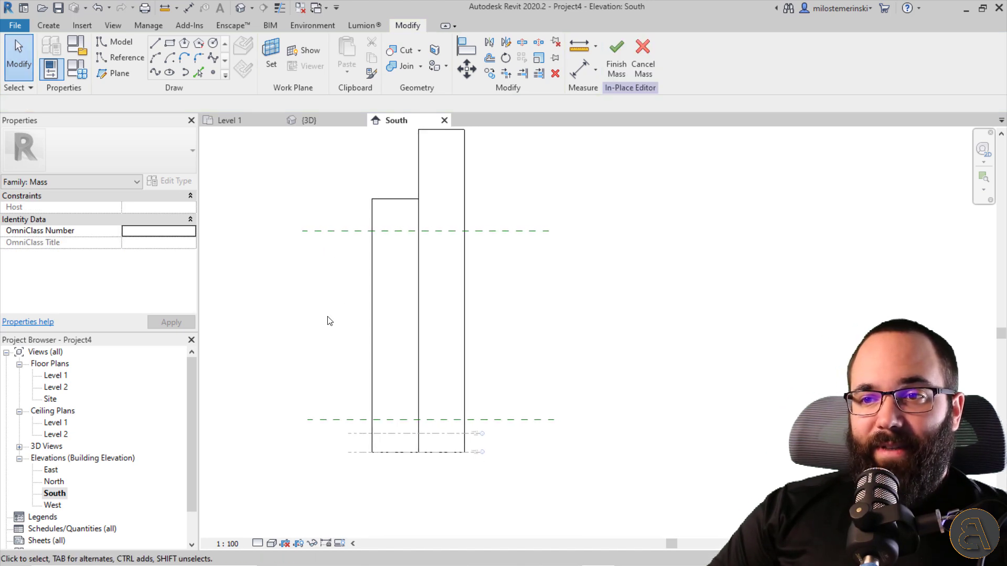
pyautogui.click(107, 75)
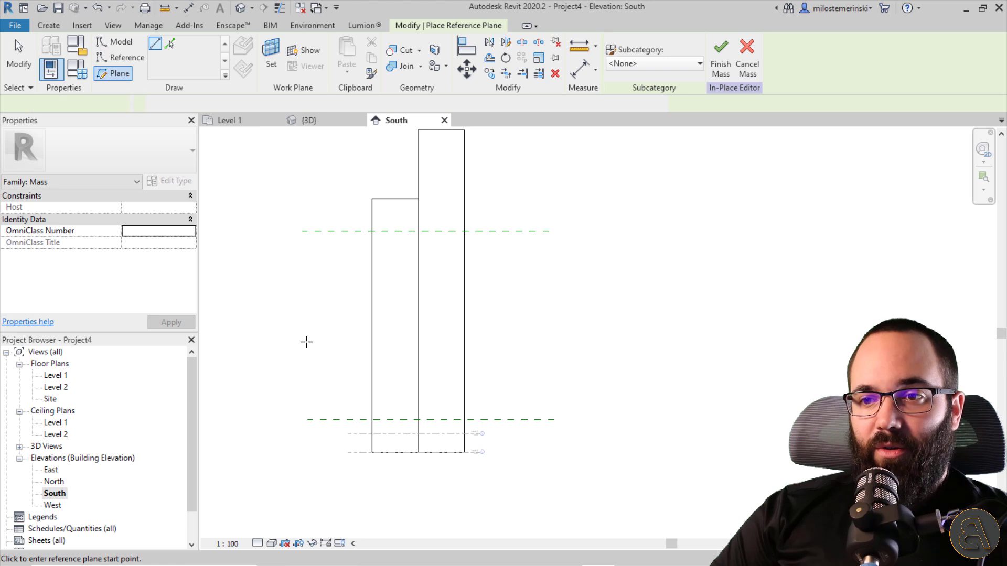
pyautogui.click(275, 328)
pyautogui.click(555, 328)
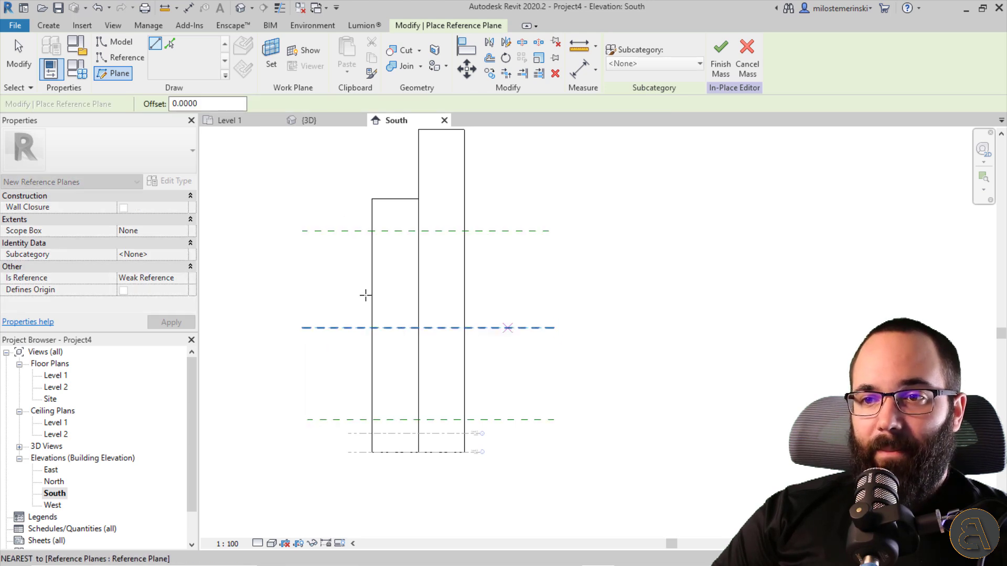
pyautogui.click(273, 276)
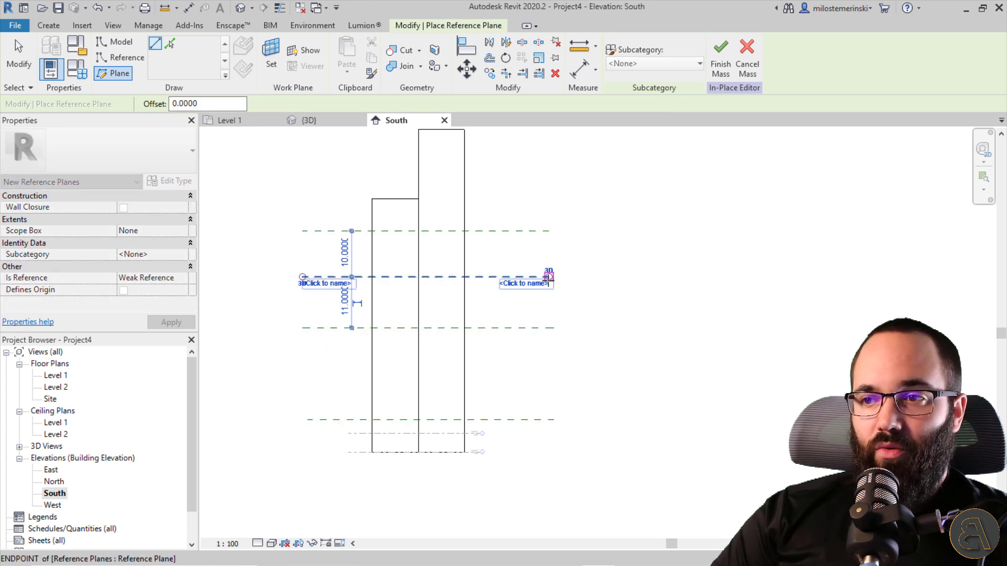
pyautogui.click(549, 277)
pyautogui.click(307, 373)
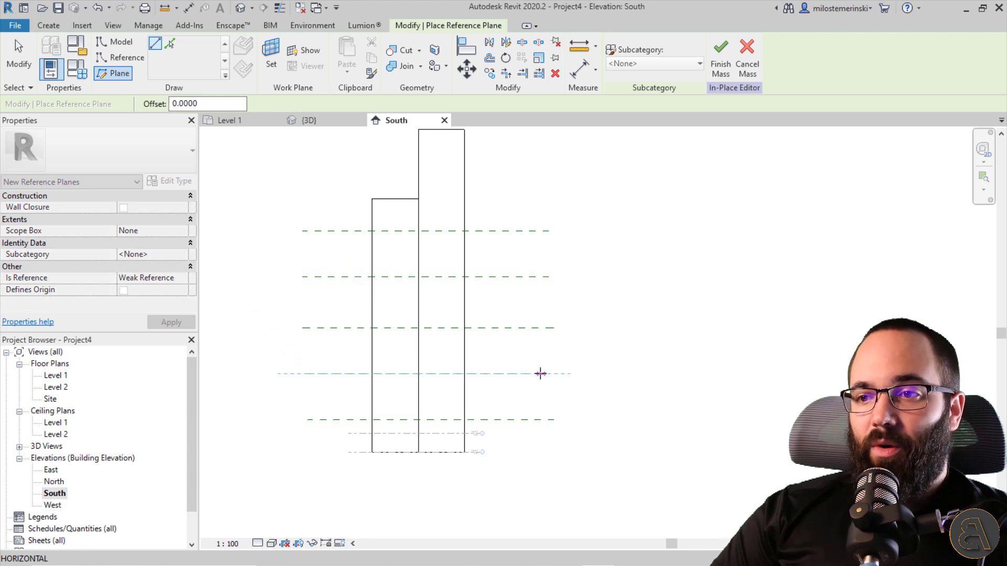
pyautogui.click(551, 373)
pyautogui.press('Escape')
pyautogui.press('Escape')
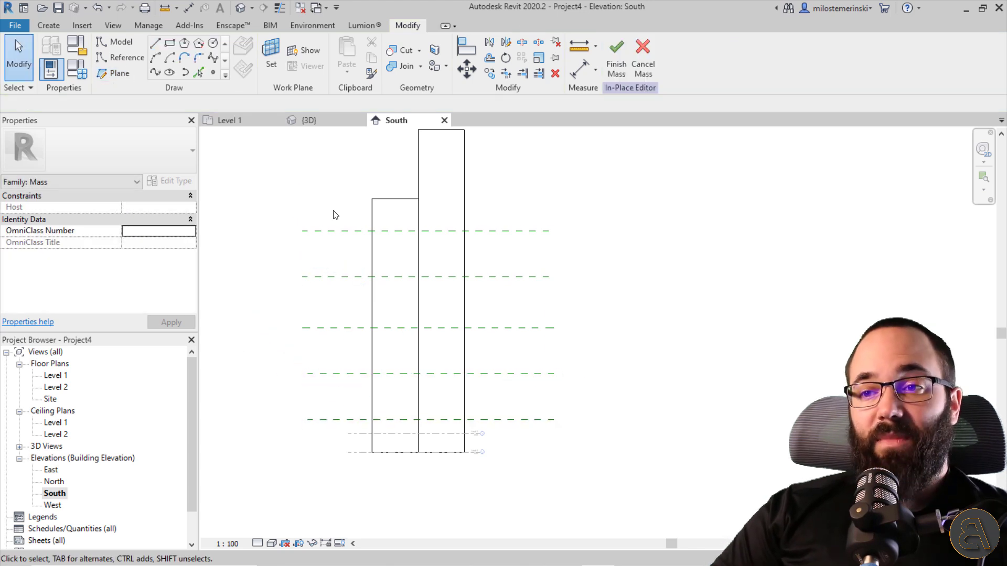
# - Name the lowest reference plane 1 and the one directly above it 2
pyautogui.moveTo(345, 293); pyautogui.dragTo(338, 304, button='middle')
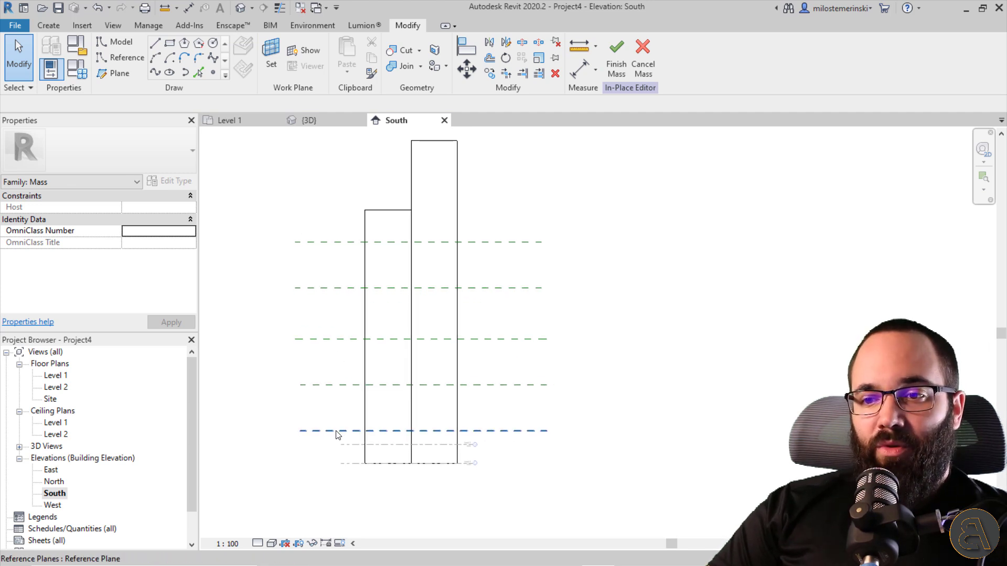
pyautogui.click(322, 431)
pyautogui.click(317, 438)
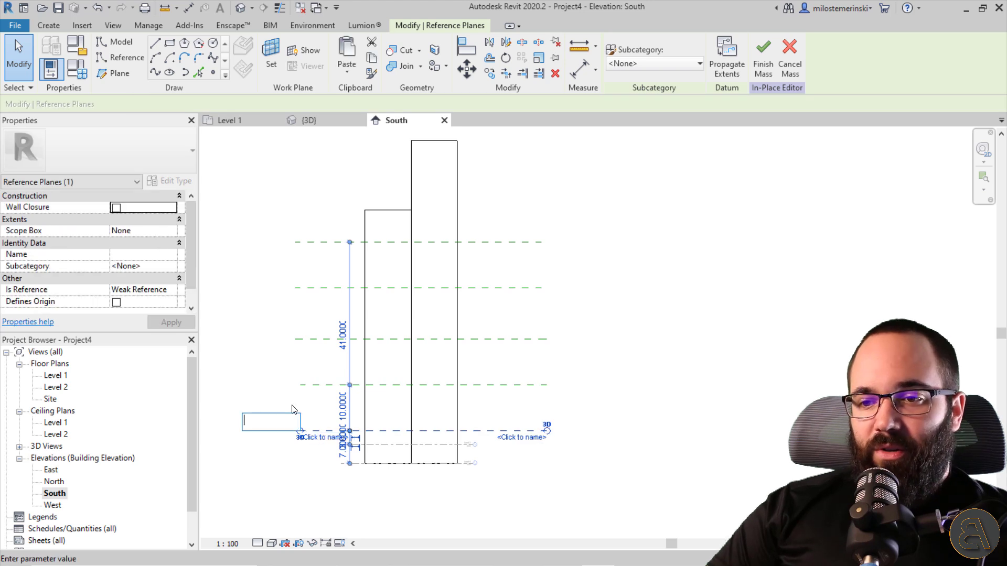
pyautogui.write('1')
pyautogui.press('Return')
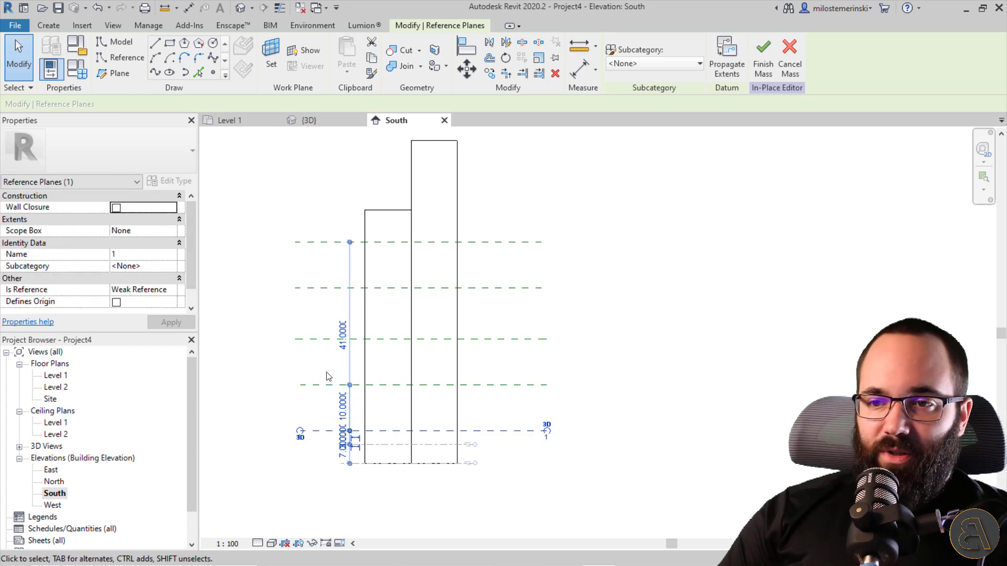
pyautogui.click(322, 385)
pyautogui.click(316, 393)
pyautogui.write('2')
pyautogui.press('Return')
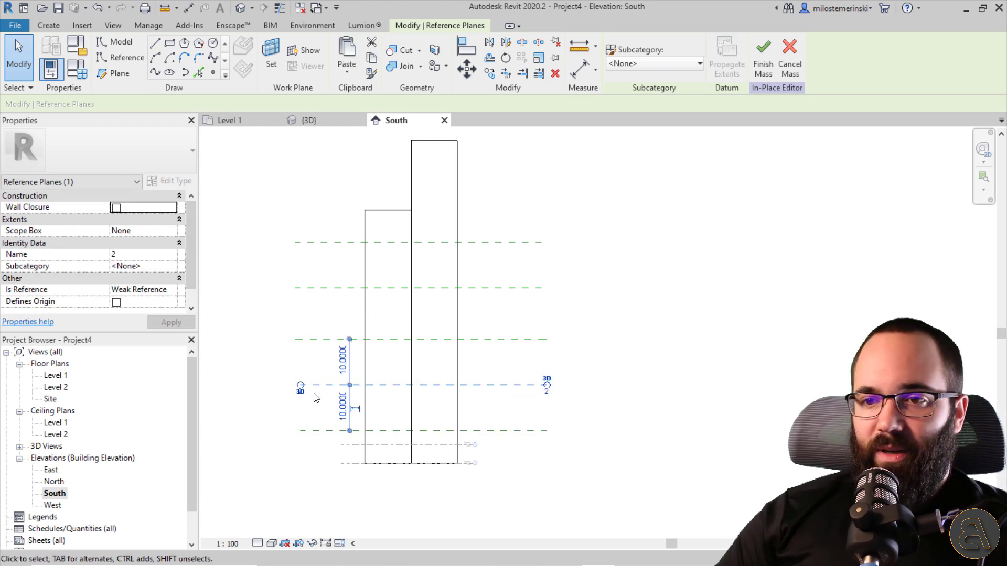
# - Name the middle reference plane 3 and the one directly above it 4
pyautogui.click(329, 340)
pyautogui.click(318, 346)
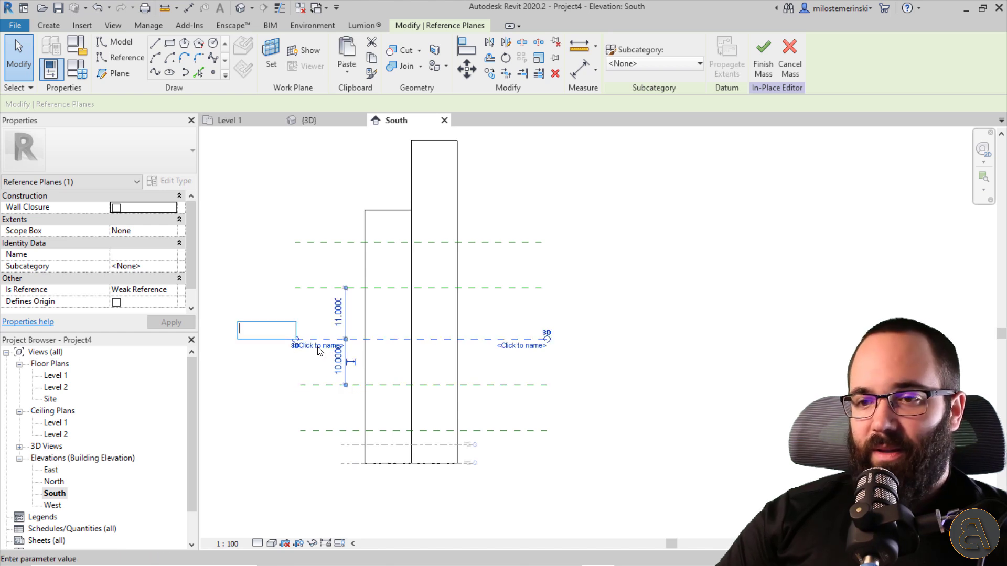
pyautogui.write('3')
pyautogui.press('Return')
pyautogui.click(317, 288)
pyautogui.click(319, 295)
pyautogui.press('Return')
# - Name the uppermost reference plane 5
pyautogui.click(317, 242)
pyautogui.click(315, 249)
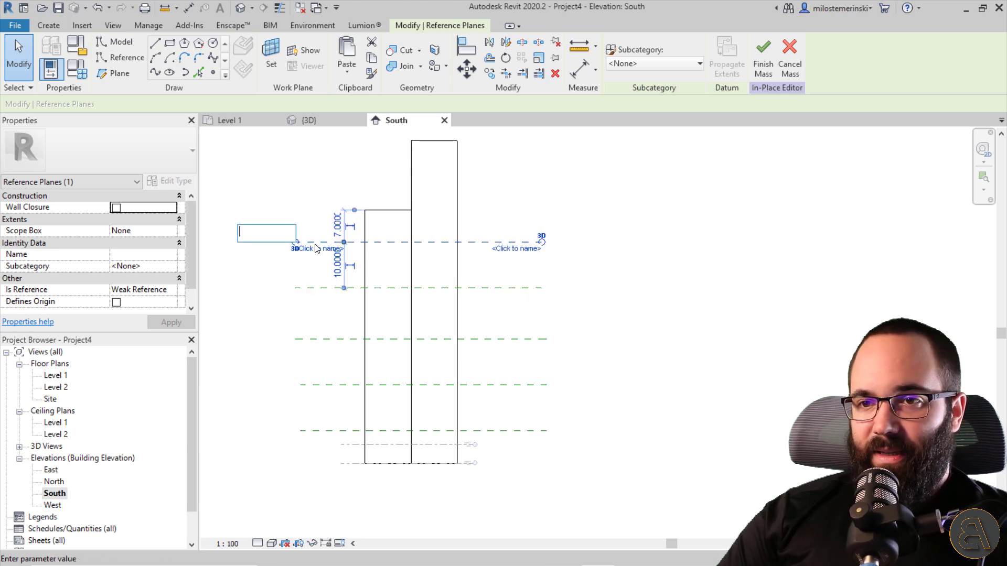
pyautogui.write('4')
pyautogui.press('Return')
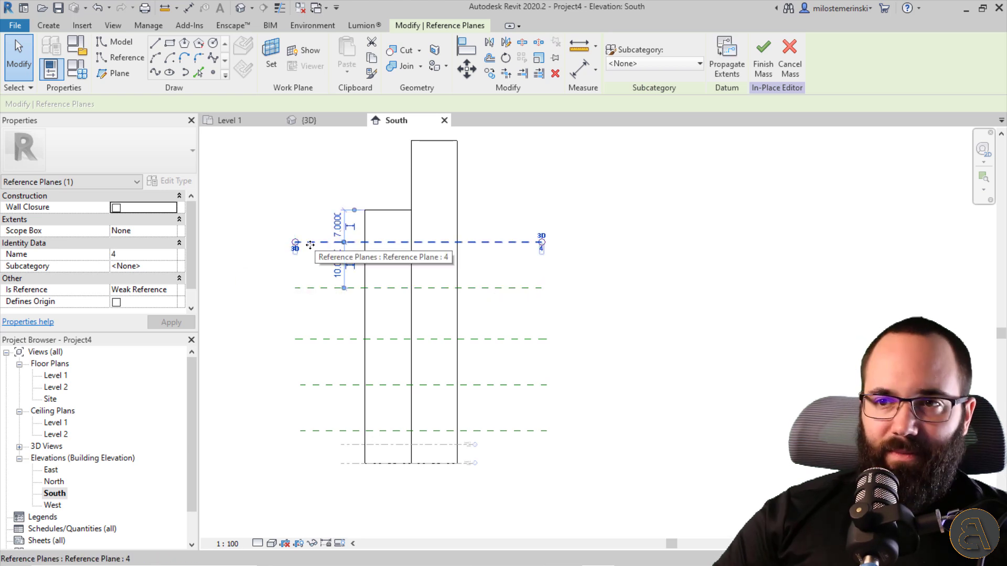
pyautogui.click(120, 256)
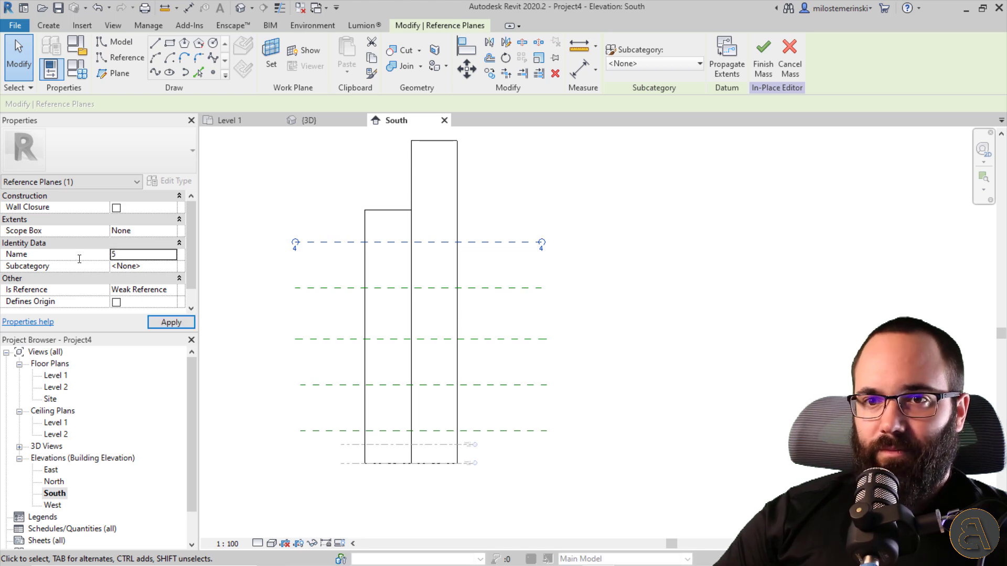
pyautogui.write('5')
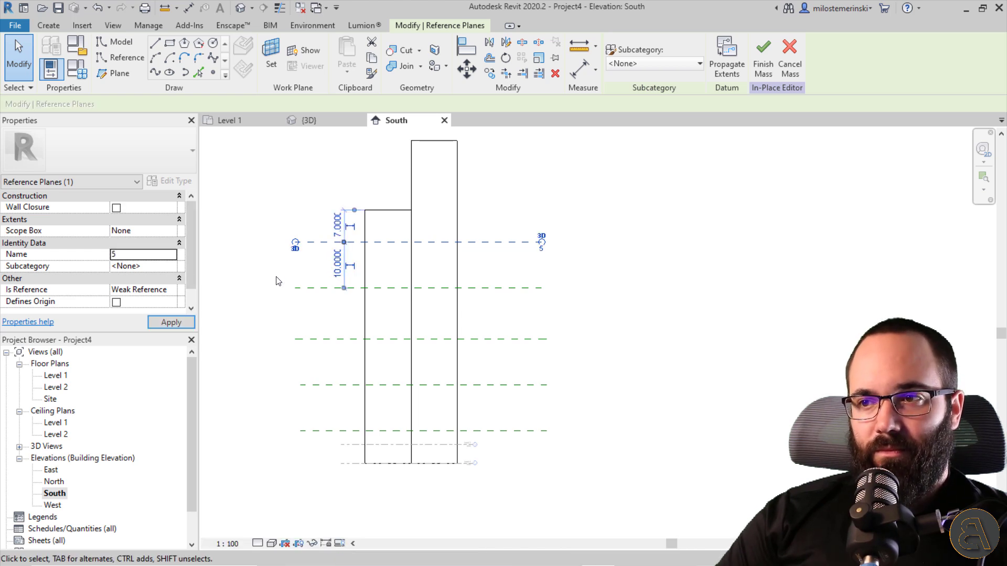
pyautogui.click(336, 312)
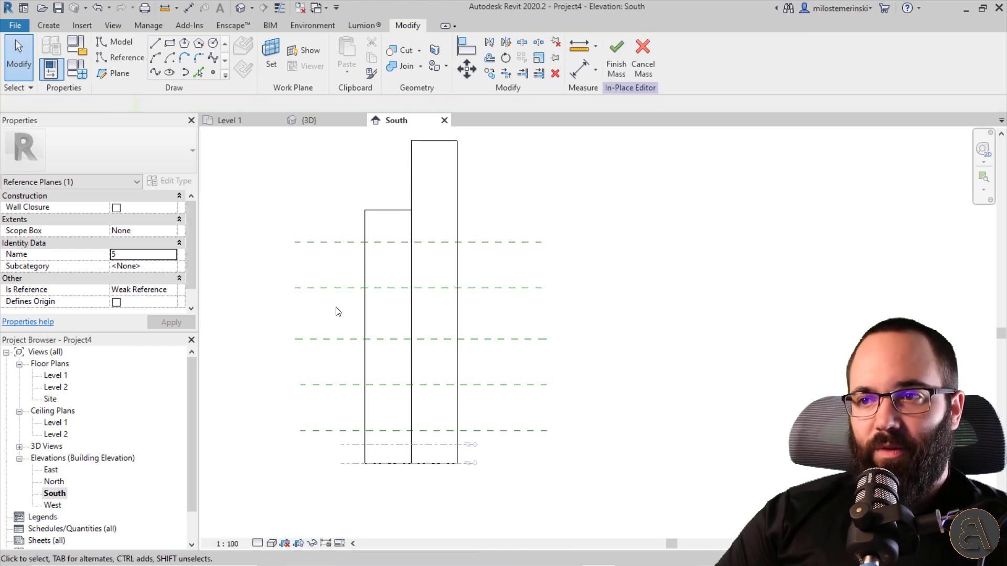
# - Compare the towers in the 3D view with the twisting-facade reference picture in the image viewer
pyautogui.click(331, 124)
pyautogui.moveTo(378, 412)
pyautogui.keyDown('shift'); pyautogui.mouseDown(button='middle')
pyautogui.moveTo(427, 411)
pyautogui.moveTo(366, 410)
pyautogui.mouseUp(button='middle'); pyautogui.keyUp('shift')
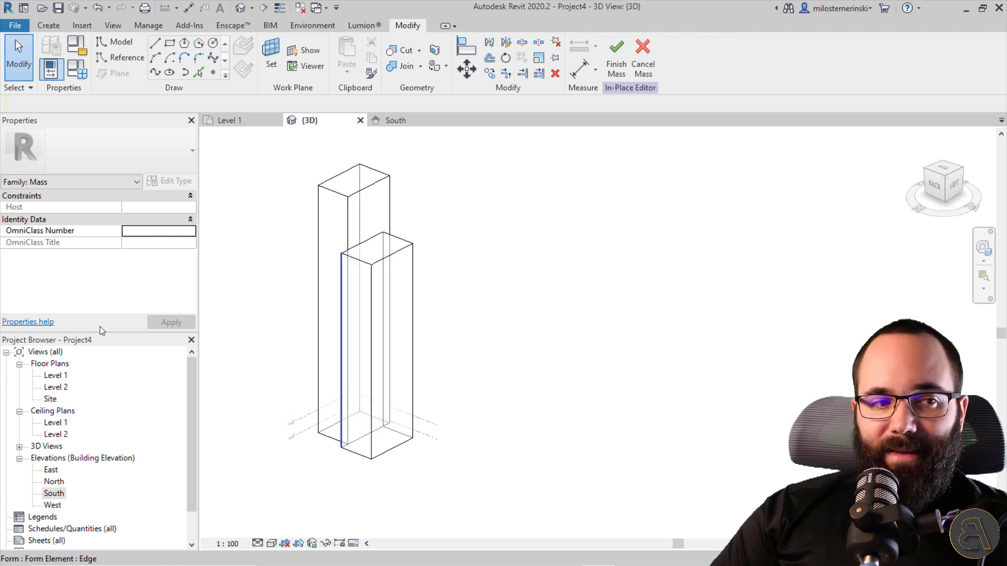
pyautogui.moveTo(0, 121); pyautogui.dragTo(242, 98)
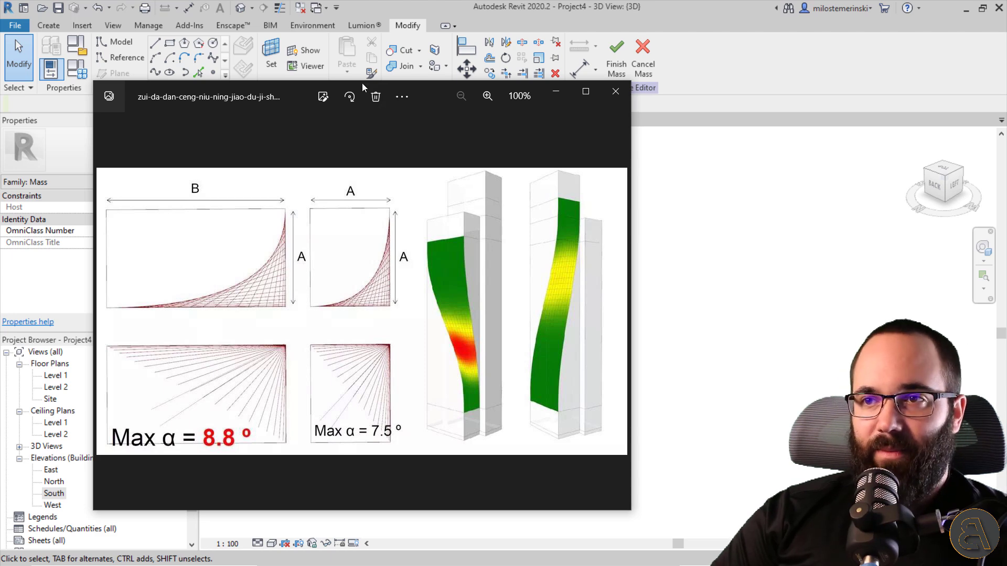
pyautogui.hotkey('alt', 'Tab')
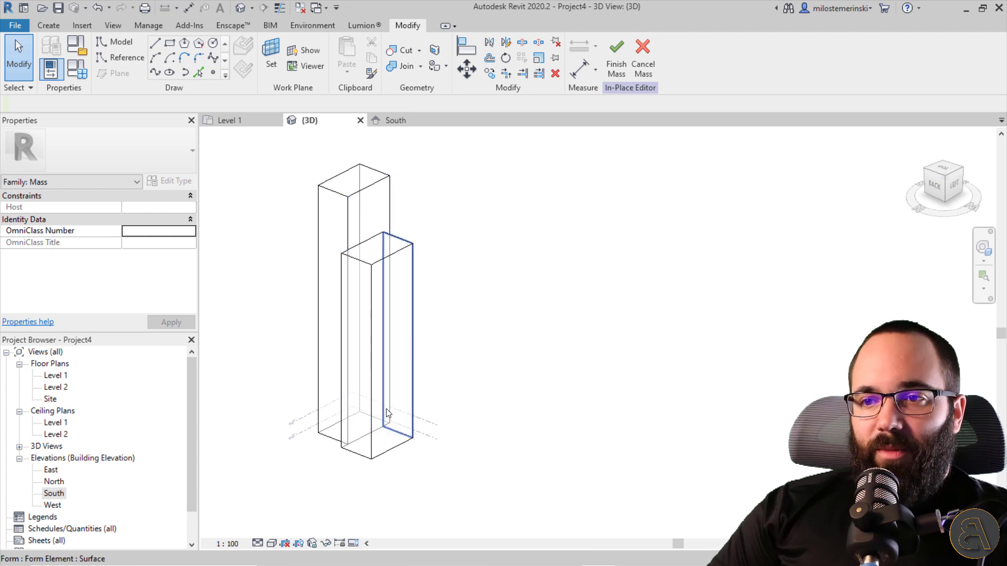
# - Move the shorter tower about 4.8 m straight south along the taller tower's side in the Level 1 plan
pyautogui.moveTo(386, 427); pyautogui.dragTo(370, 420, button='middle')
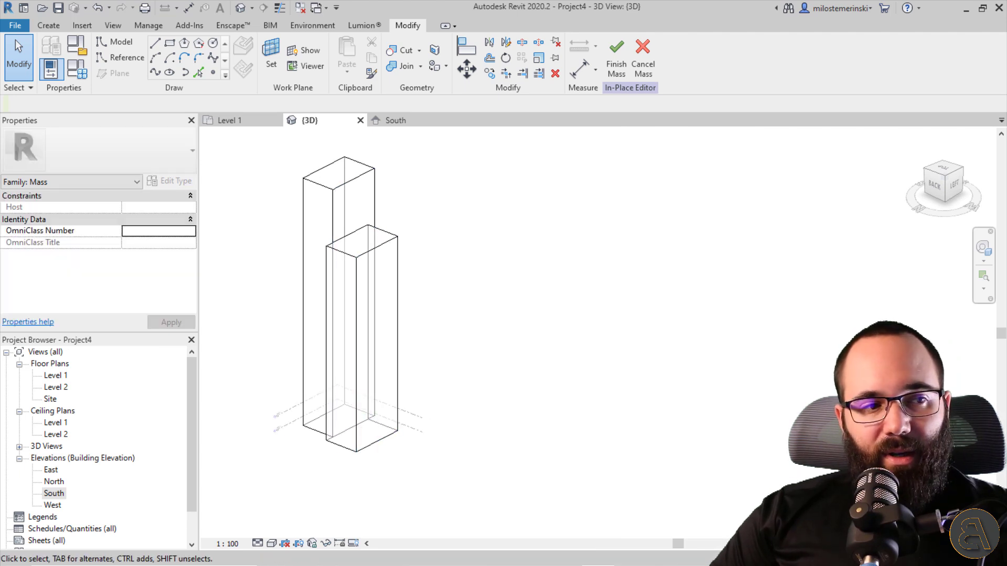
pyautogui.click(366, 458)
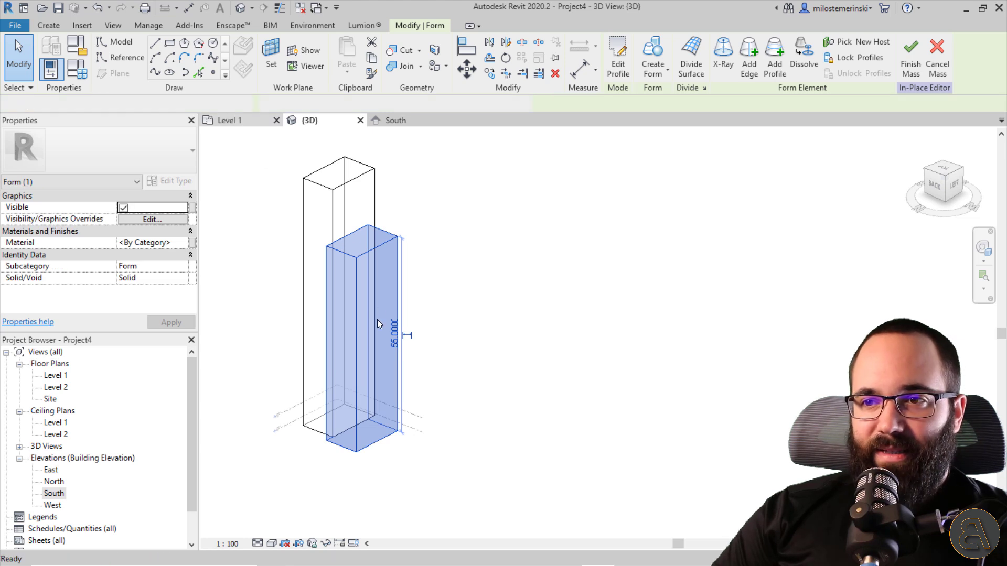
pyautogui.hotkey('ctrl', 'Tab')
pyautogui.scroll(-4, 413, 307)
pyautogui.moveTo(475, 373); pyautogui.dragTo(452, 279, button='middle')
pyautogui.click(462, 70)
pyautogui.click(393, 149)
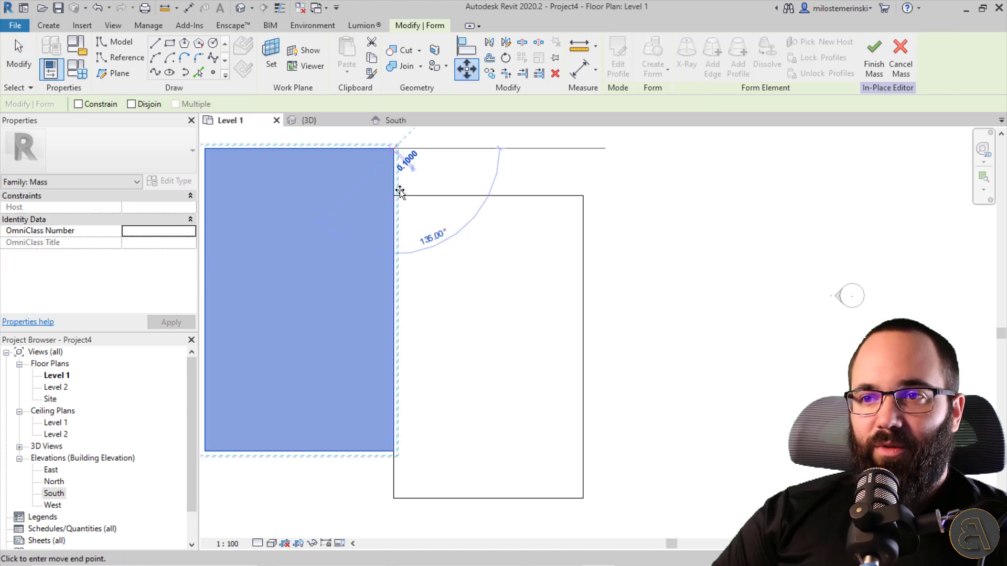
pyautogui.click(394, 240)
pyautogui.press('Escape')
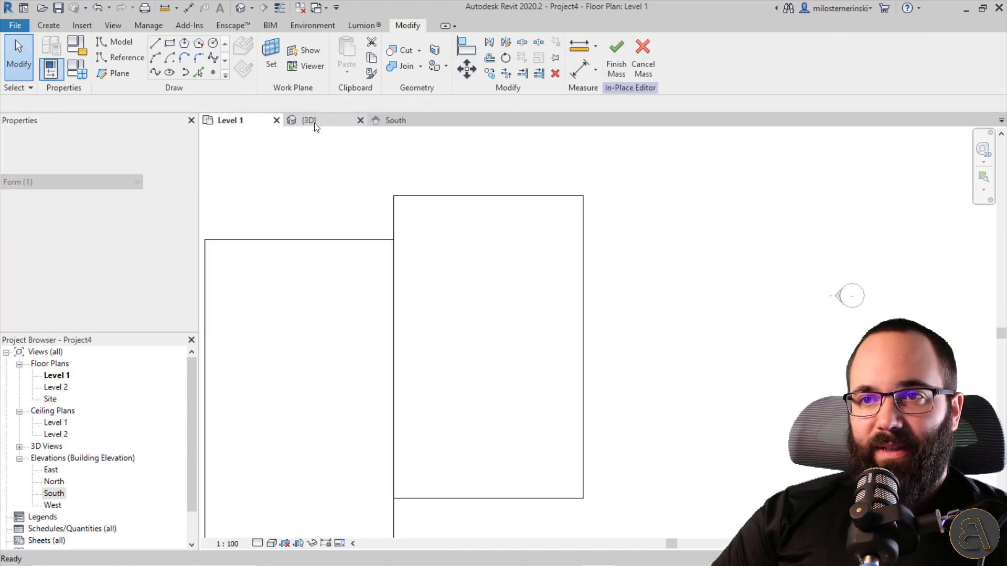
# - Set Reference Plane 1 as the work plane in the 3D view and show it
pyautogui.click(309, 120)
pyautogui.keyDown('shift'); pyautogui.moveTo(424, 220); pyautogui.dragTo(340, 350, button='middle'); pyautogui.keyUp('shift')
pyautogui.scroll(3, 391, 292)
pyautogui.moveTo(391, 292); pyautogui.dragTo(383, 326, button='middle')
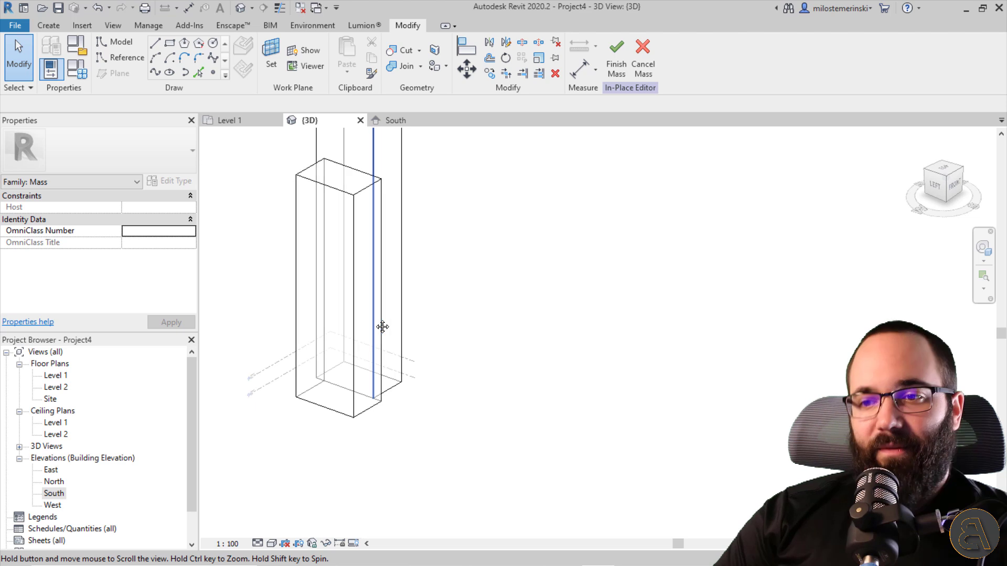
pyautogui.click(272, 49)
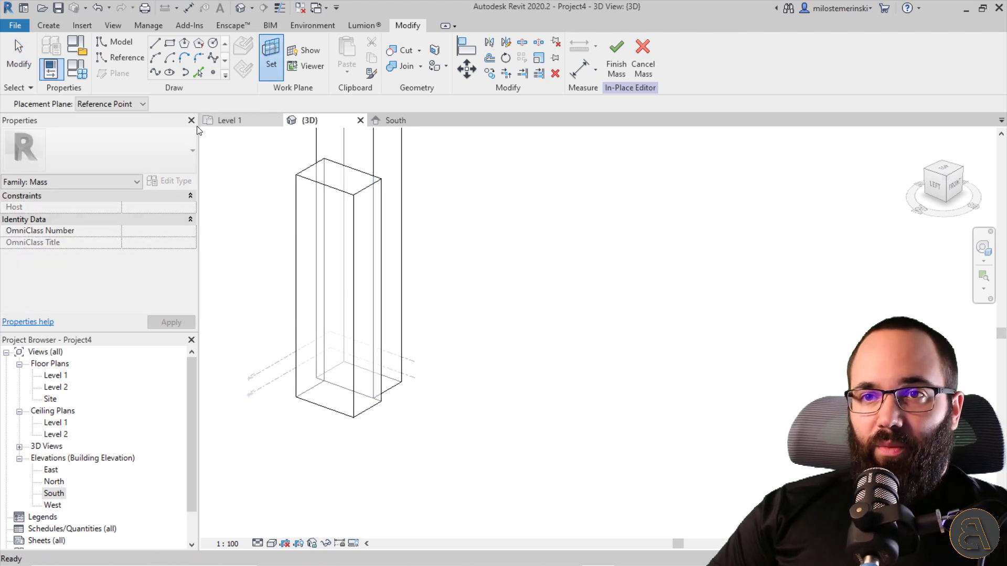
pyautogui.click(117, 104)
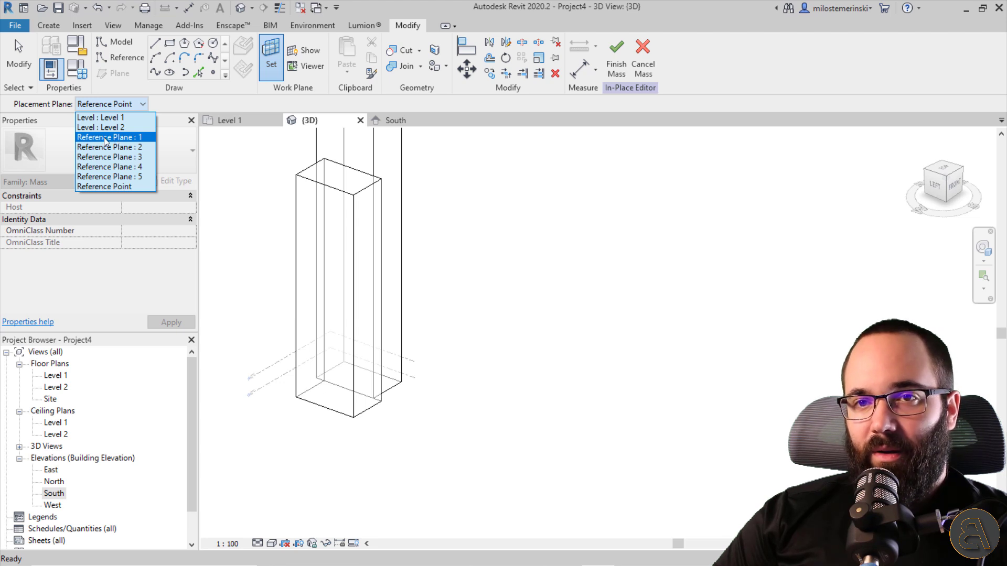
pyautogui.click(103, 137)
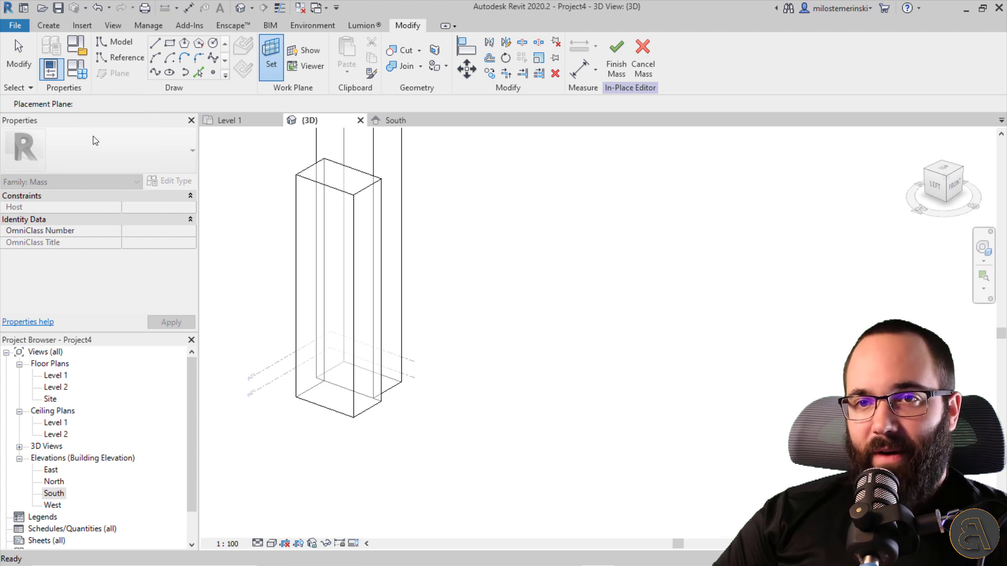
pyautogui.click(298, 52)
pyautogui.keyDown('shift'); pyautogui.moveTo(416, 364); pyautogui.dragTo(308, 335, button='middle'); pyautogui.keyUp('shift')
pyautogui.scroll(3, 285, 357)
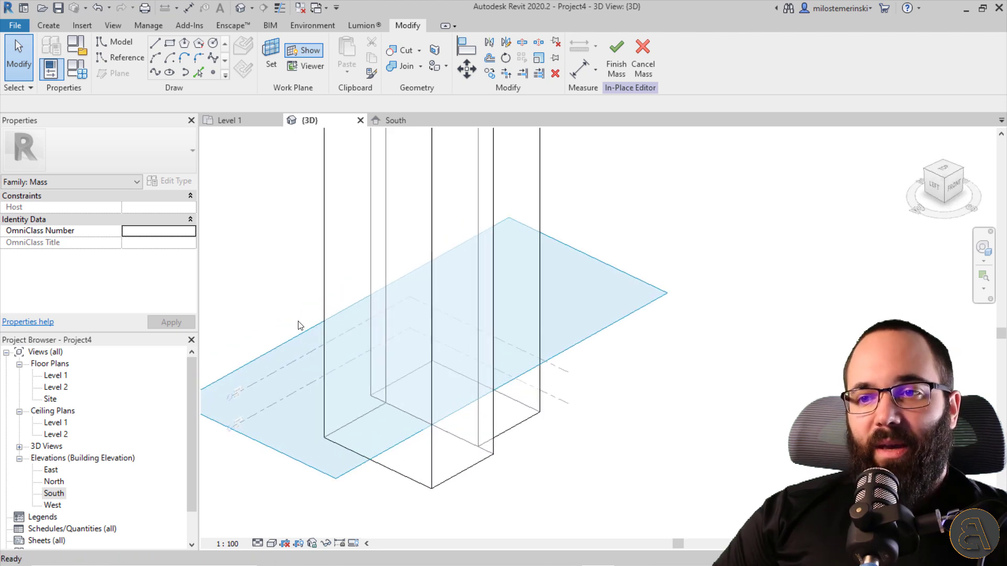
# - Draw a 16 m model line across the shorter tower's west face on Reference Plane 1, from corner edge to corner edge
pyautogui.click(156, 47)
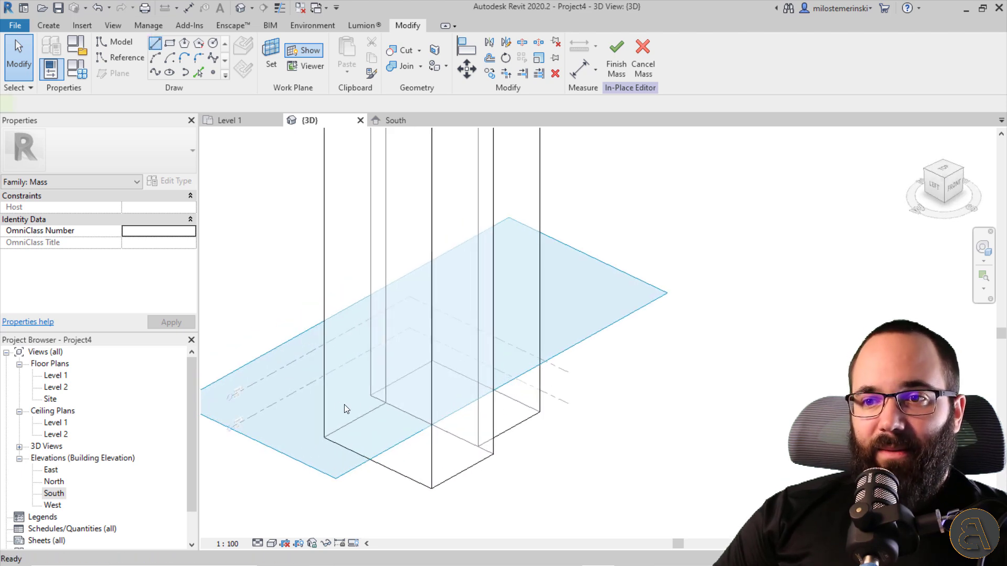
pyautogui.click(326, 382)
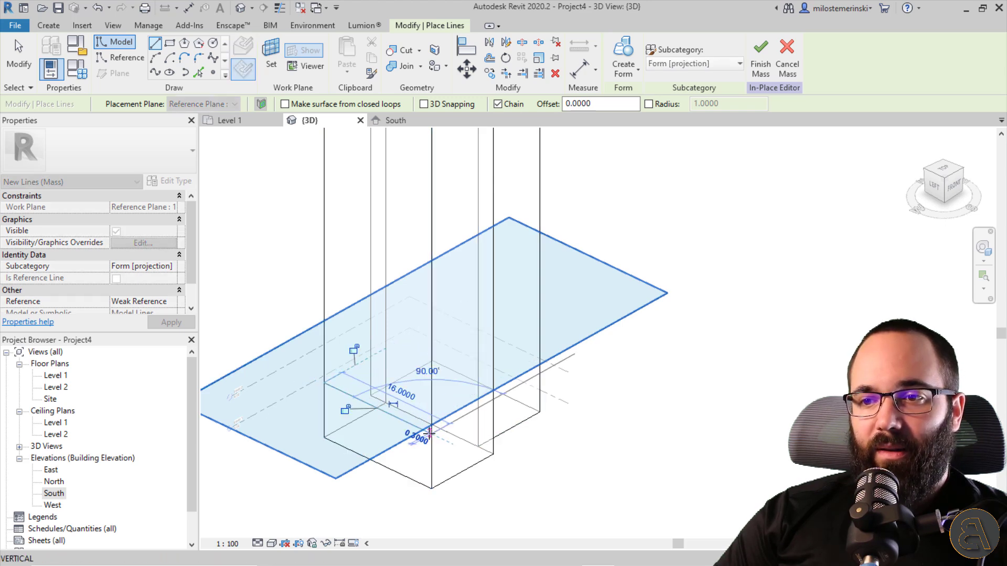
pyautogui.press('Escape')
pyautogui.press('Escape')
pyautogui.keyDown('shift'); pyautogui.moveTo(337, 376); pyautogui.dragTo(347, 401, button='middle'); pyautogui.keyUp('shift')
pyautogui.scroll(-2, 345, 401)
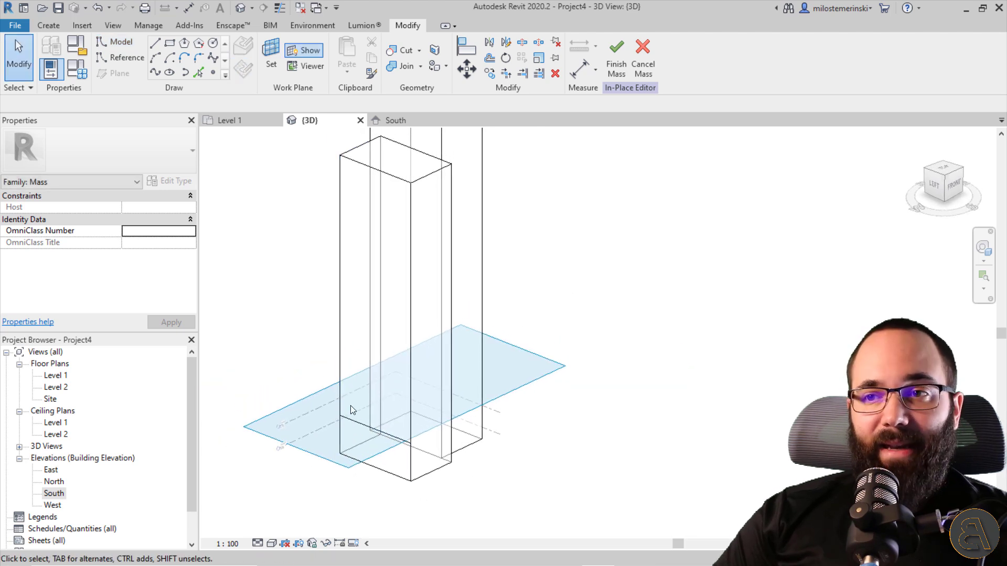
# - Set Reference Plane 5 as the work plane and draw a 16 m line across the shorter tower's west face on it
pyautogui.click(274, 69)
pyautogui.click(140, 104)
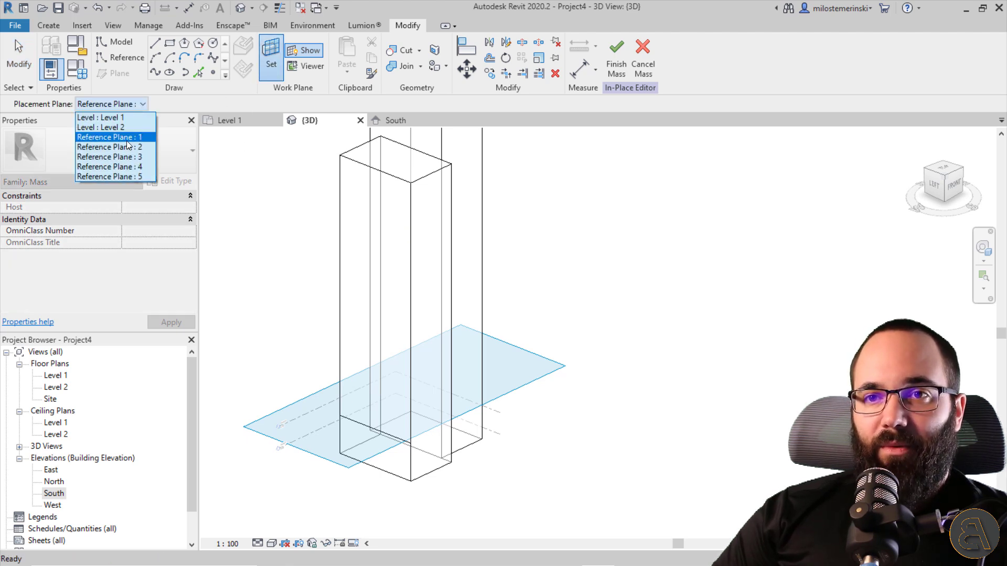
pyautogui.click(115, 166)
pyautogui.moveTo(308, 189); pyautogui.dragTo(276, 247, button='middle')
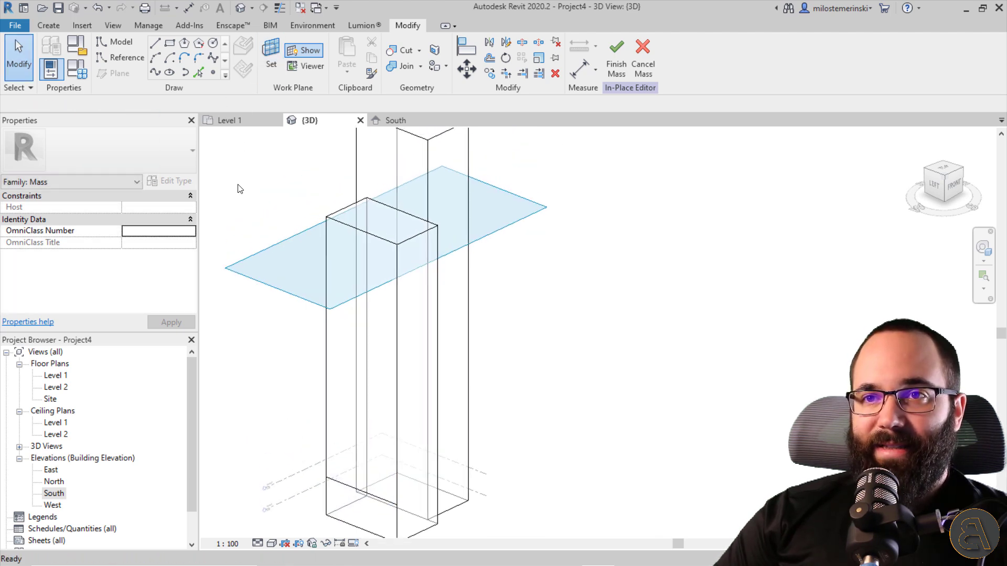
pyautogui.click(154, 43)
pyautogui.click(326, 255)
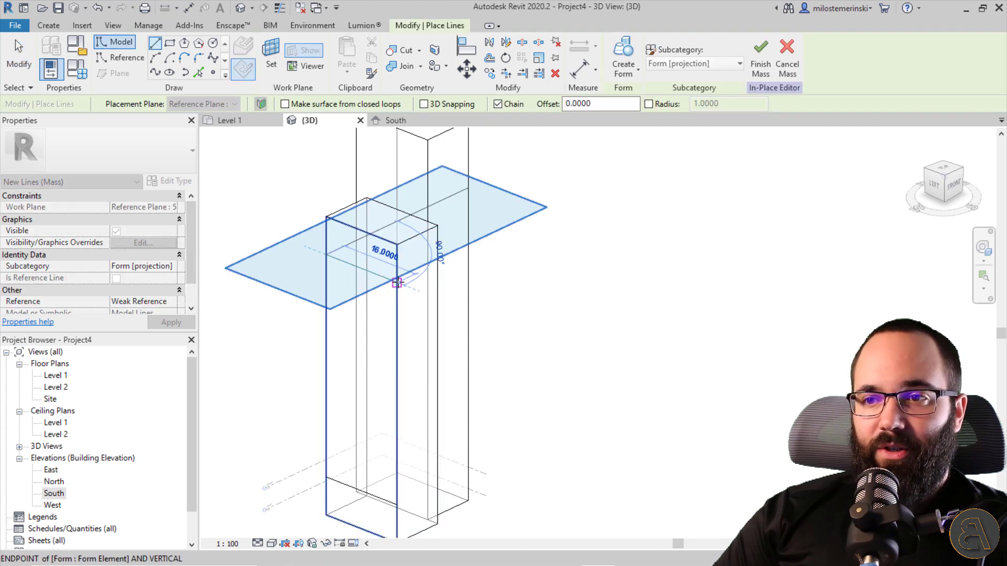
pyautogui.press('Escape')
pyautogui.press('Escape')
# - Set the shorter tower's west face as the work plane and draw a diagonal from the upper line's north end to the lower line's south end
pyautogui.scroll(5, 411, 317)
pyautogui.keyDown('shift'); pyautogui.moveTo(411, 316); pyautogui.dragTo(532, 334, button='middle'); pyautogui.keyUp('shift')
pyautogui.scroll(-2, 531, 333)
pyautogui.moveTo(462, 302); pyautogui.dragTo(398, 345, button='middle')
pyautogui.scroll(-1, 349, 243)
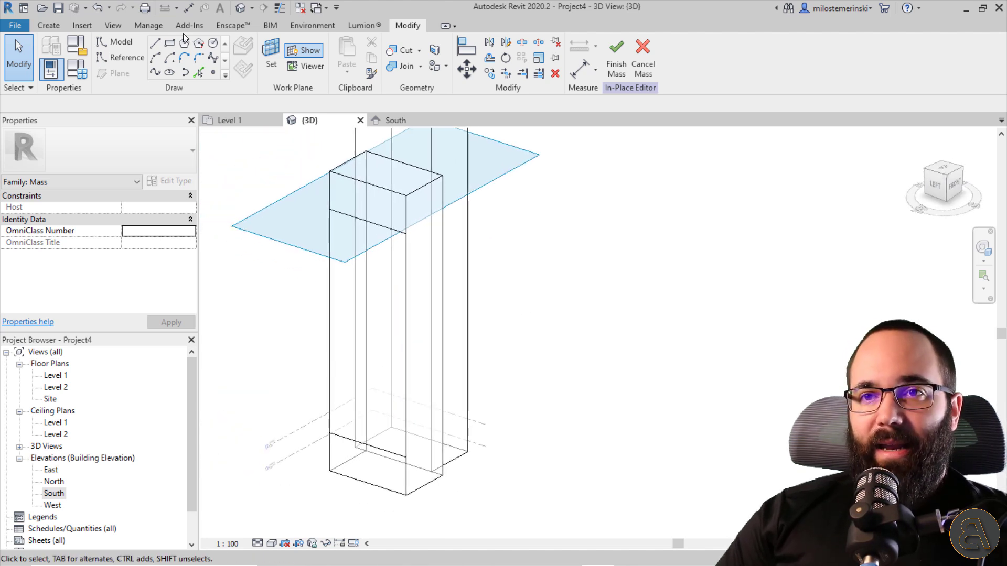
pyautogui.click(273, 59)
pyautogui.click(390, 189)
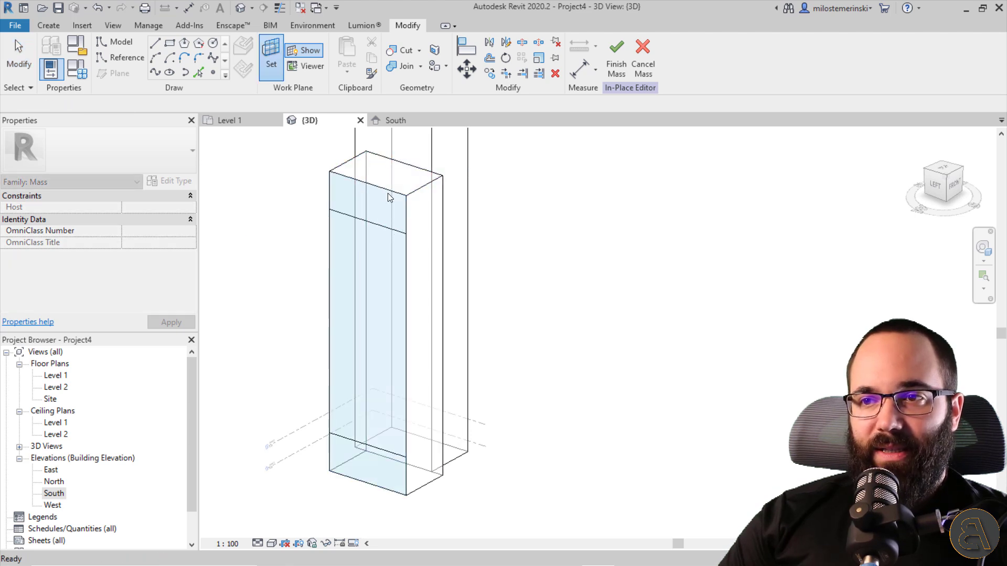
pyautogui.moveTo(494, 308); pyautogui.dragTo(444, 297, button='middle')
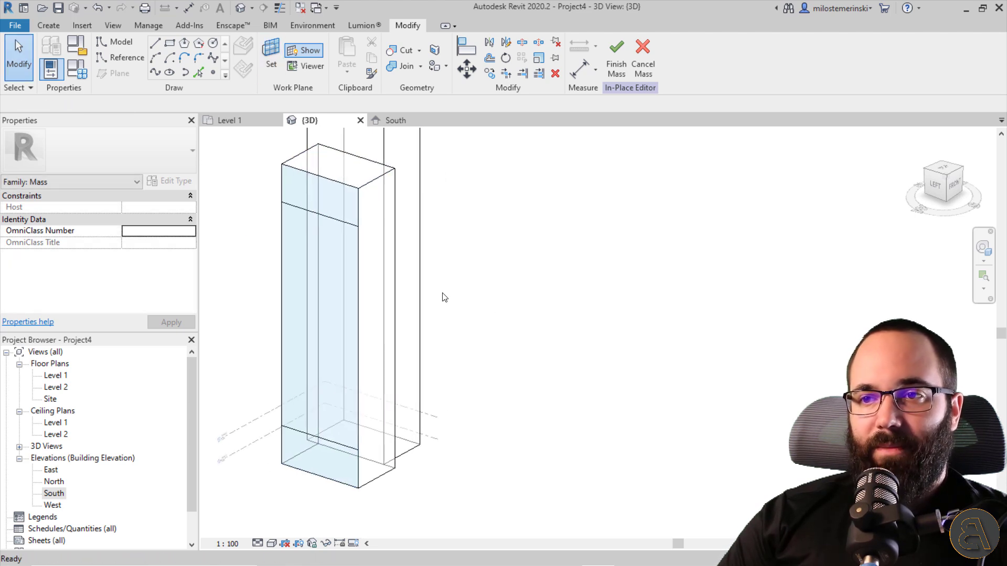
pyautogui.click(154, 42)
pyautogui.click(282, 201)
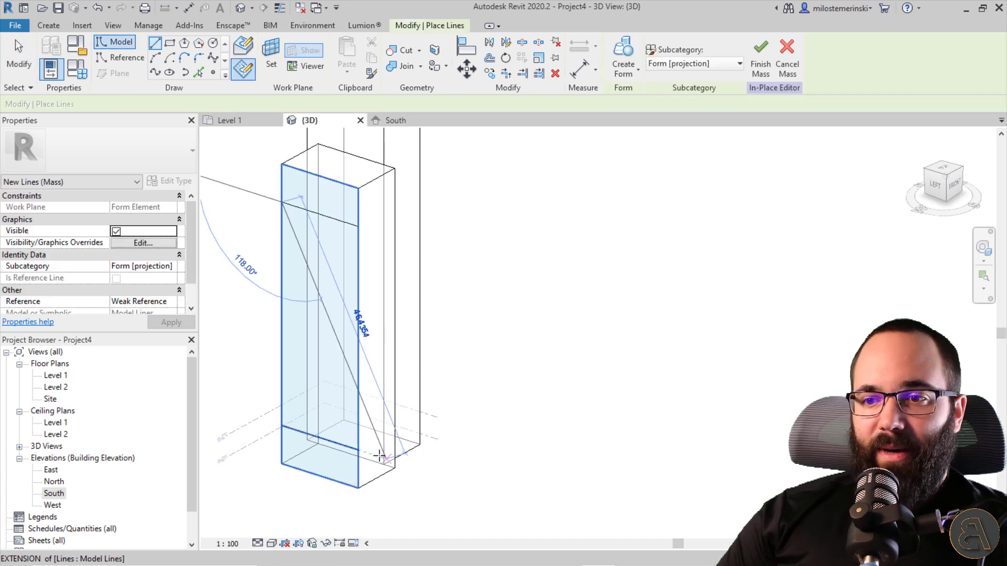
pyautogui.click(359, 450)
pyautogui.press('Escape')
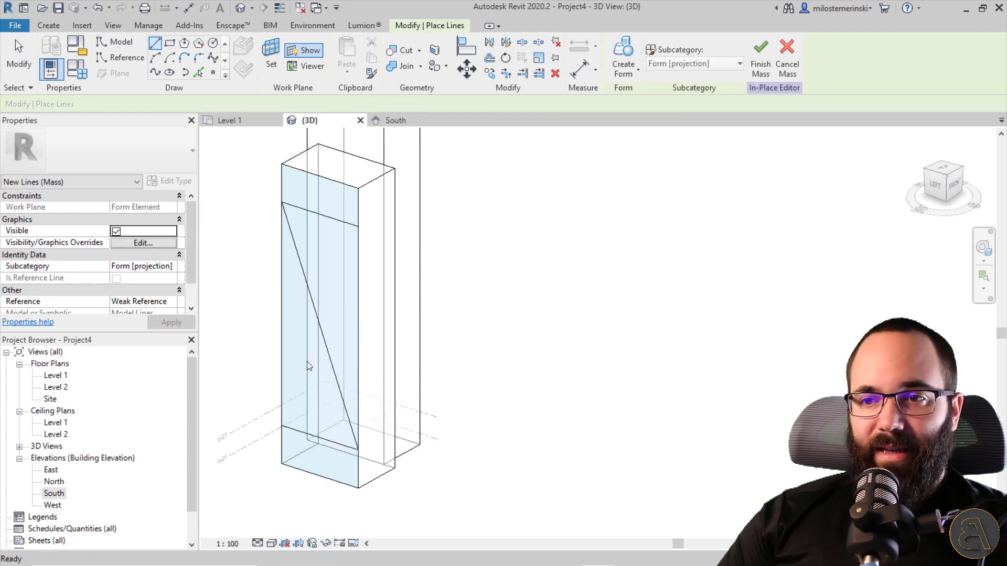
# - Draw a vertical line about 4.9 m long down the west face's north edge, ending at the upper line's end
pyautogui.keyDown('shift'); pyautogui.moveTo(307, 366); pyautogui.dragTo(337, 367, button='middle'); pyautogui.keyUp('shift')
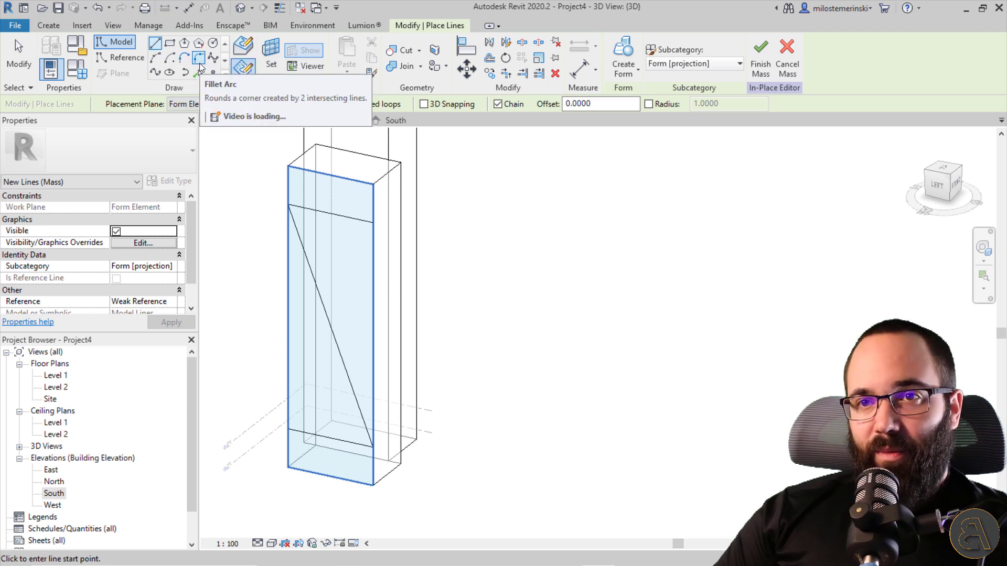
pyautogui.scroll(3, 279, 195)
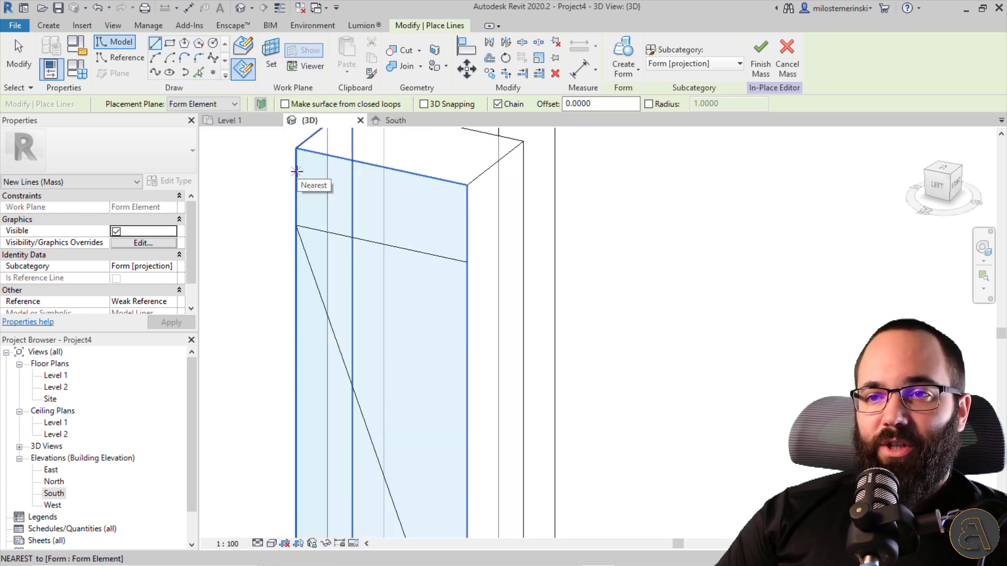
pyautogui.click(296, 172)
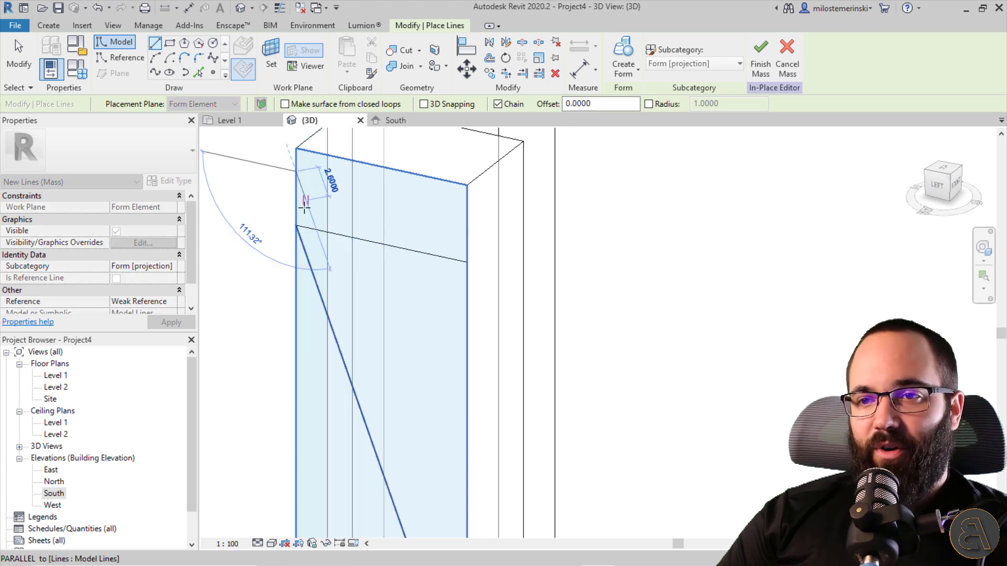
pyautogui.click(297, 225)
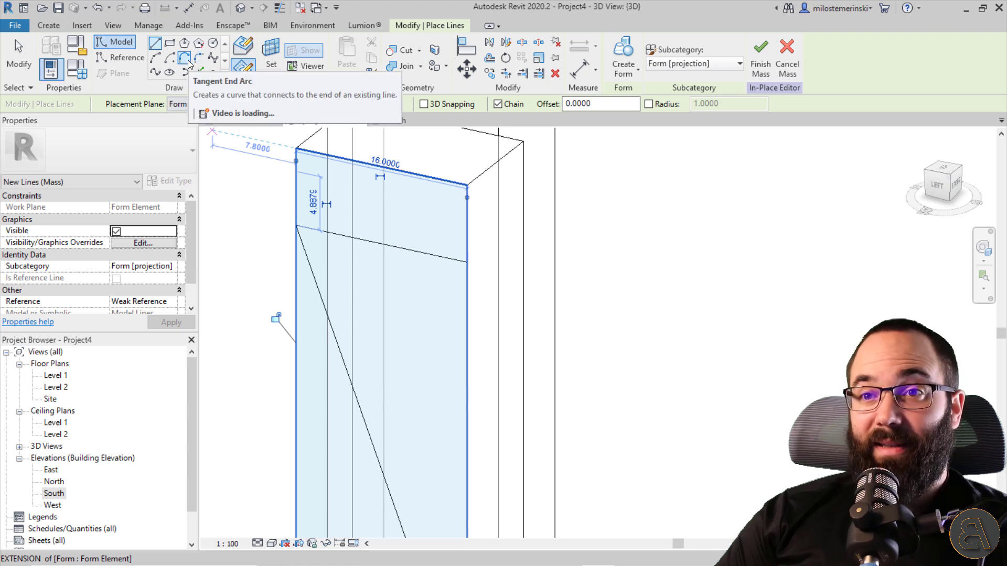
# - Draw a tangent end arc from the short vertical line's lower end to the diagonal's midpoint
pyautogui.click(187, 62)
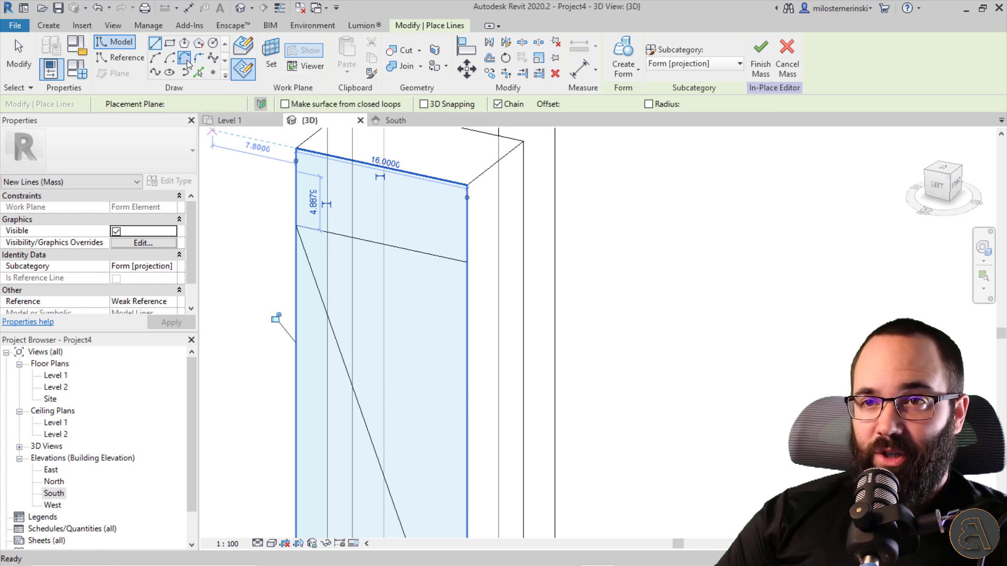
pyautogui.click(296, 226)
pyautogui.scroll(-3, 341, 378)
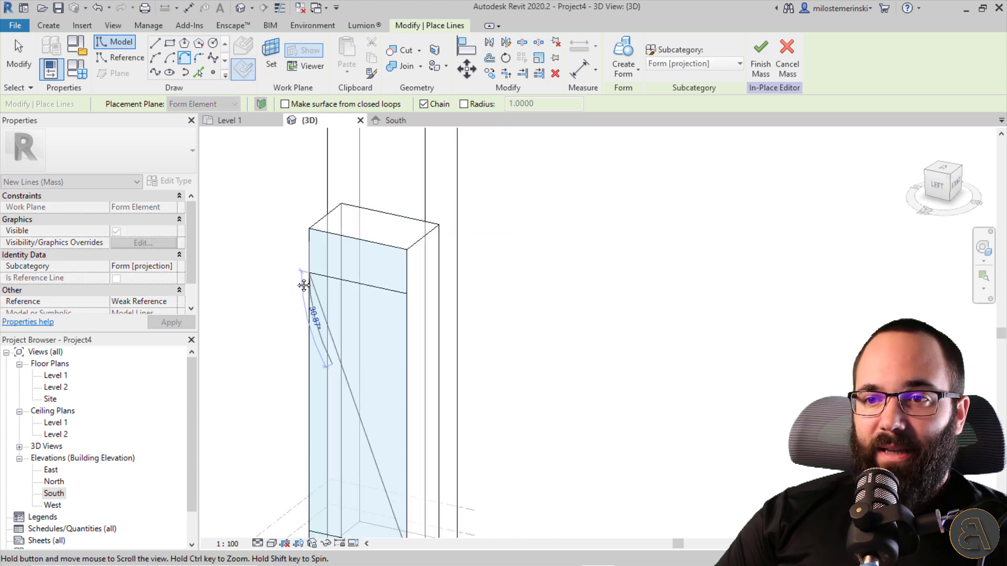
pyautogui.moveTo(341, 378); pyautogui.dragTo(285, 163, button='middle')
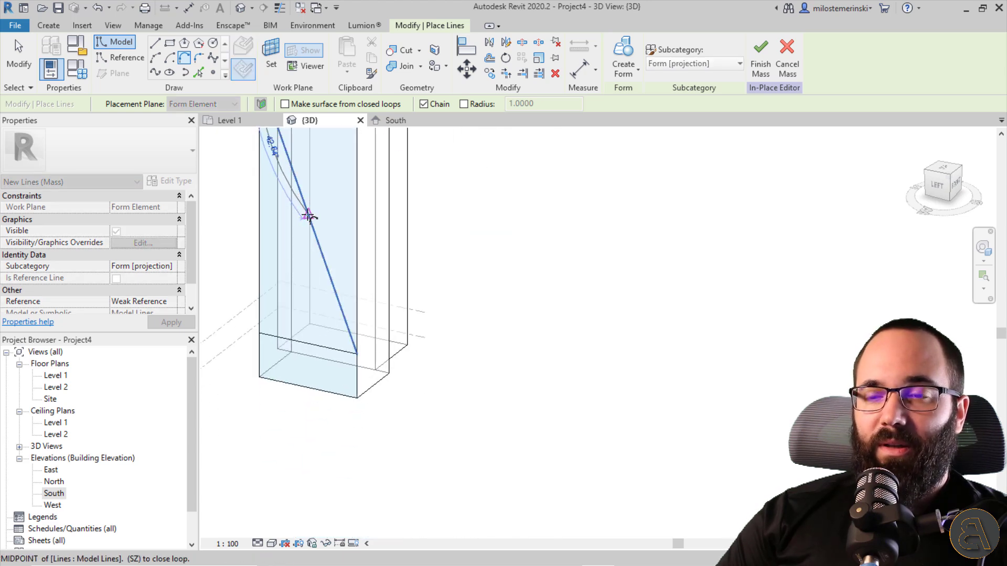
pyautogui.click(308, 215)
pyautogui.moveTo(326, 268); pyautogui.dragTo(361, 340, button='middle')
pyautogui.scroll(-2, 355, 314)
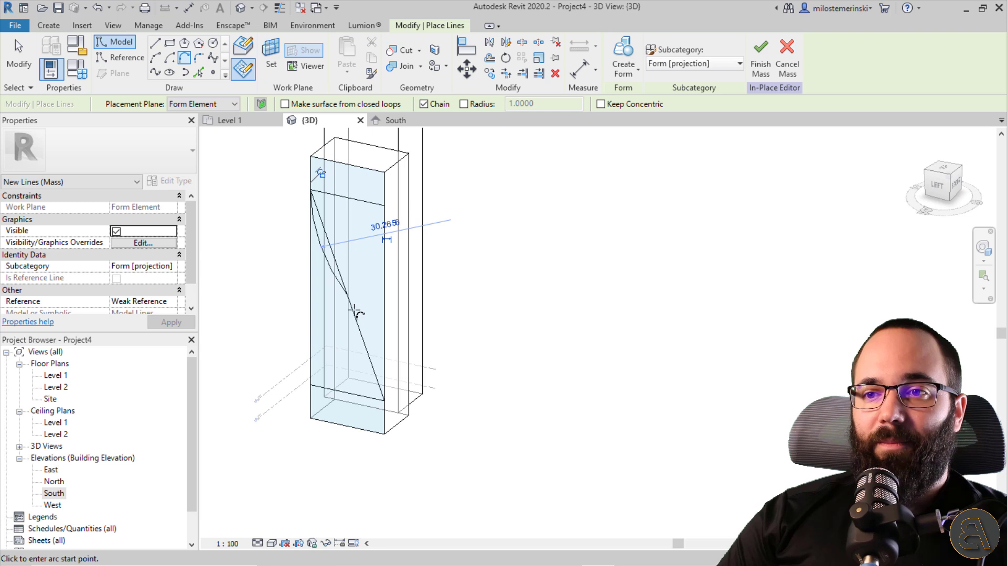
# - Continue with a second tangent end arc from the diagonal's midpoint to the lower line's south end, completing the S-curve
pyautogui.scroll(1, 355, 315)
pyautogui.click(347, 294)
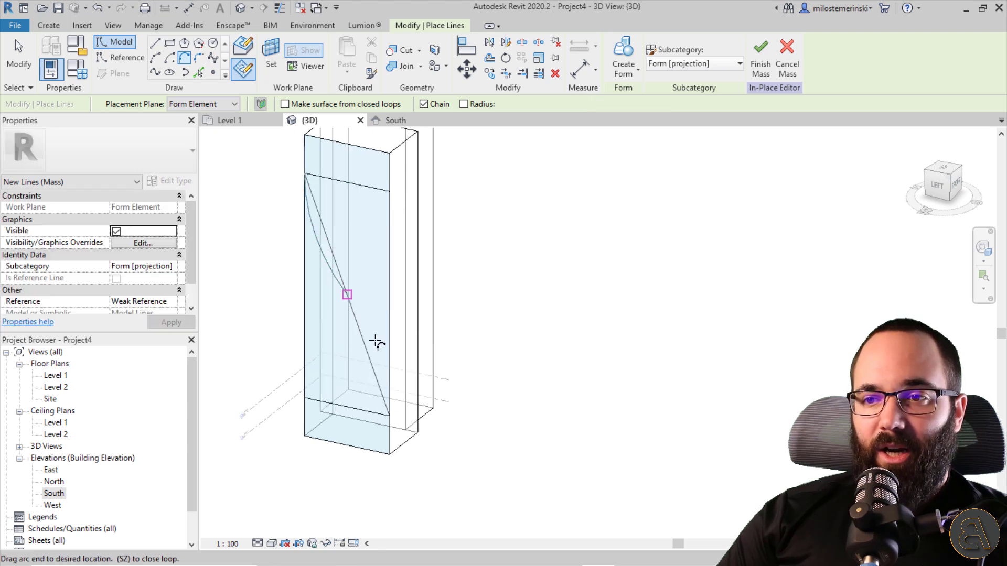
pyautogui.click(389, 415)
pyautogui.press('Escape')
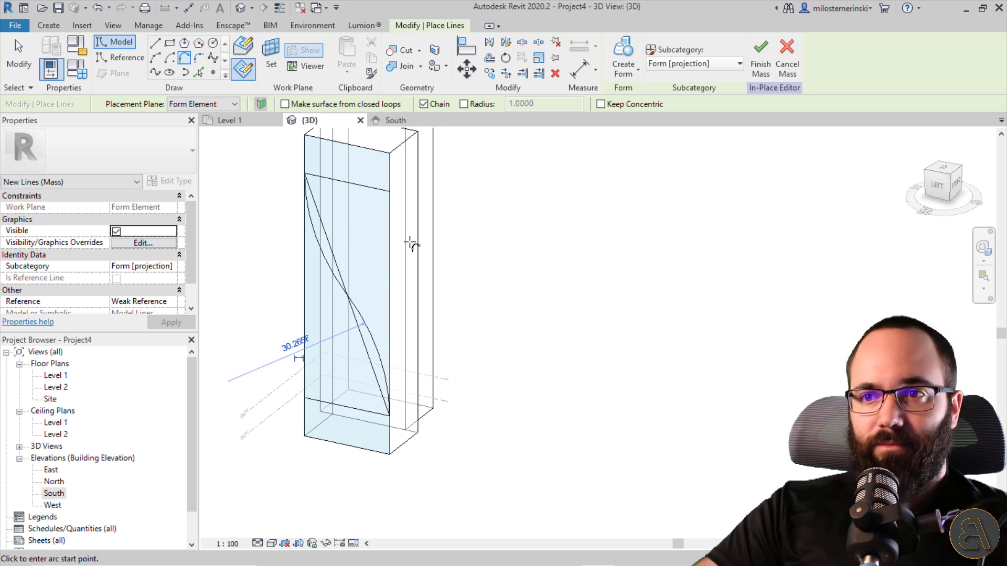
pyautogui.press('Escape')
pyautogui.press('Escape')
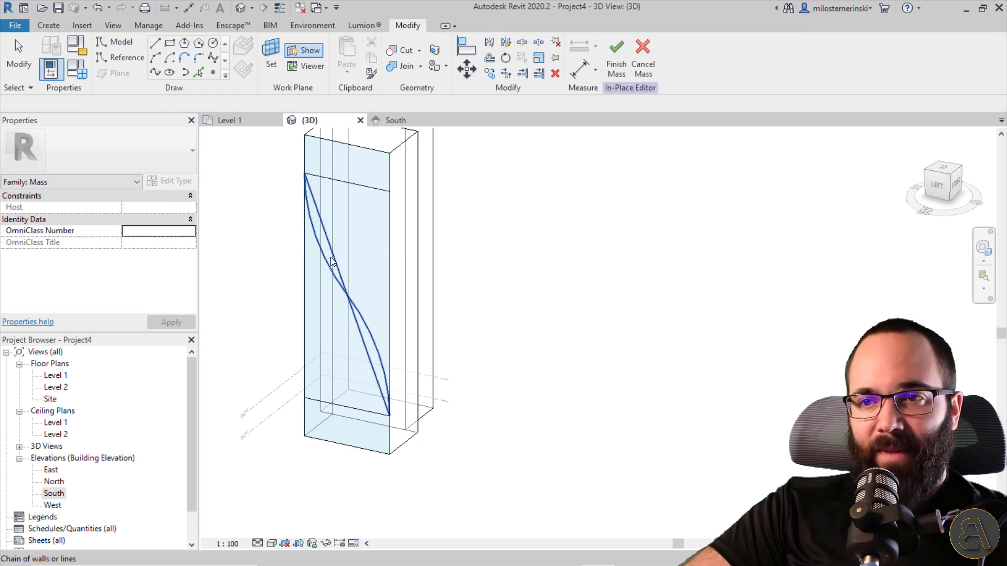
# - Delete the straight diagonal line from the west face, leaving the S-curve
pyautogui.click(346, 258)
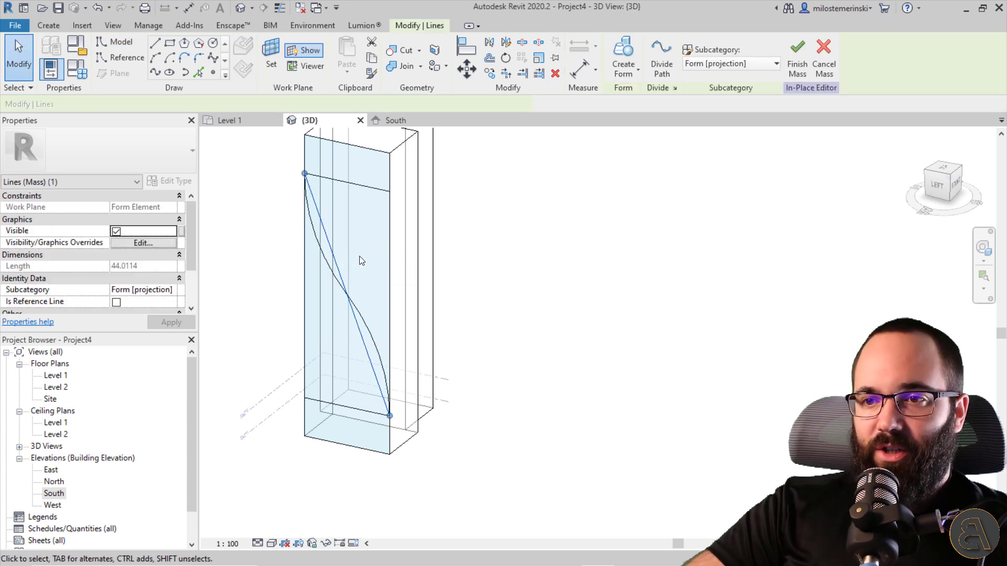
pyautogui.press('Escape')
pyautogui.keyDown('shift'); pyautogui.moveTo(420, 297); pyautogui.dragTo(374, 400, button='middle'); pyautogui.keyUp('shift')
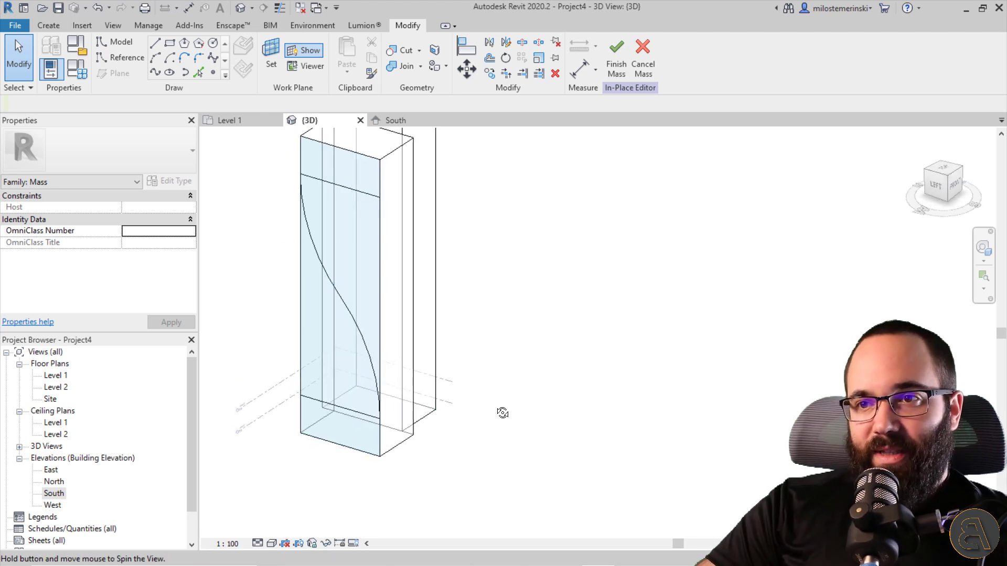
# - Set Reference Plane 1 as the work plane and draw a 10 m line across the shorter tower's south face on it
pyautogui.keyDown('shift'); pyautogui.moveTo(497, 409); pyautogui.dragTo(490, 401, button='middle'); pyautogui.keyUp('shift')
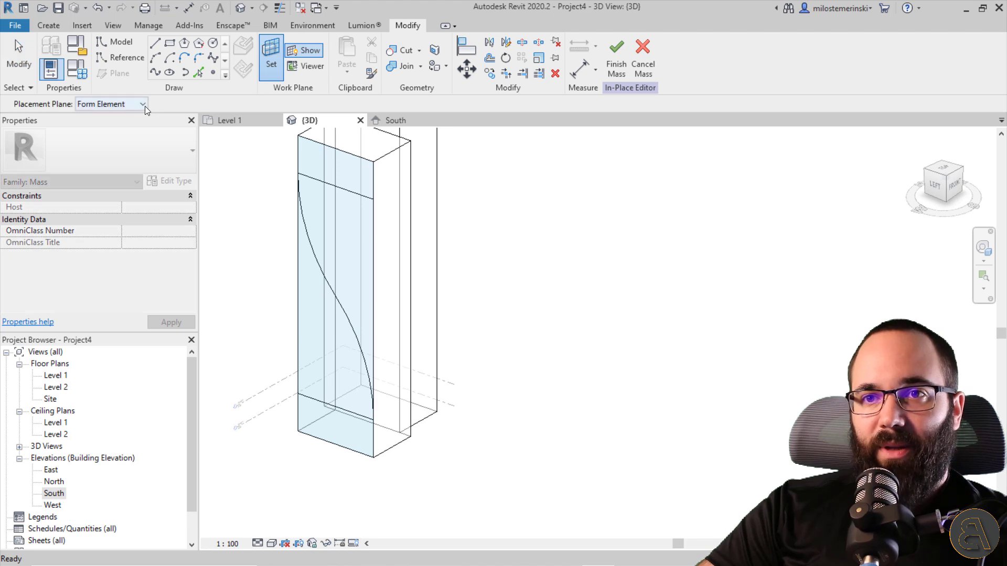
pyautogui.click(146, 106)
pyautogui.click(134, 147)
pyautogui.keyDown('shift'); pyautogui.moveTo(404, 350); pyautogui.dragTo(396, 367, button='middle'); pyautogui.keyUp('shift')
pyautogui.press('Escape')
pyautogui.press('l')
pyautogui.press('i')
pyautogui.click(329, 418)
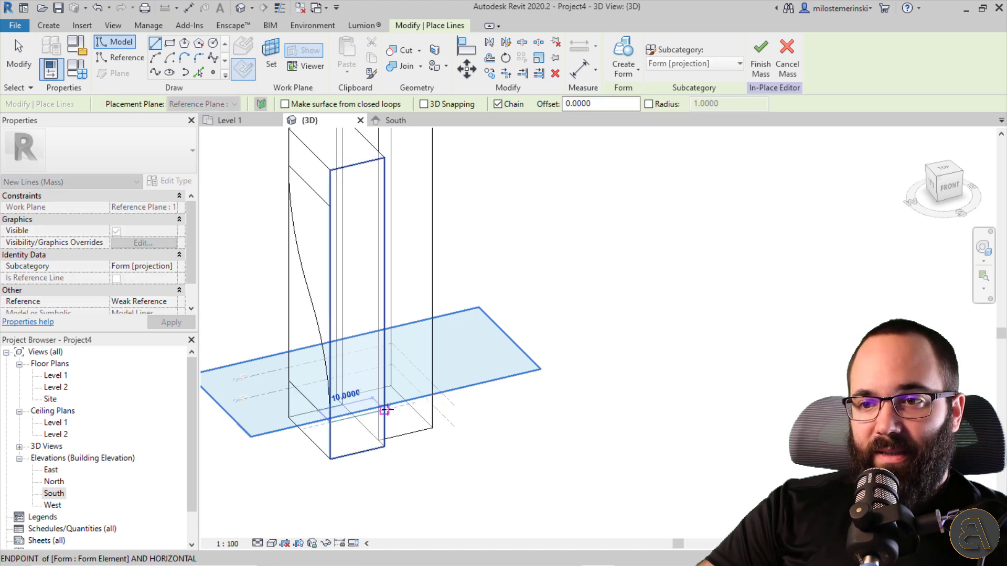
pyautogui.press('Escape')
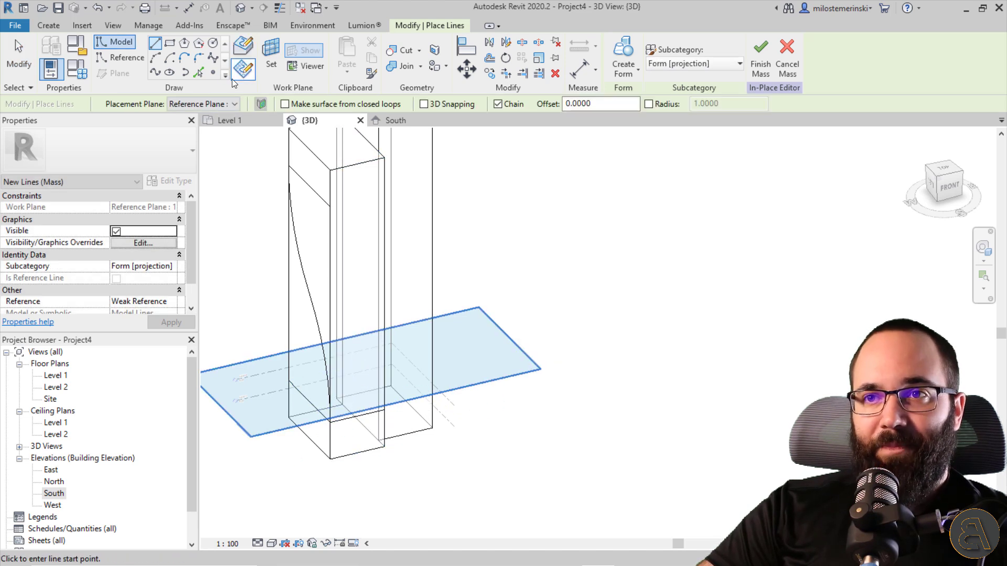
# - Switch the placement plane to Reference Plane 5 and draw a 10 m line across the shorter tower's south face
pyautogui.click(202, 197)
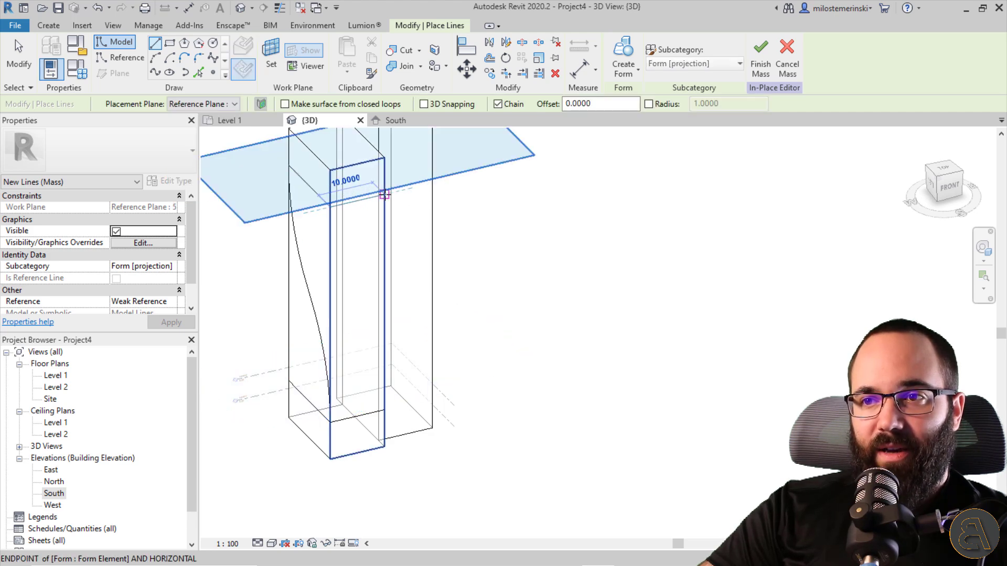
pyautogui.click(385, 194)
pyautogui.press('Escape')
pyautogui.press('Escape')
pyautogui.scroll(-1, 437, 264)
pyautogui.moveTo(440, 268); pyautogui.dragTo(436, 270, button='middle')
pyautogui.press('Escape')
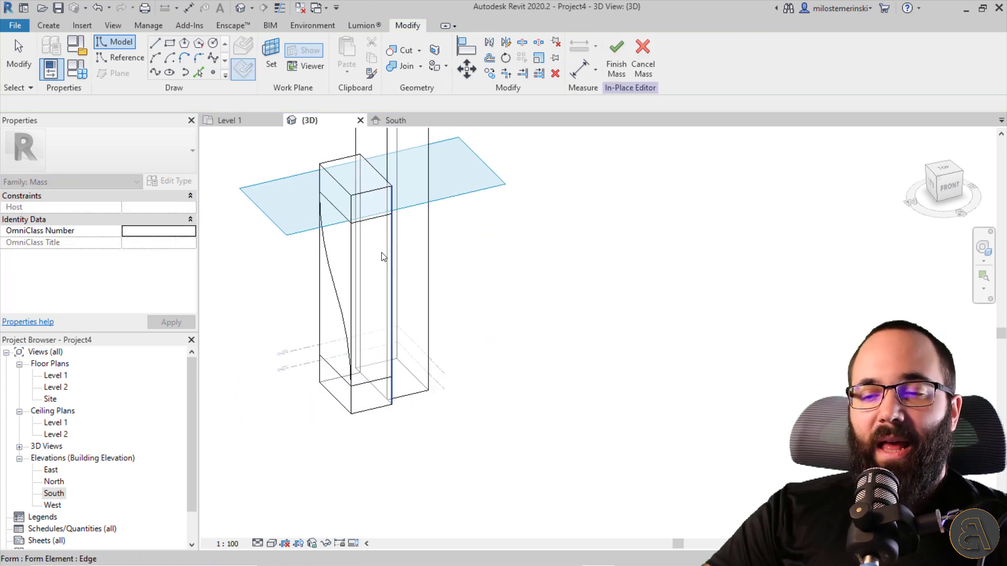
# - Set the shorter tower's south face as the work plane and draw a diagonal from the upper line's west end to the lower line's east end
pyautogui.click(271, 71)
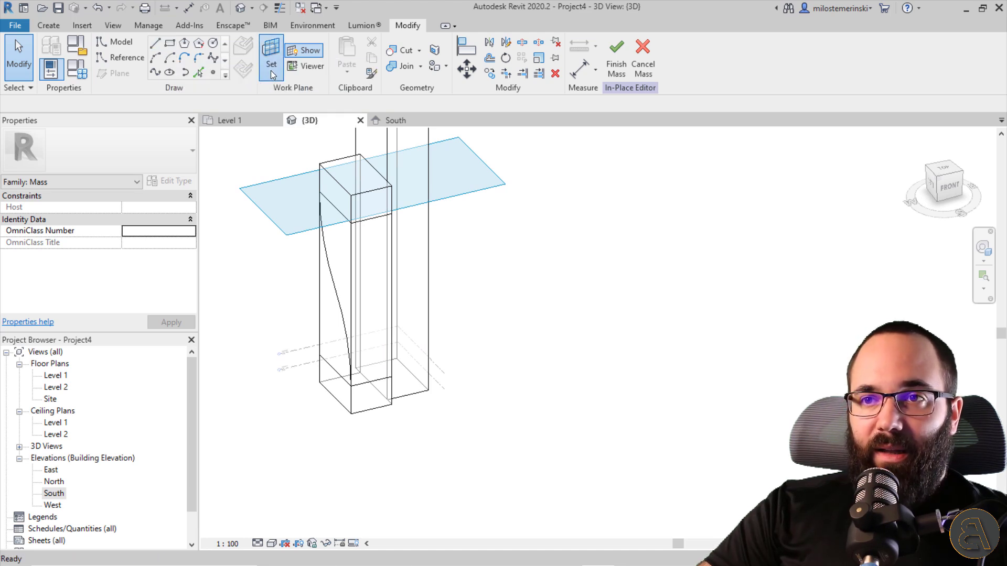
pyautogui.click(385, 192)
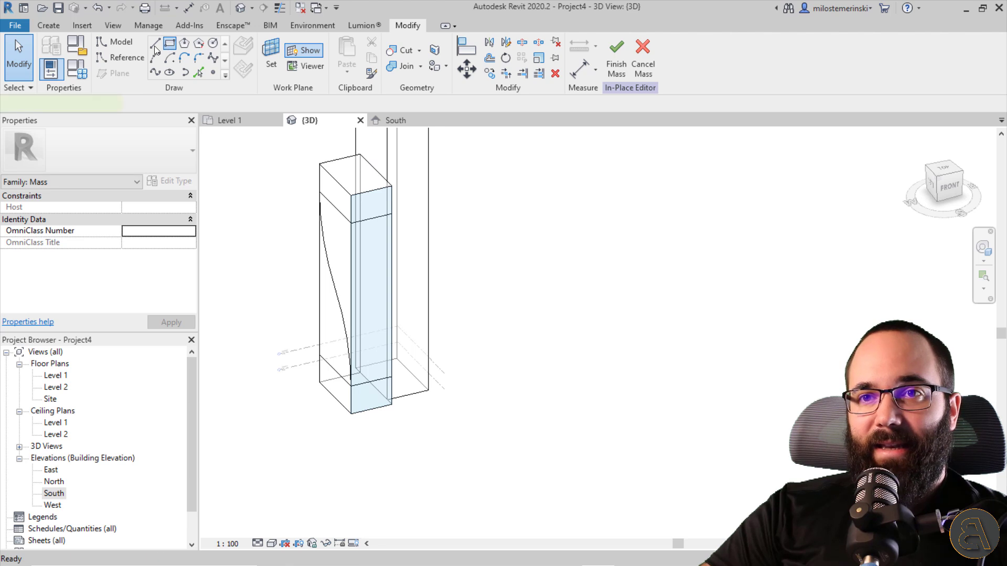
pyautogui.click(155, 50)
pyautogui.click(351, 222)
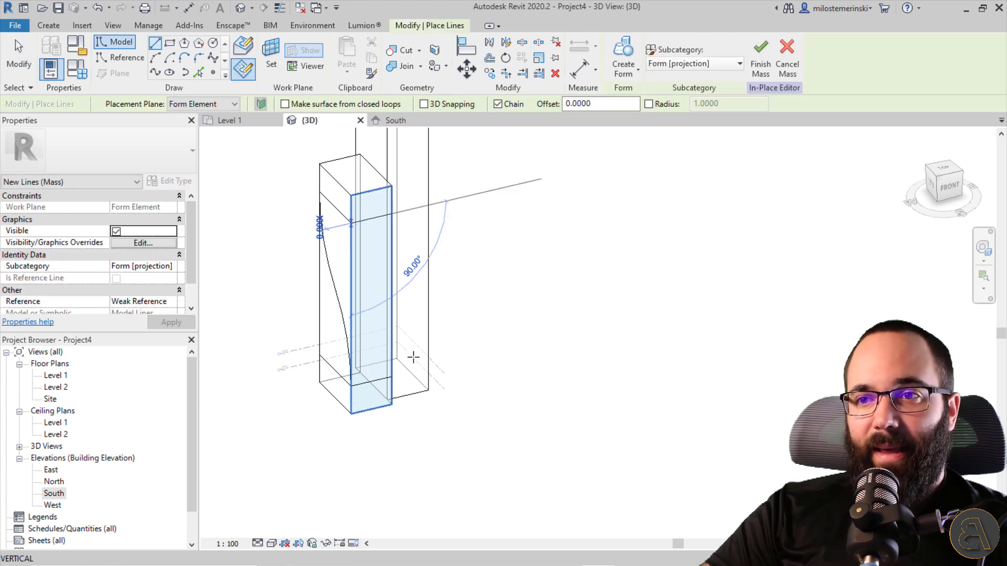
pyautogui.click(392, 377)
pyautogui.press('Escape')
pyautogui.press('Escape')
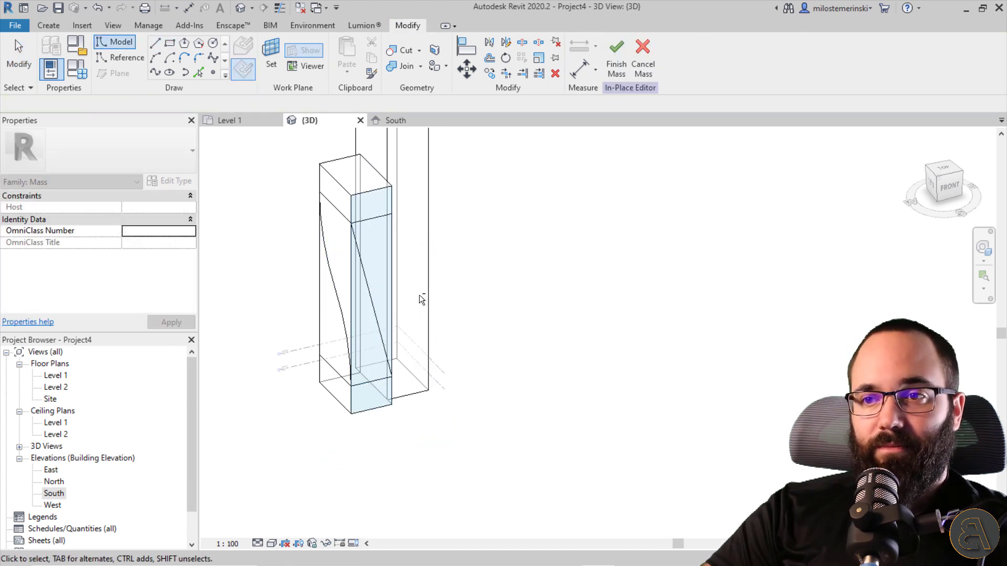
# - Draw a vertical line about 4.89 m long from the south face's top west corner down to the upper line's west end
pyautogui.scroll(3, 322, 310)
pyautogui.moveTo(325, 309); pyautogui.dragTo(347, 293, button='middle')
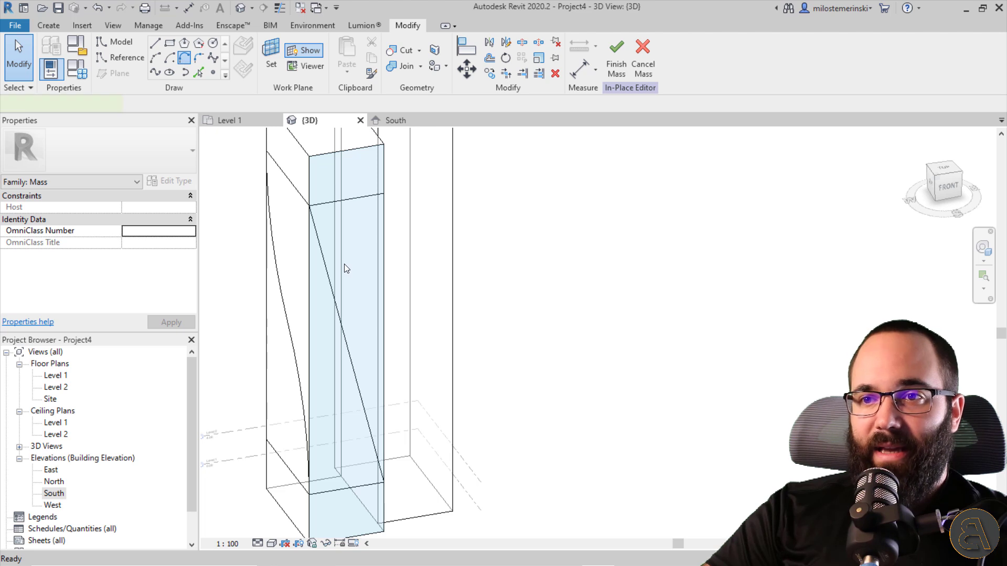
pyautogui.click(155, 43)
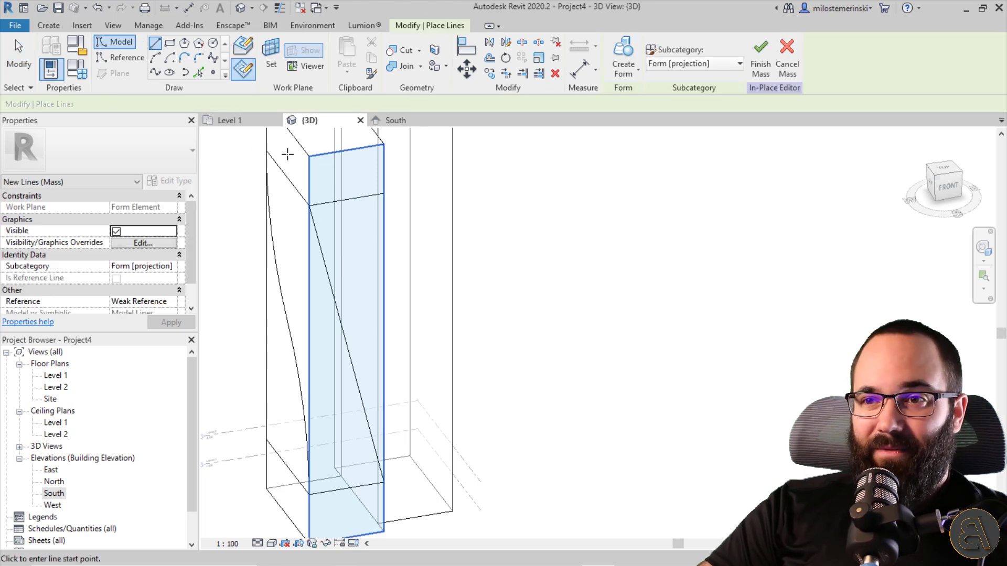
pyautogui.click(310, 156)
pyautogui.click(309, 206)
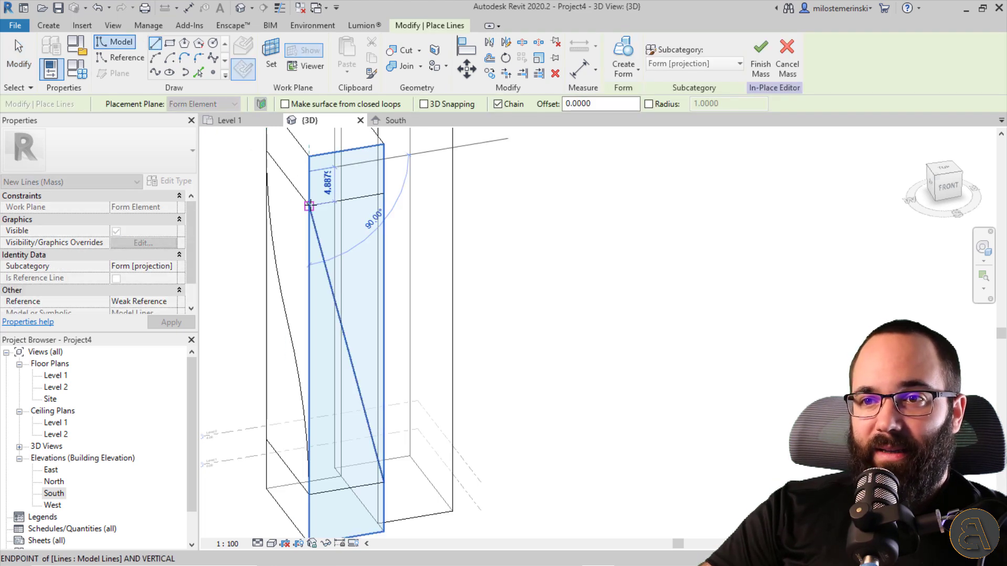
# - Draw a tangent end arc on the south face from the upper line's west end to the diagonal's midpoint
pyautogui.click(155, 58)
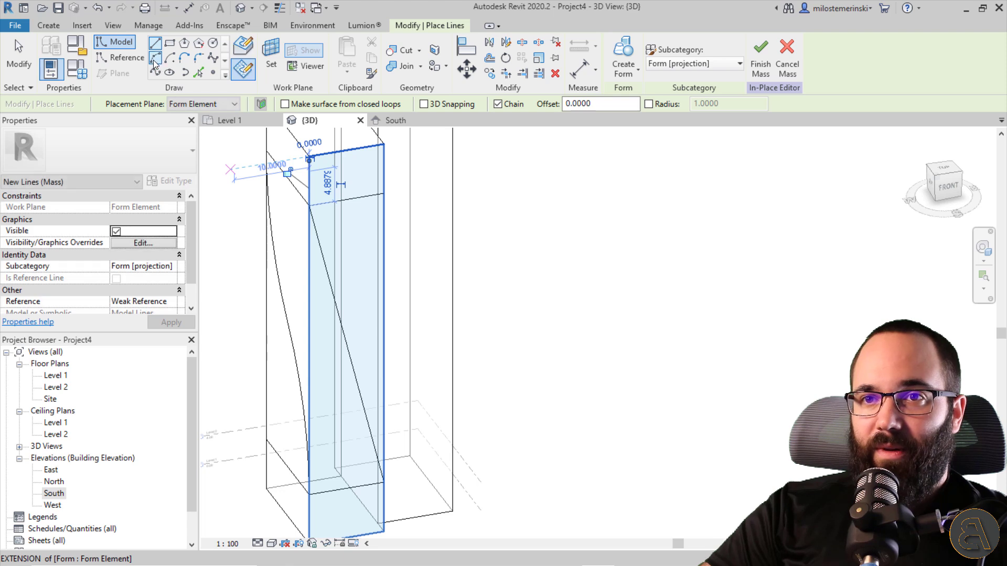
pyautogui.click(309, 206)
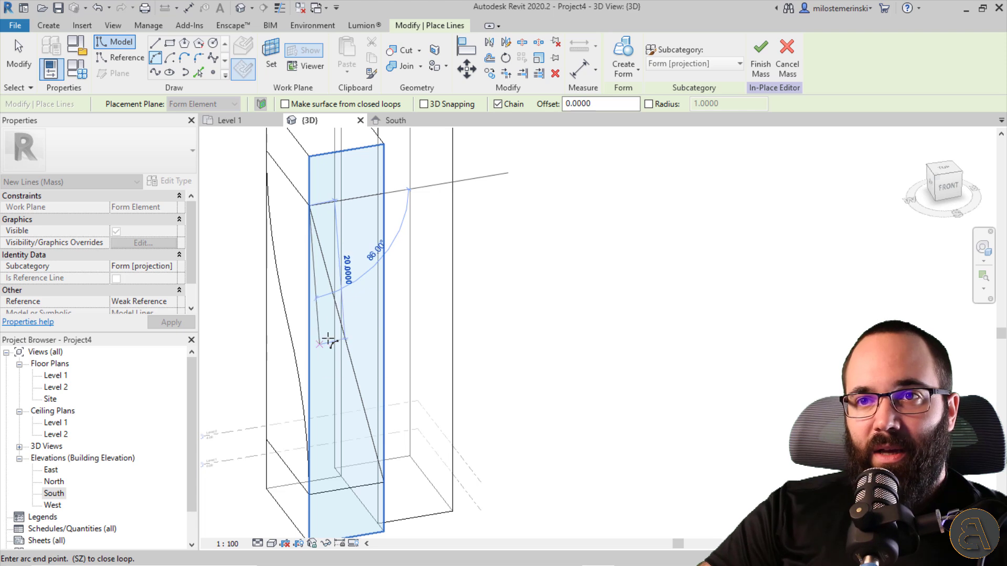
pyautogui.click(184, 57)
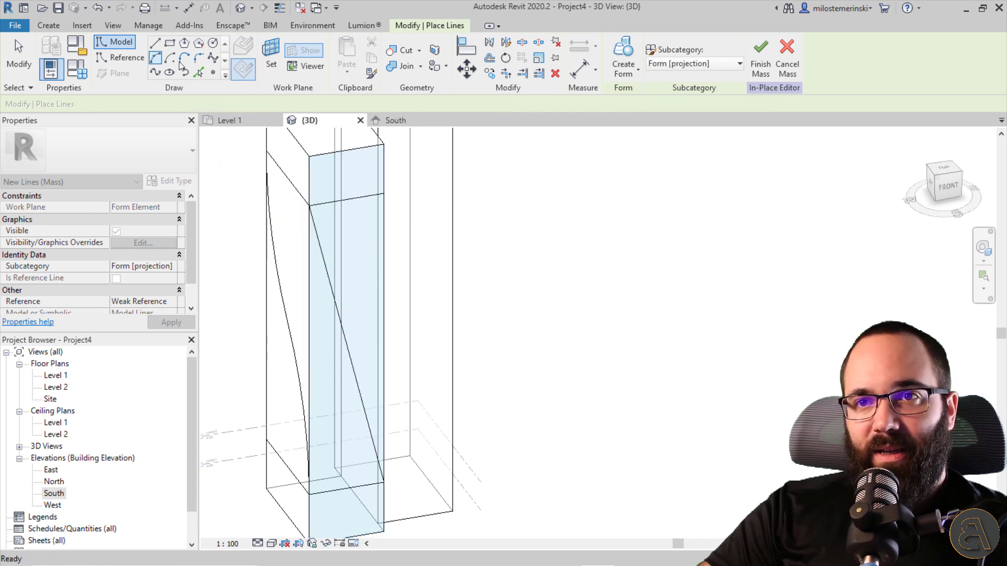
pyautogui.click(309, 206)
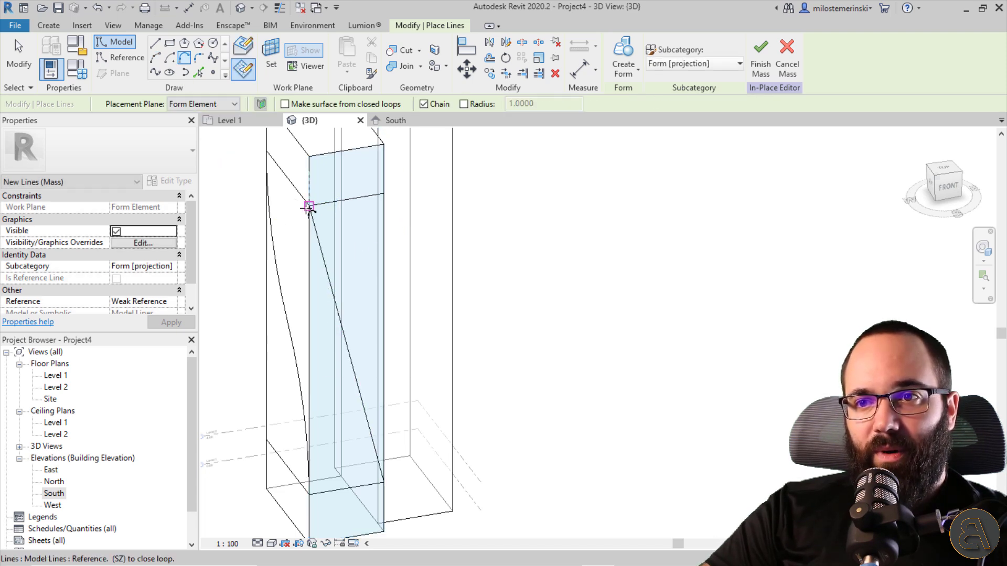
pyautogui.click(346, 344)
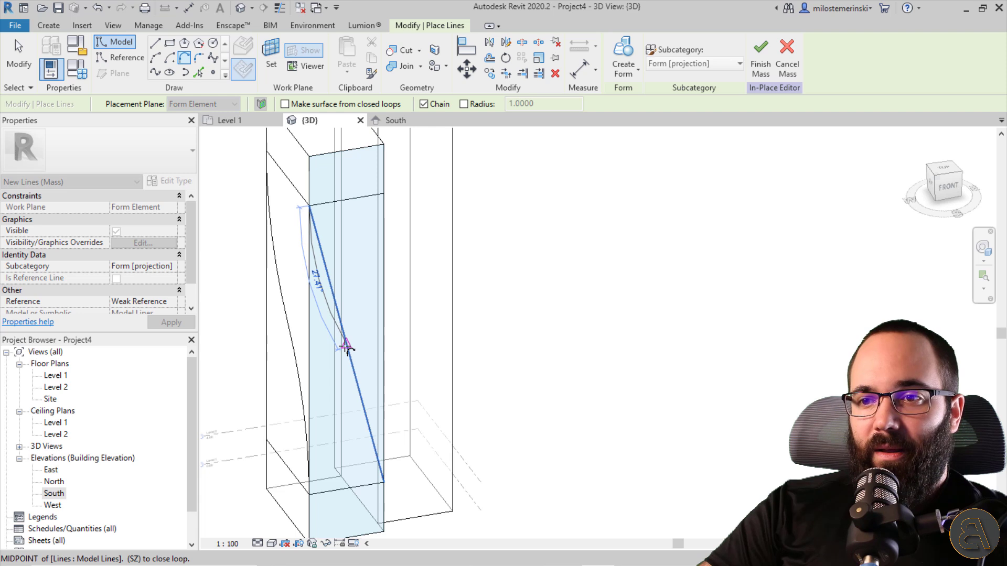
# - Complete the south face's S-curve with a second tangent end arc from the diagonal's midpoint to the lower line's east end
pyautogui.click(383, 480)
pyautogui.click(348, 344)
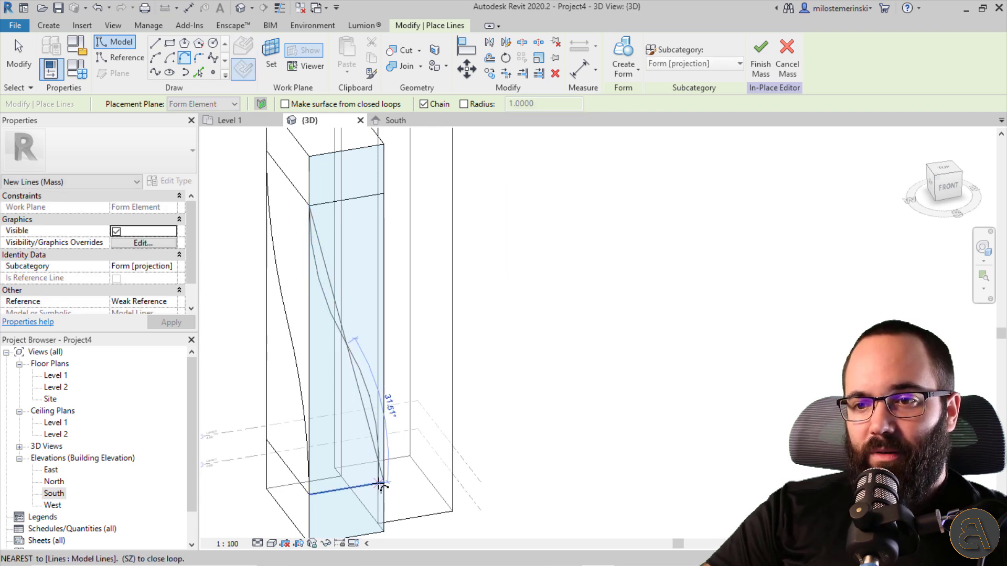
pyautogui.click(360, 411)
pyautogui.press('Escape')
pyautogui.press('Escape')
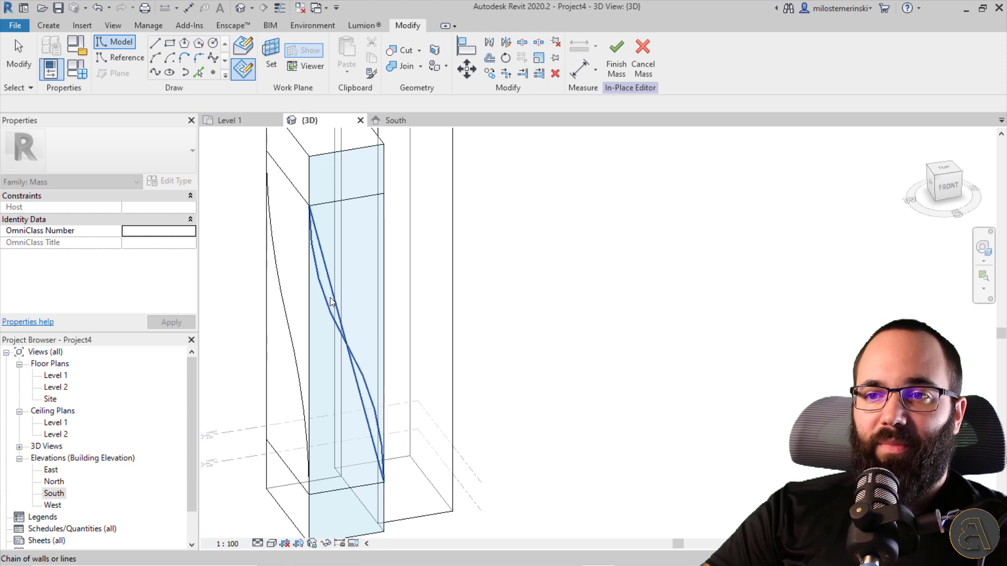
# - Delete the straight diagonal line from the south face, keeping the S-curve
pyautogui.press('Tab')
pyautogui.press('Tab')
pyautogui.click(331, 297)
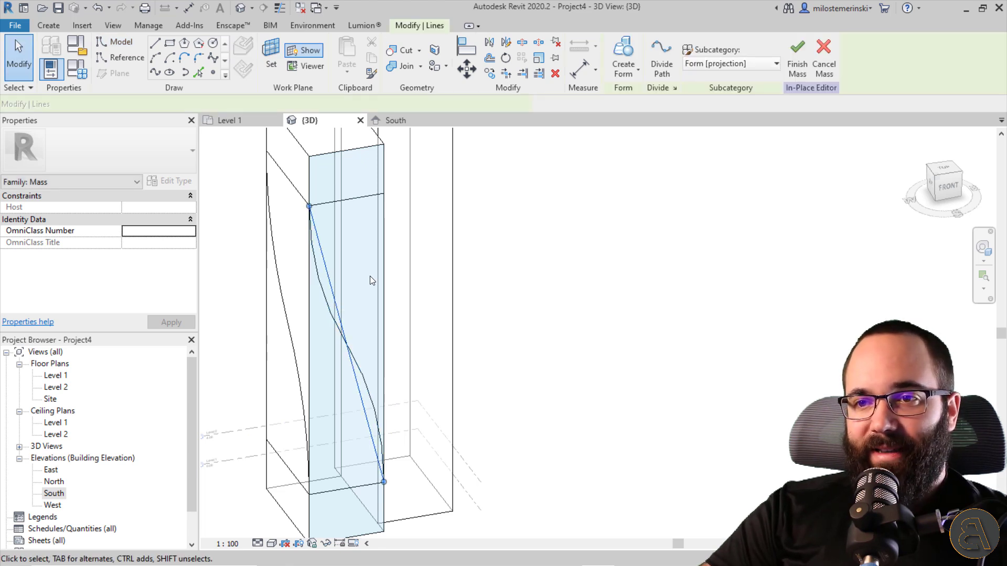
pyautogui.press('Delete')
# - Delete the short vertical helper lines above the S-curves on the south and west faces
pyautogui.moveTo(328, 219); pyautogui.dragTo(329, 220)
pyautogui.moveTo(258, 192); pyautogui.dragTo(293, 270, button='middle')
pyautogui.press('Delete')
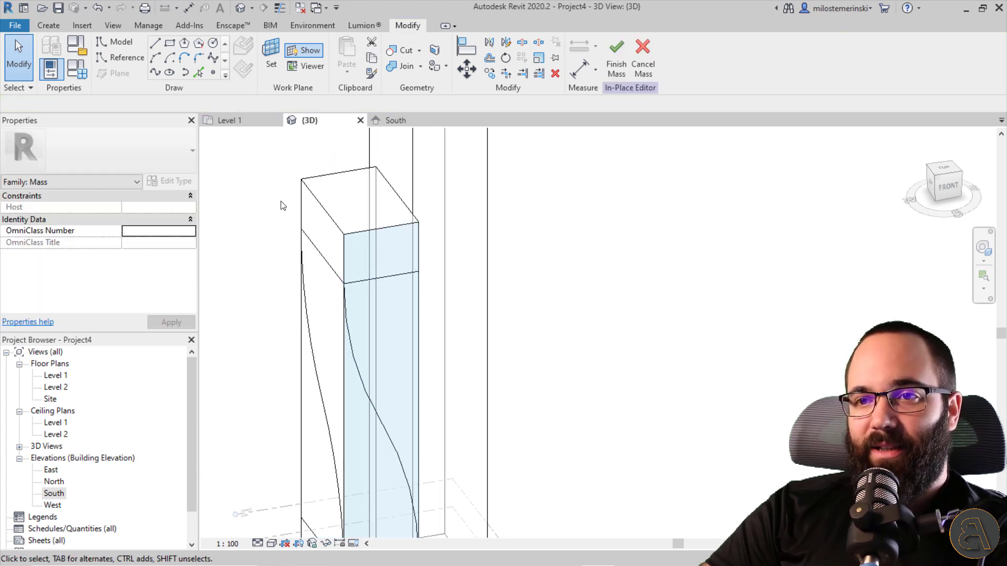
pyautogui.moveTo(274, 183); pyautogui.dragTo(328, 280)
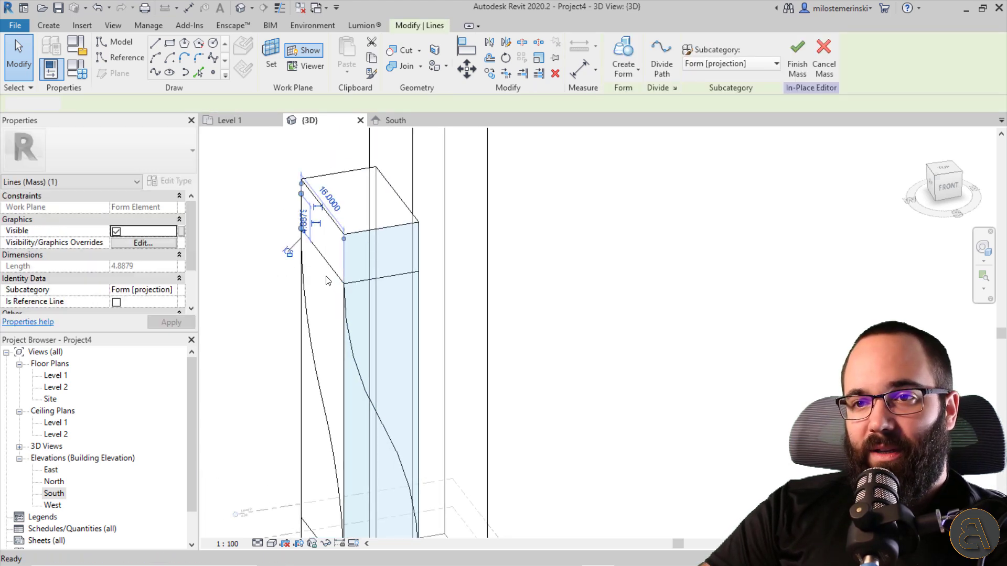
pyautogui.press('Delete')
# - Examine the S-curves on the shorter tower's faces in 3D and check the reference planes in the South elevation
pyautogui.scroll(-3, 238, 209)
pyautogui.keyDown('shift'); pyautogui.moveTo(262, 268); pyautogui.dragTo(305, 261, button='middle'); pyautogui.keyUp('shift')
pyautogui.keyDown('shift'); pyautogui.moveTo(298, 304); pyautogui.dragTo(404, 445, button='middle'); pyautogui.keyUp('shift')
pyautogui.press('Tab')
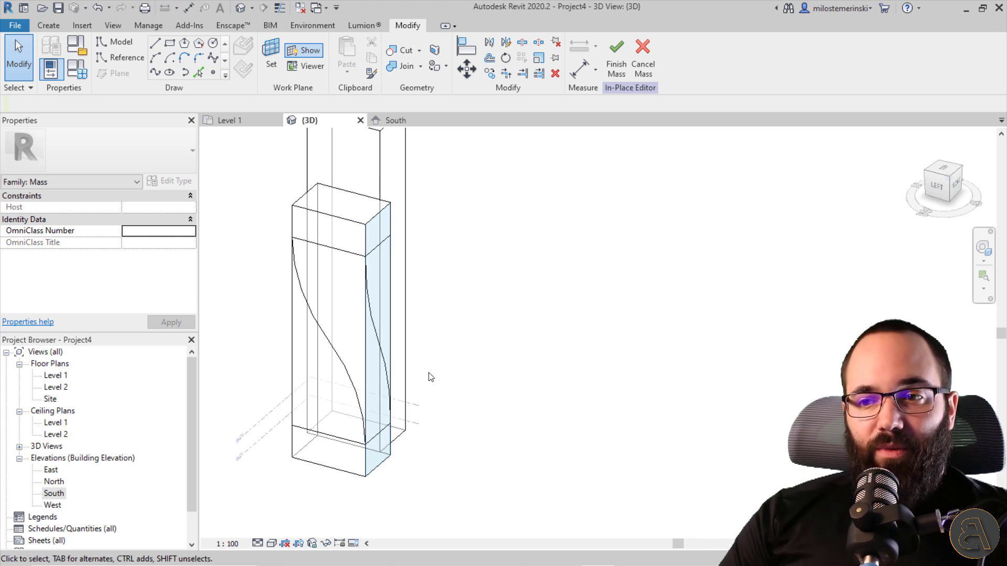
pyautogui.keyDown('shift'); pyautogui.moveTo(392, 425); pyautogui.dragTo(362, 417, button='middle'); pyautogui.keyUp('shift')
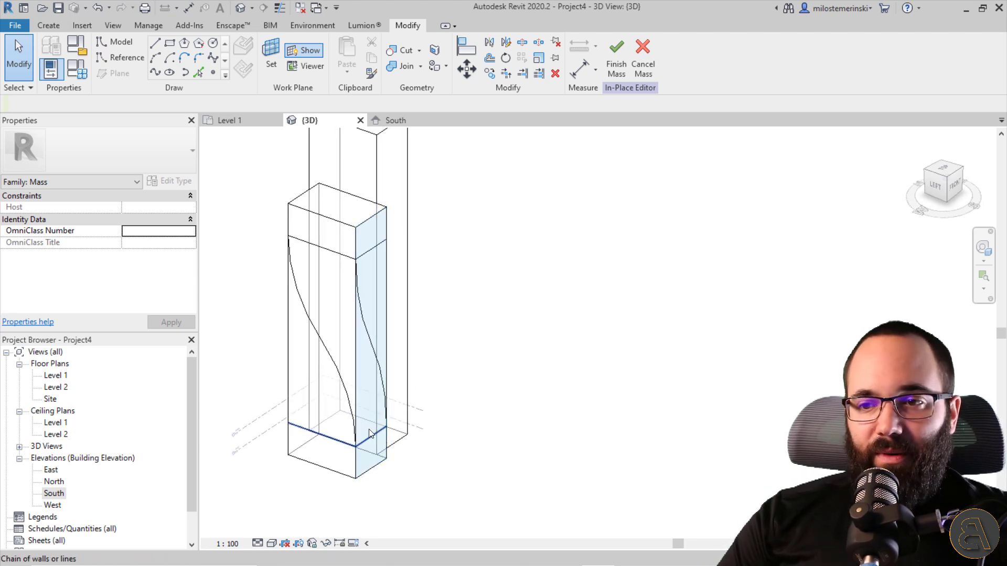
pyautogui.scroll(3, 358, 411)
pyautogui.scroll(-2, 332, 362)
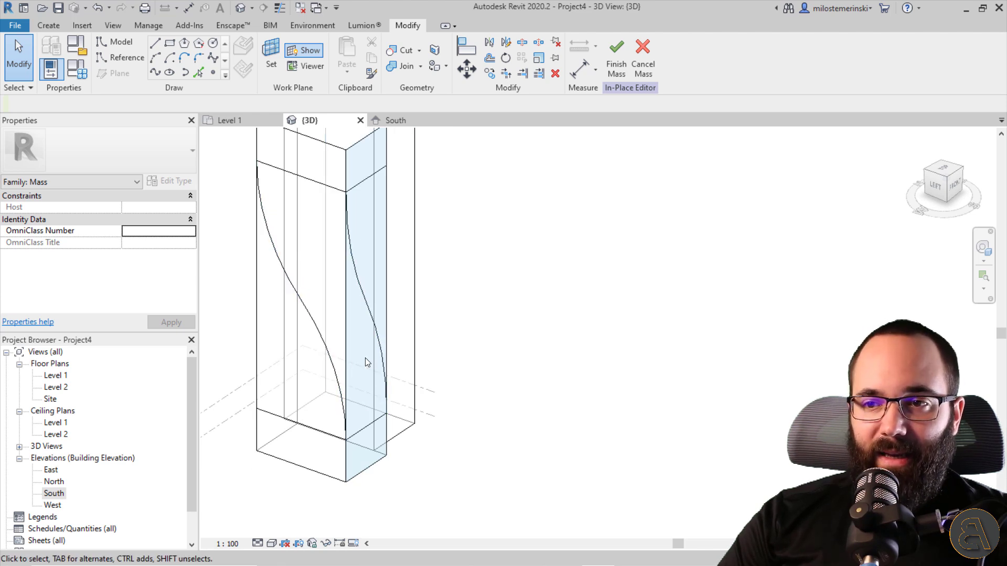
pyautogui.moveTo(344, 363)
pyautogui.keyDown('shift'); pyautogui.mouseDown(button='middle')
pyautogui.moveTo(345, 376)
pyautogui.moveTo(337, 351)
pyautogui.mouseUp(button='middle'); pyautogui.keyUp('shift')
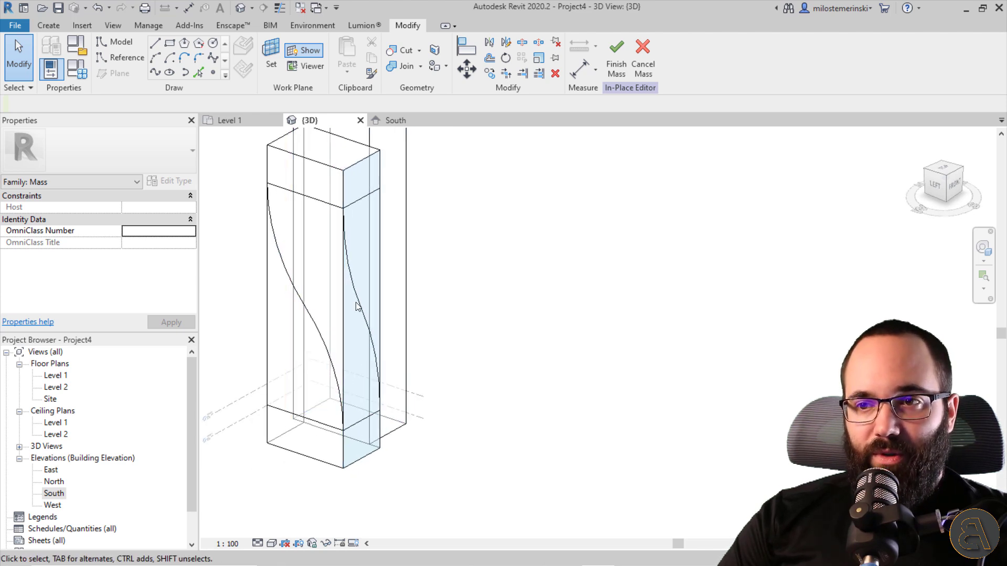
pyautogui.click(396, 121)
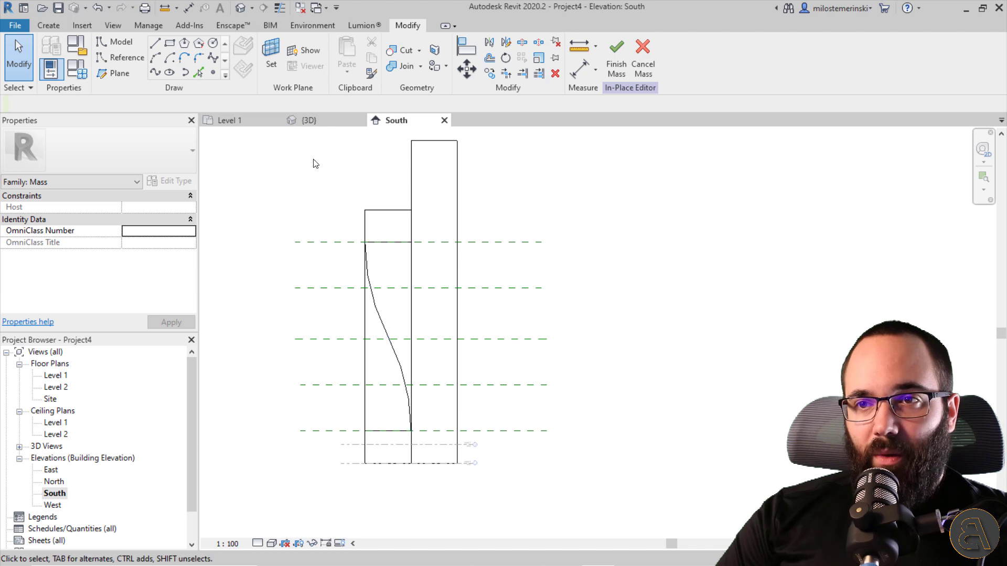
pyautogui.click(306, 121)
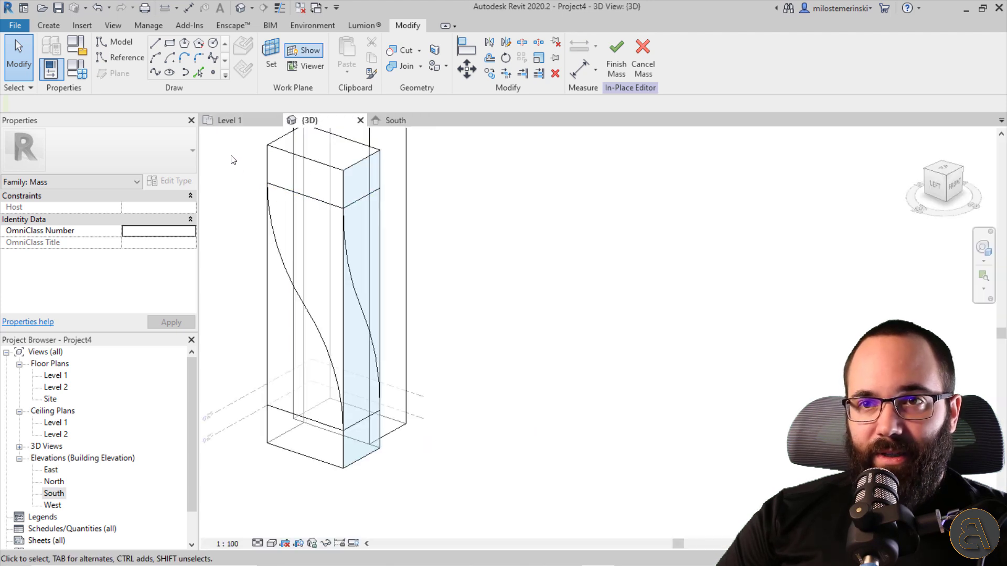
# - Set Reference Plane 3 as the work plane in the 3D view
pyautogui.click(264, 67)
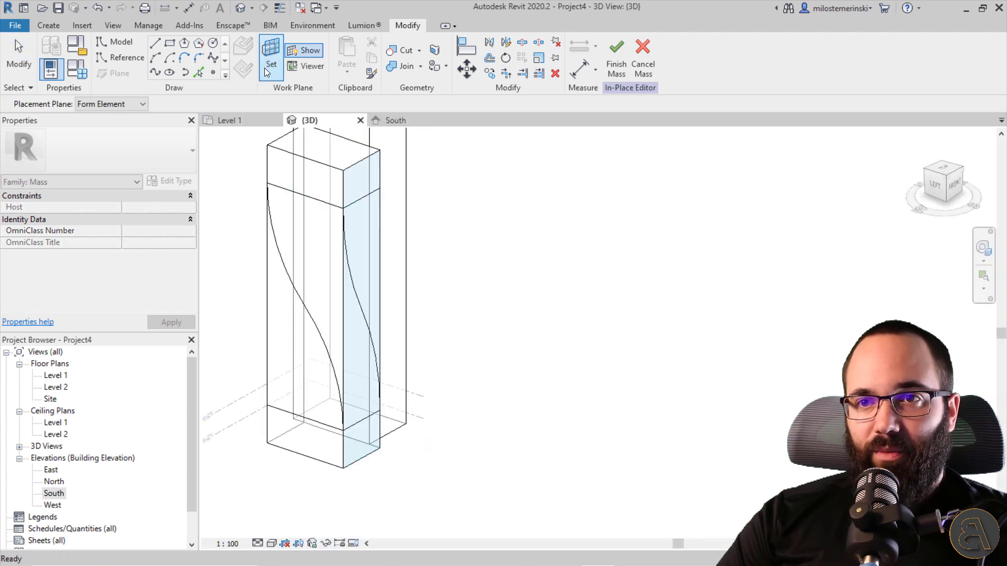
pyautogui.click(142, 103)
pyautogui.click(123, 159)
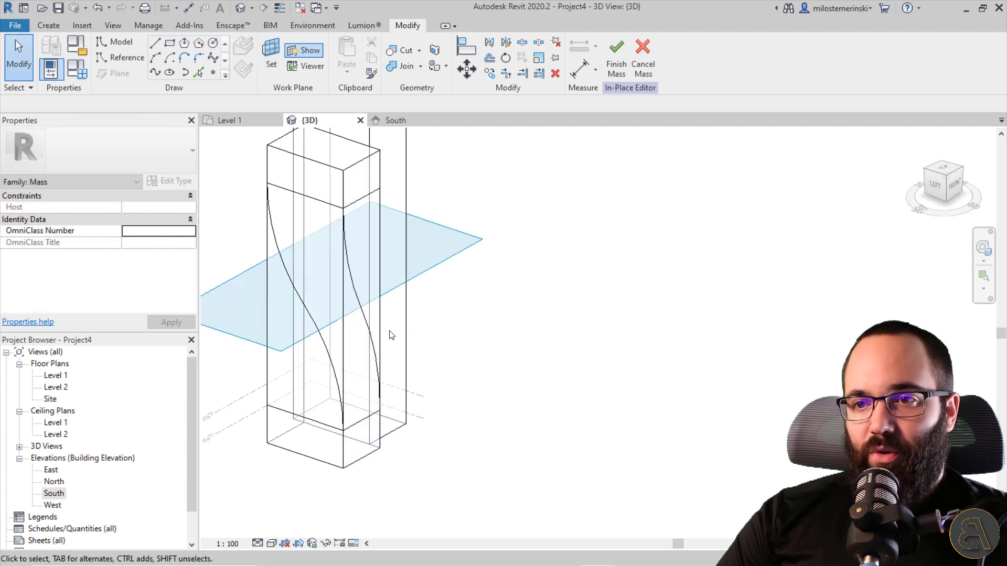
# - Try to connect the midpoints of the west and south S-curves with a straight line on Reference Plane 3
pyautogui.click(155, 46)
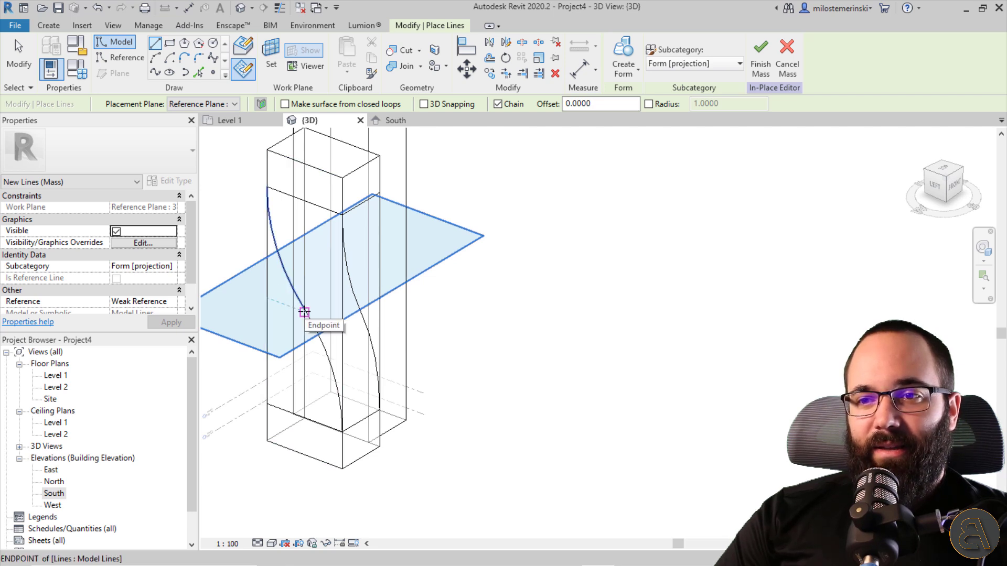
pyautogui.click(304, 312)
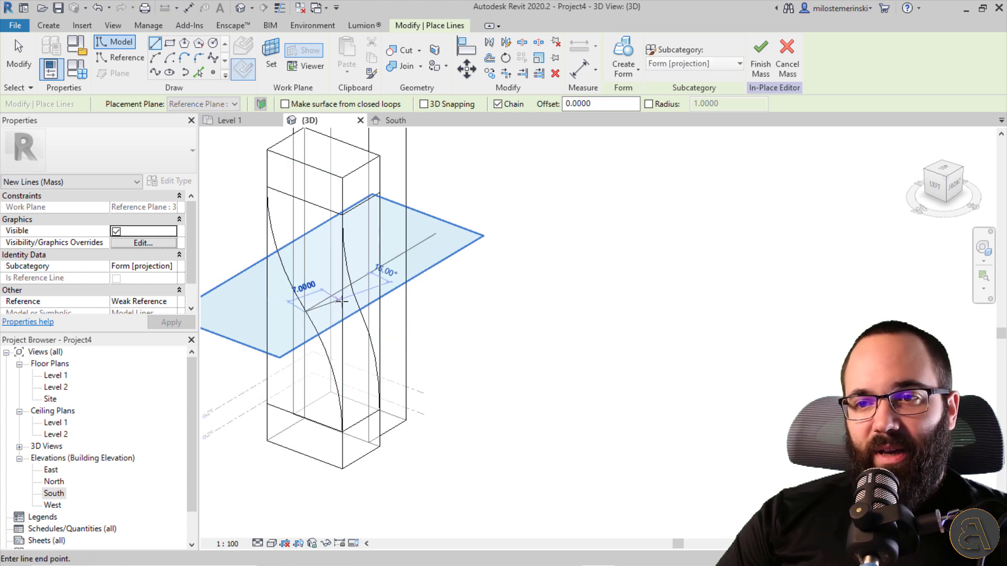
pyautogui.keyDown('shift'); pyautogui.moveTo(346, 315); pyautogui.dragTo(316, 326, button='middle'); pyautogui.keyUp('shift')
pyautogui.scroll(3, 318, 325)
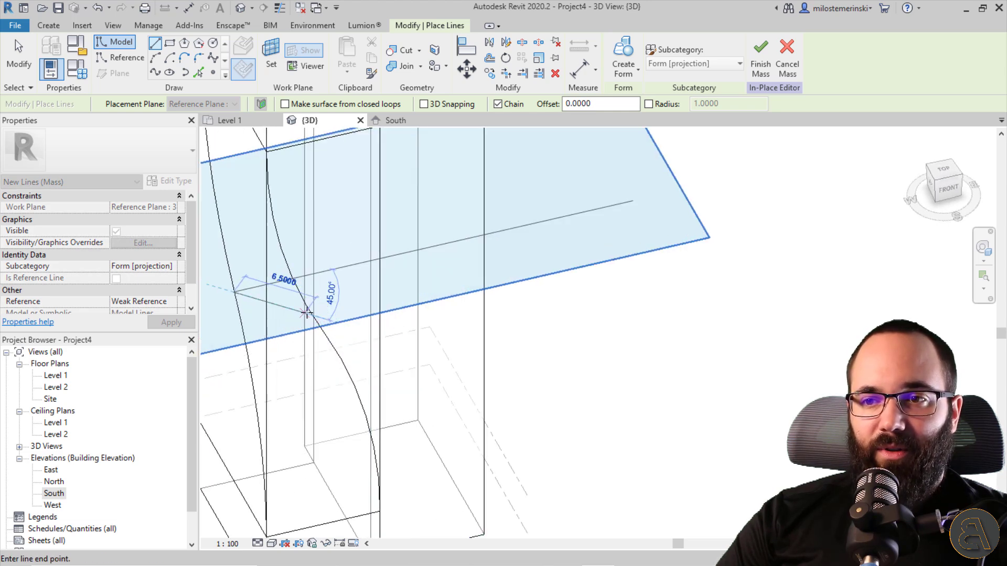
pyautogui.click(324, 336)
pyautogui.keyDown('shift'); pyautogui.moveTo(314, 314); pyautogui.dragTo(360, 360, button='middle'); pyautogui.keyUp('shift')
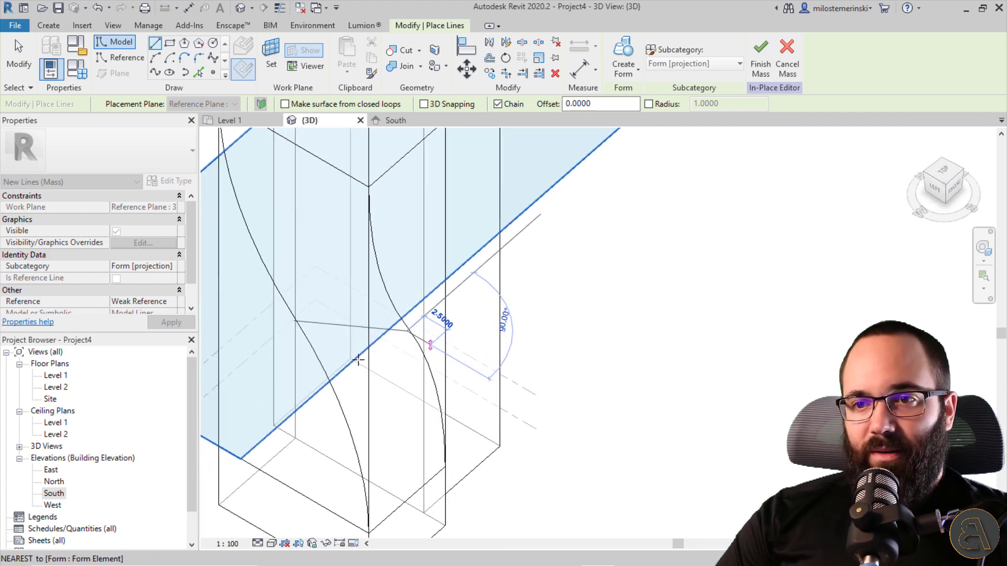
pyautogui.press('Escape')
pyautogui.scroll(3, 299, 327)
pyautogui.press('Escape')
pyautogui.press('Escape')
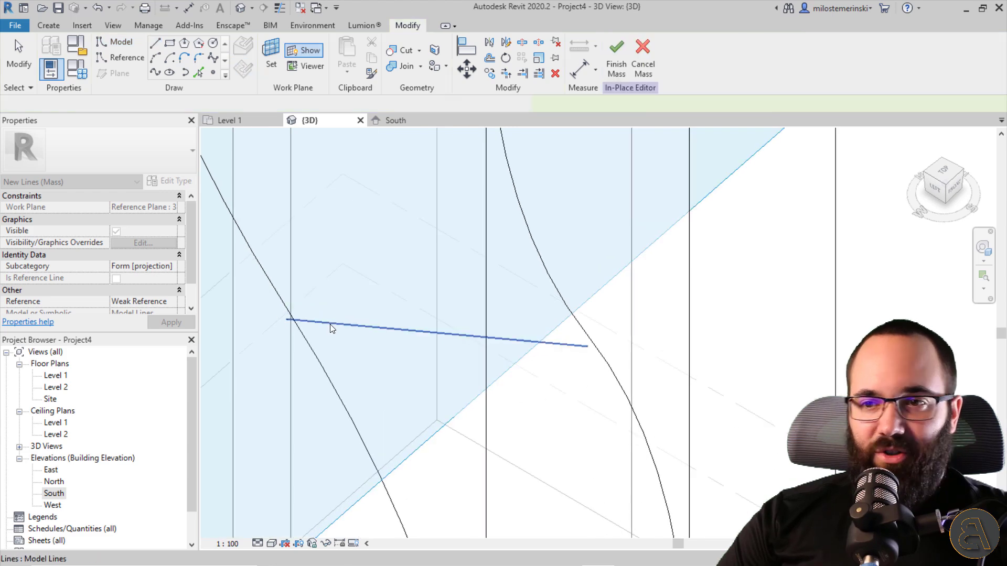
# - Delete the line connecting the two S-curve midpoints
pyautogui.click(329, 324)
pyautogui.press('Delete')
pyautogui.scroll(-2, 381, 258)
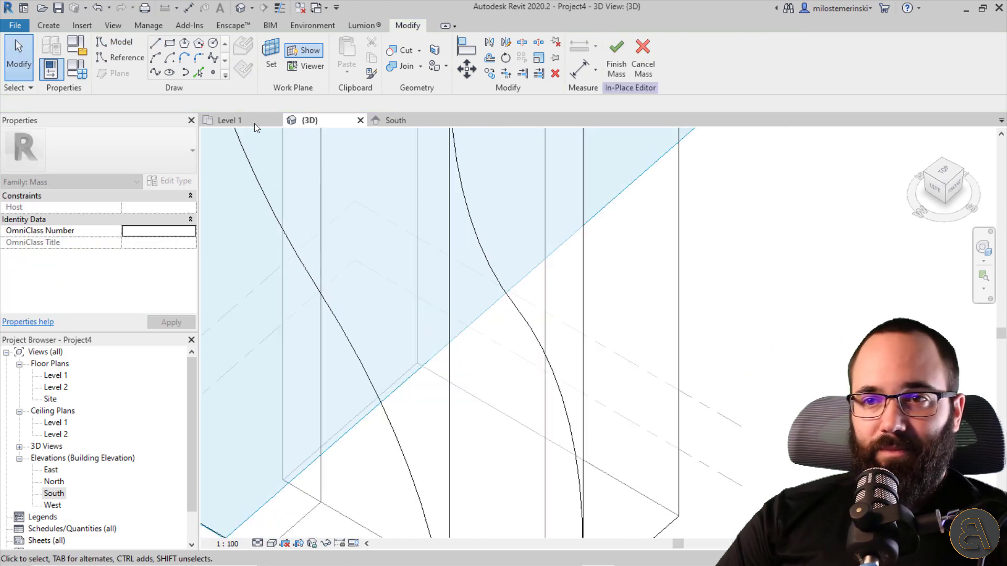
# - Draw a 16 m line across the shorter tower's west face on Reference Plane 3, from edge to edge
pyautogui.press('l')
pyautogui.press('i')
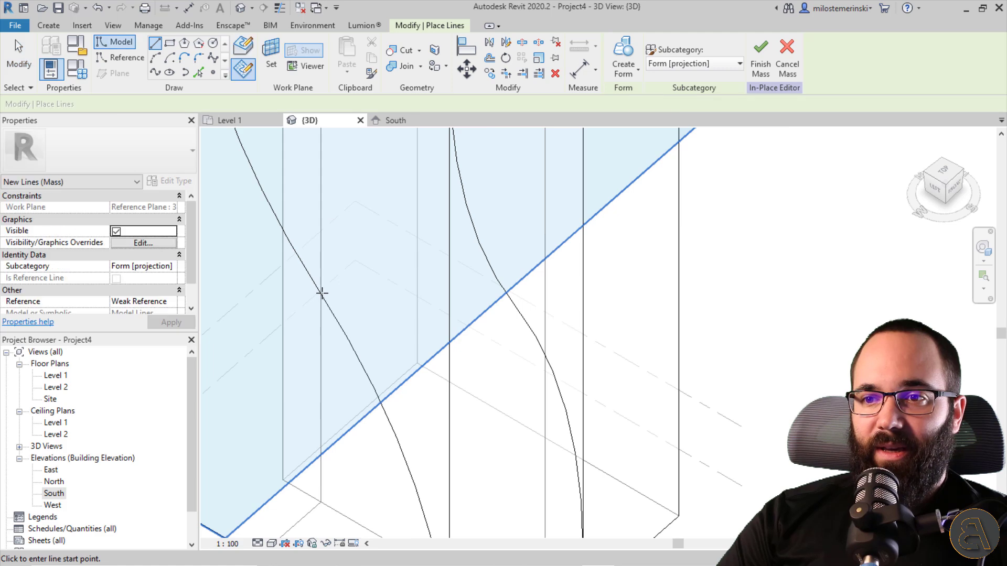
pyautogui.keyDown('shift'); pyautogui.moveTo(342, 299); pyautogui.dragTo(549, 269, button='middle'); pyautogui.keyUp('shift')
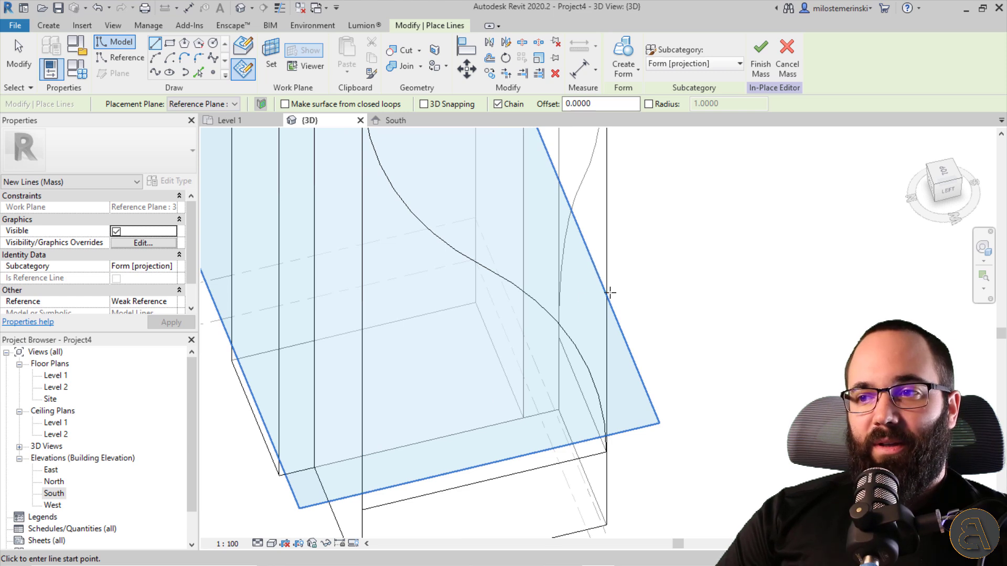
pyautogui.click(362, 302)
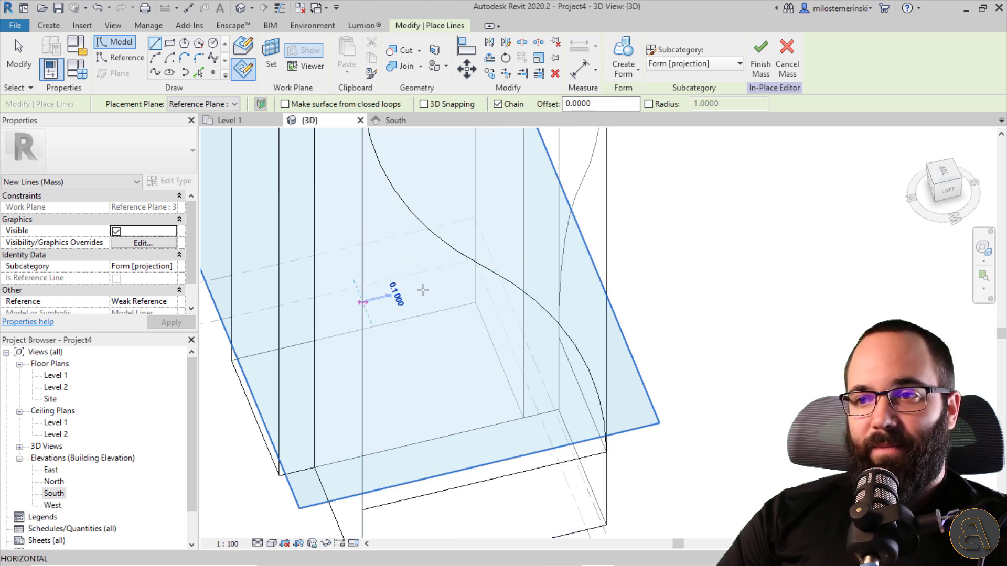
pyautogui.click(607, 243)
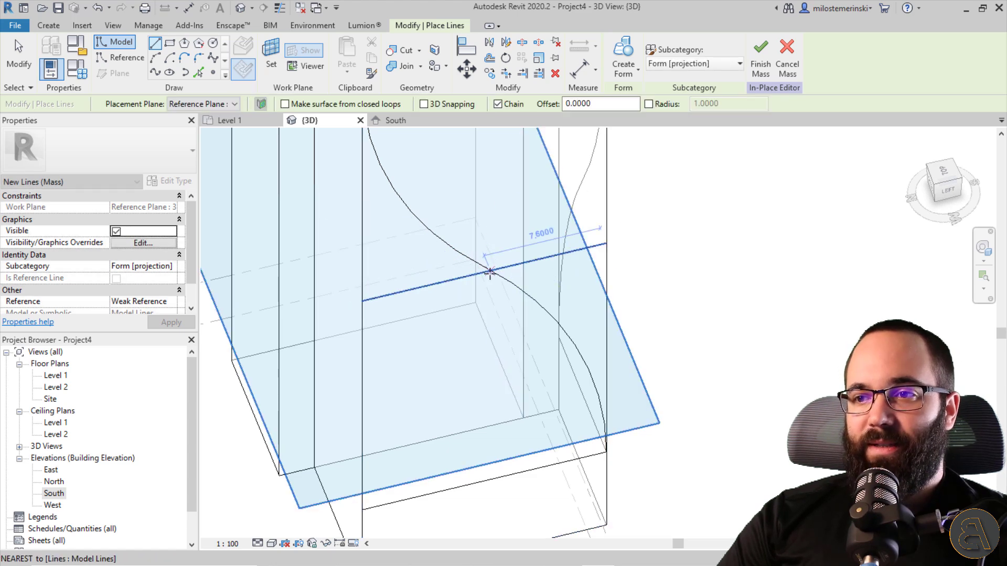
pyautogui.moveTo(484, 274)
pyautogui.keyDown('shift'); pyautogui.mouseDown(button='middle')
pyautogui.moveTo(499, 233)
pyautogui.moveTo(490, 102)
pyautogui.moveTo(505, 107)
pyautogui.moveTo(499, 101)
pyautogui.moveTo(413, 247)
pyautogui.moveTo(324, 308)
pyautogui.moveTo(249, 283)
pyautogui.mouseUp(button='middle'); pyautogui.keyUp('shift')
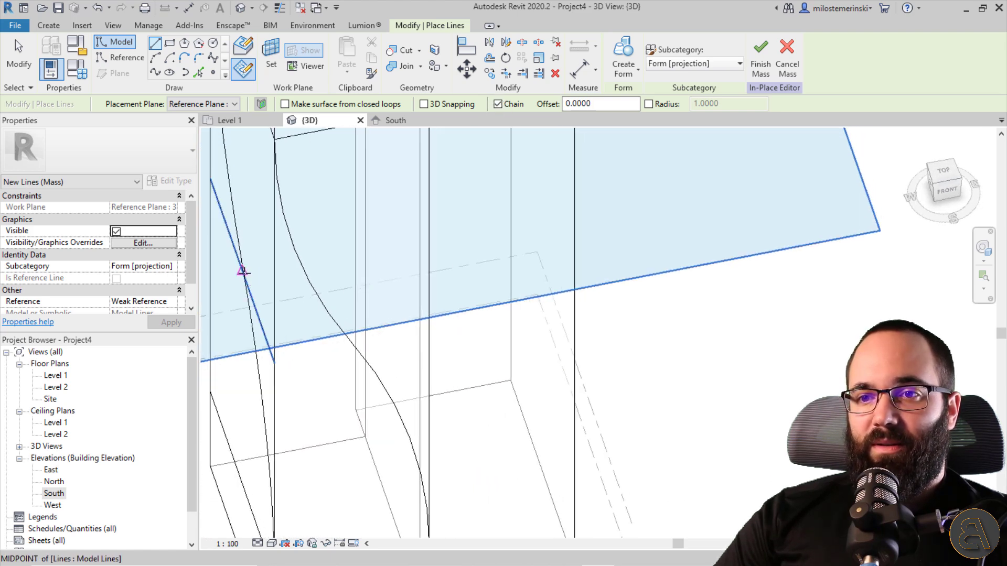
pyautogui.click(243, 271)
pyautogui.keyDown('shift'); pyautogui.moveTo(362, 326); pyautogui.dragTo(509, 283, button='middle'); pyautogui.keyUp('shift')
pyautogui.scroll(3, 407, 291)
pyautogui.moveTo(407, 290)
pyautogui.keyDown('shift'); pyautogui.mouseDown(button='middle')
pyautogui.moveTo(367, 283)
pyautogui.moveTo(396, 275)
pyautogui.mouseUp(button='middle'); pyautogui.keyUp('shift')
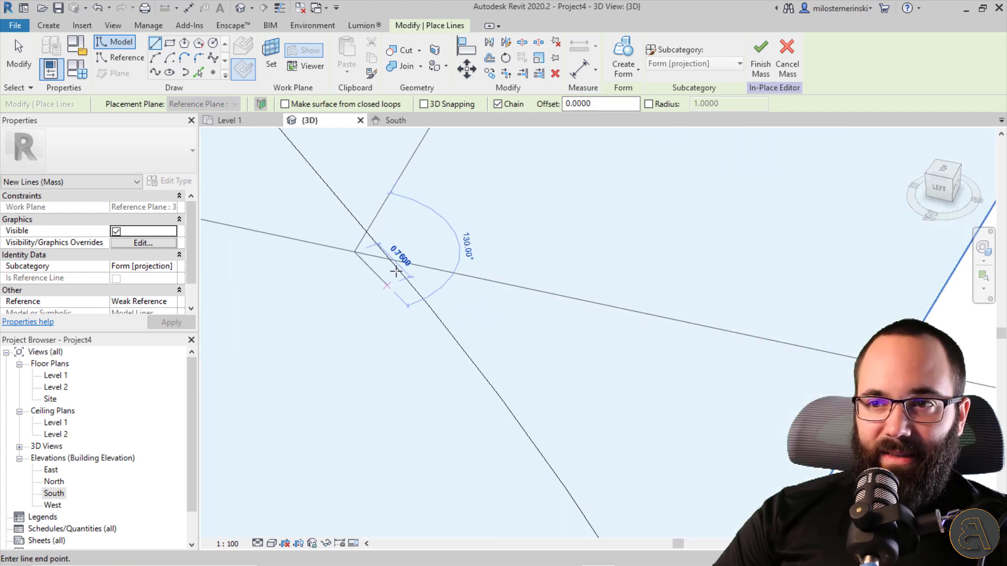
pyautogui.press('Escape')
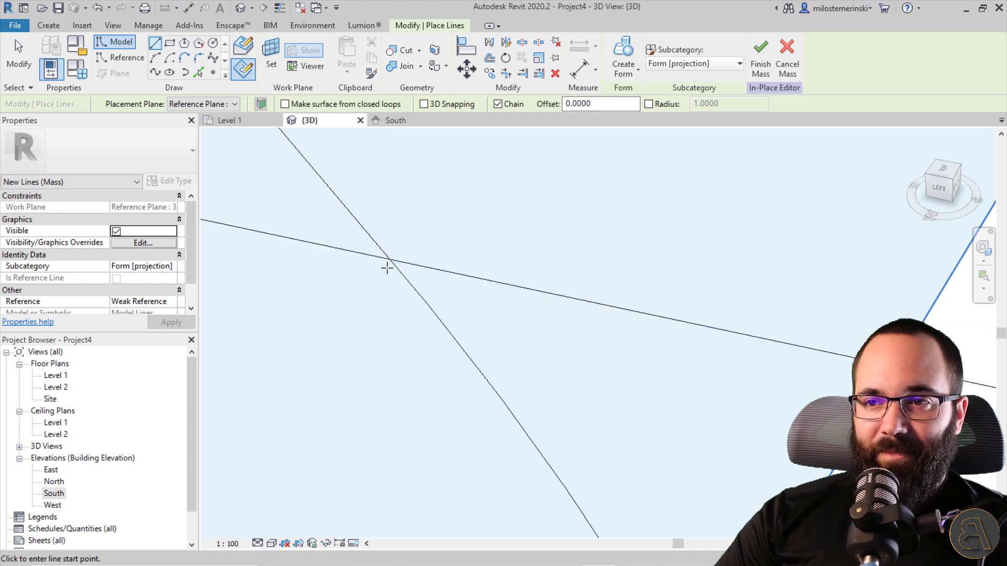
# - Draw a 2.1 m line on Reference Plane 3 inward from where the west S-curve crosses its horizontal line
pyautogui.click(391, 259)
pyautogui.keyDown('shift'); pyautogui.moveTo(391, 259); pyautogui.dragTo(409, 294, button='middle'); pyautogui.keyUp('shift')
pyautogui.scroll(6, 429, 295)
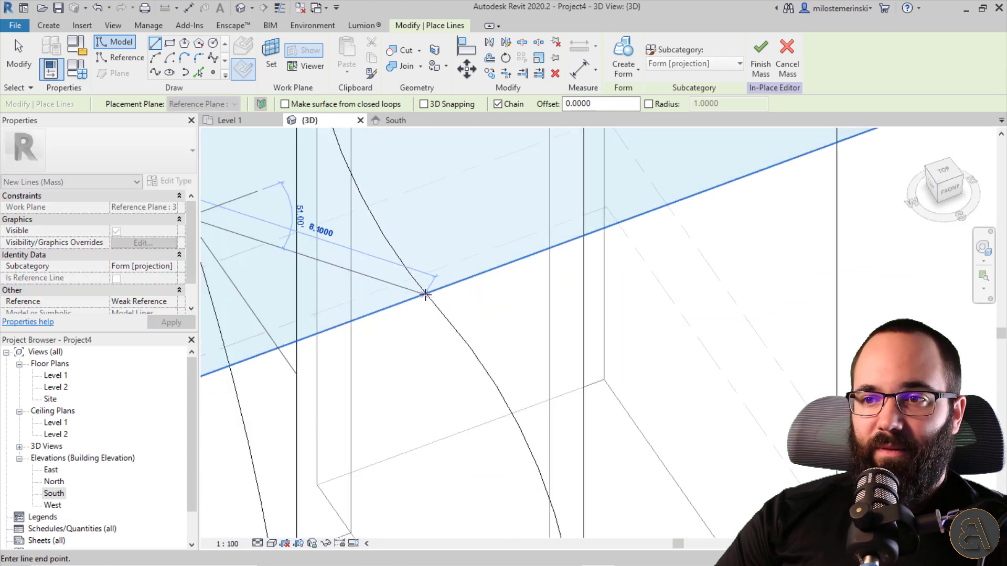
pyautogui.scroll(-6, 392, 323)
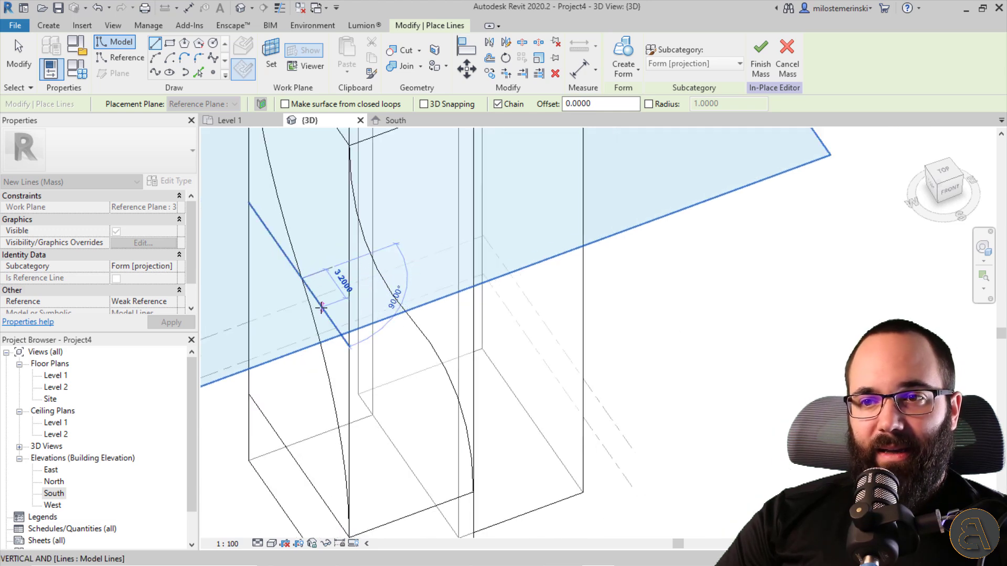
pyautogui.click(329, 269)
pyautogui.press('Escape')
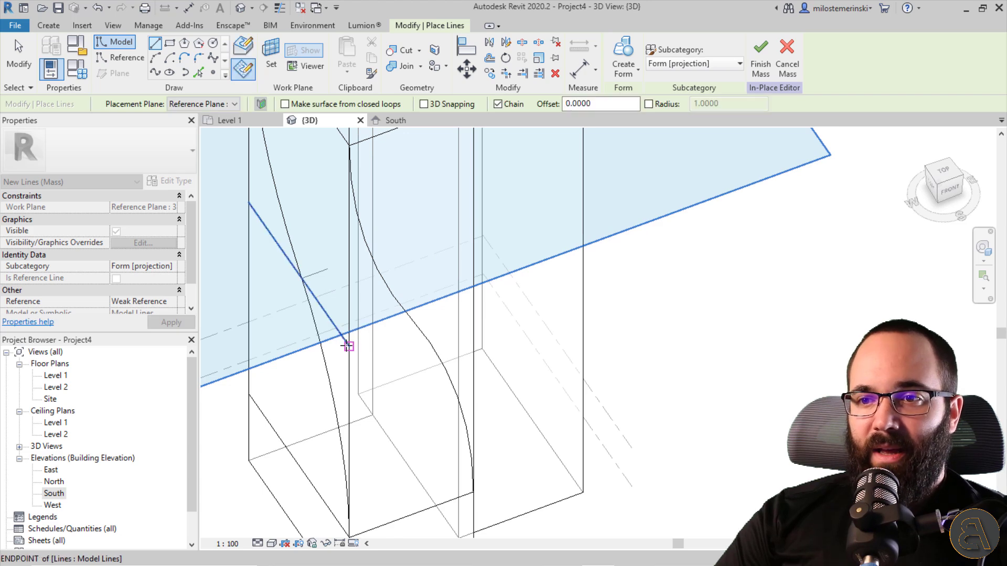
# - Draw a 10 m line across the shorter tower's south face on Reference Plane 3, from edge to edge
pyautogui.click(346, 342)
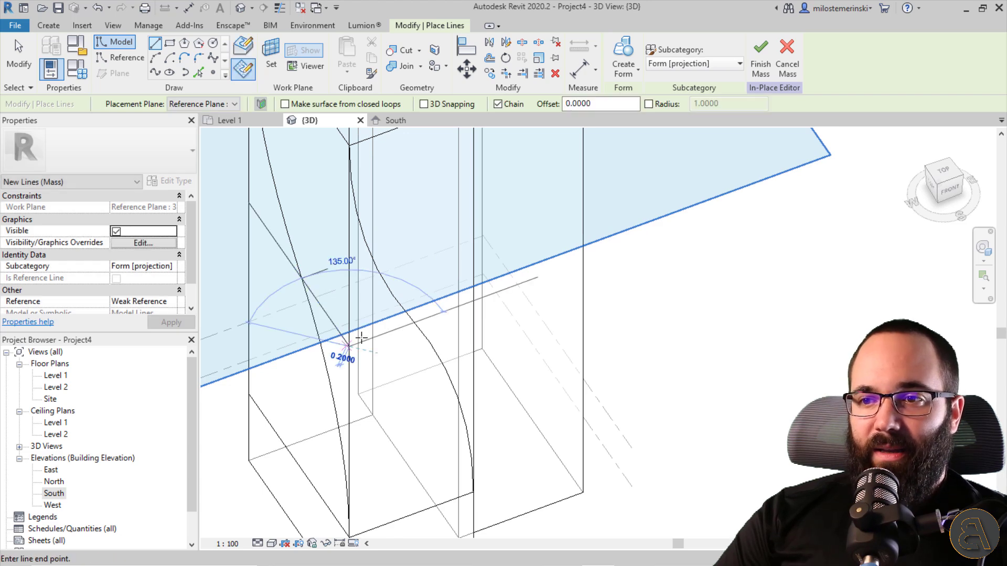
pyautogui.click(473, 302)
pyautogui.press('Escape')
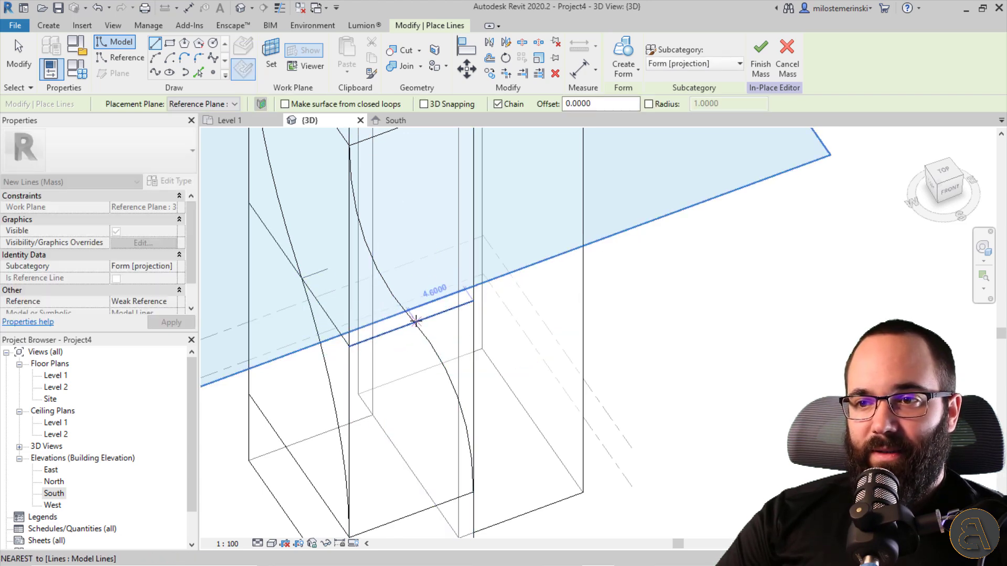
pyautogui.scroll(5, 410, 323)
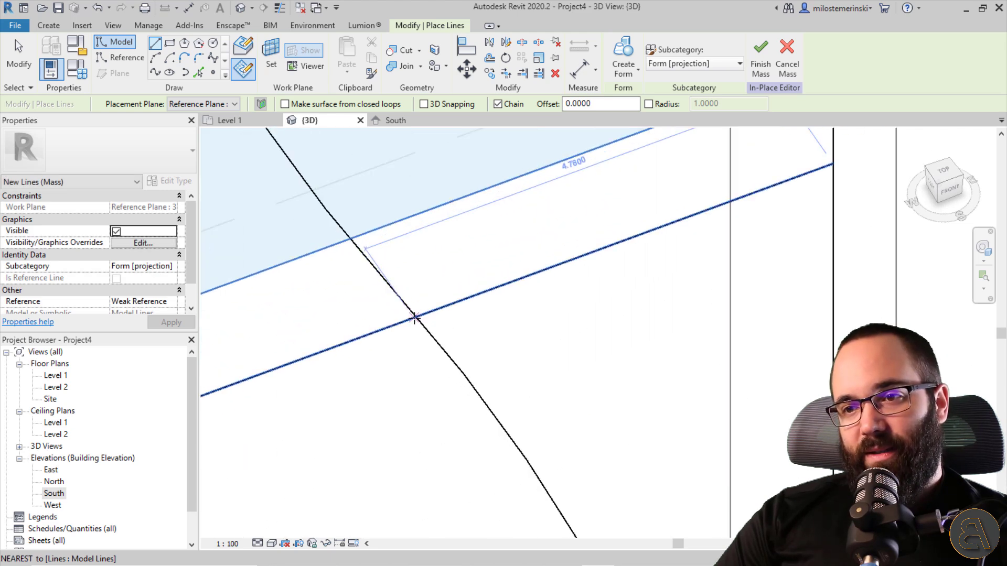
pyautogui.click(416, 318)
pyautogui.scroll(-5, 335, 249)
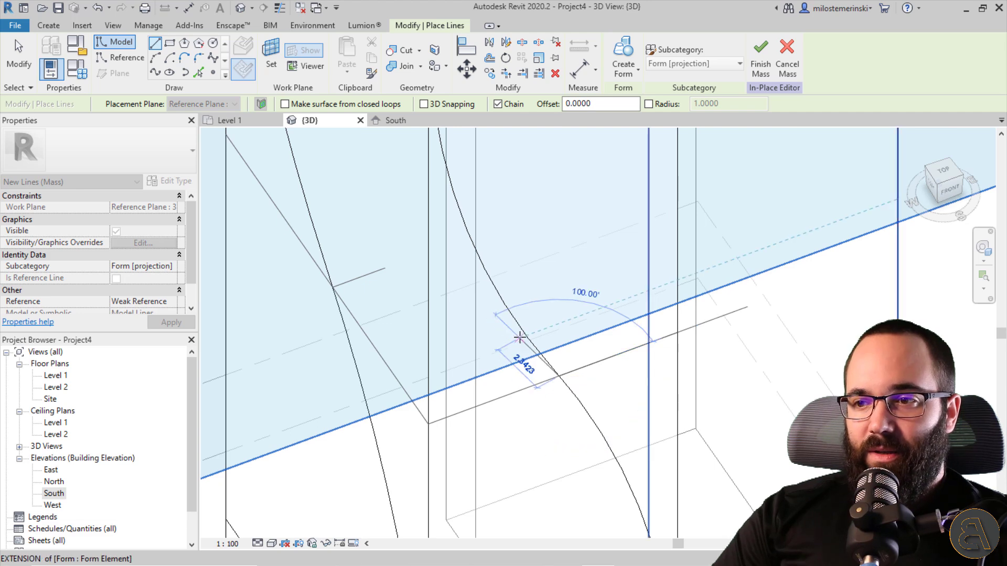
pyautogui.press('Escape')
pyautogui.press('Escape')
# - Delete the short stray line at the crossing of the west S-curve and the horizontal line
pyautogui.press('Tab')
pyautogui.keyDown('shift'); pyautogui.moveTo(359, 341); pyautogui.dragTo(538, 264, button='middle'); pyautogui.keyUp('shift')
pyautogui.scroll(3, 489, 315)
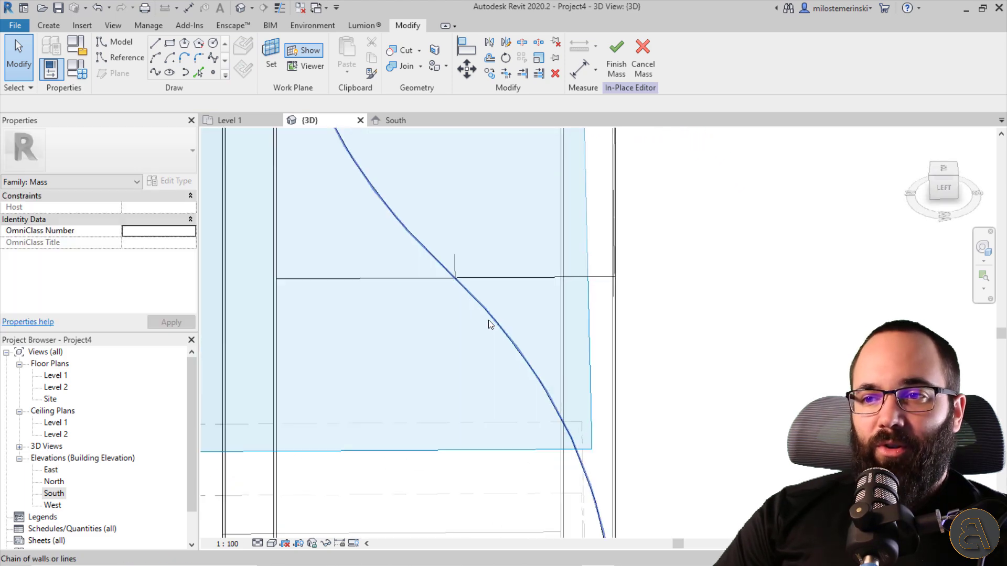
pyautogui.click(454, 267)
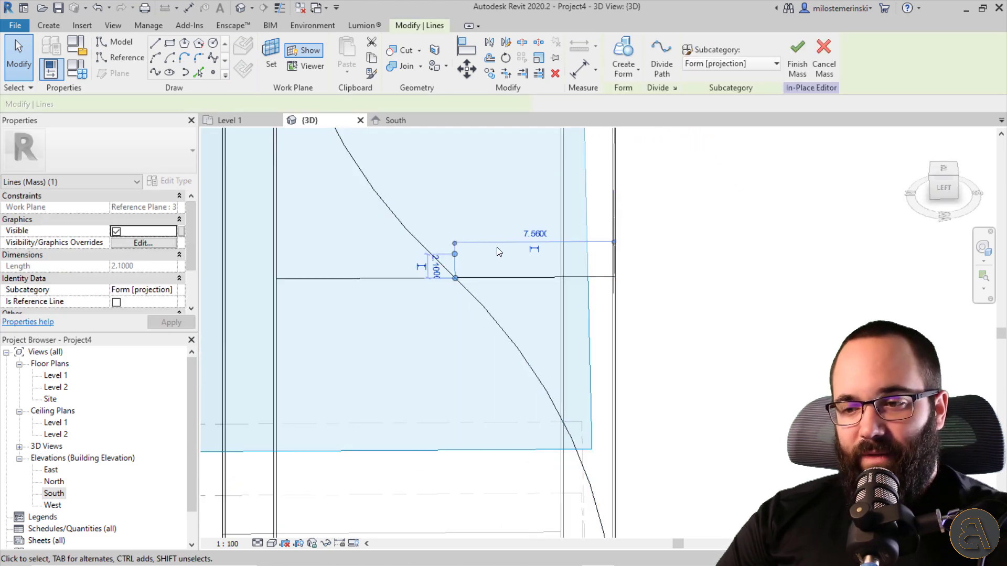
pyautogui.press('Delete')
pyautogui.press('Tab')
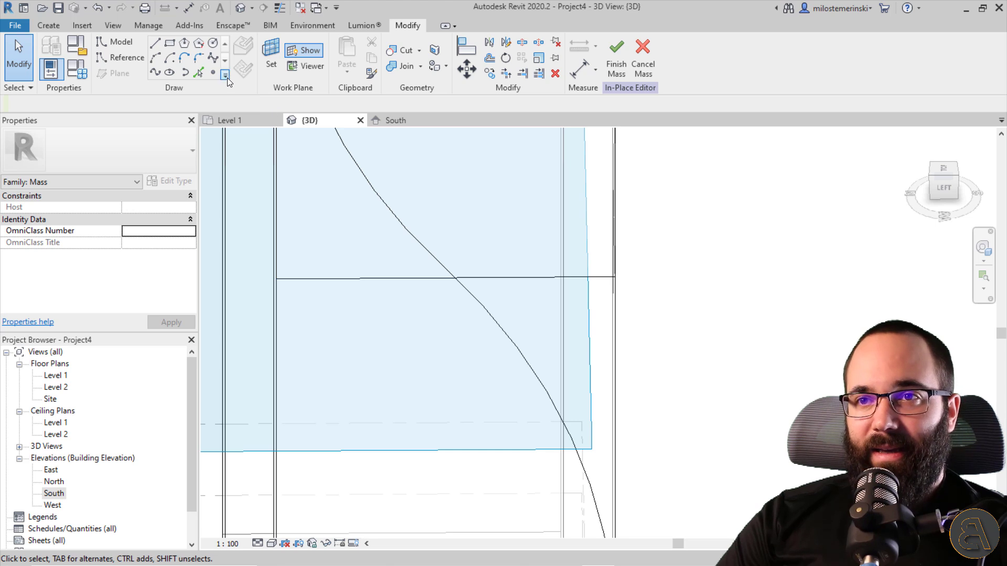
# - Trim the west and south S-curves to corners with their Reference Plane 3 lines, keeping the lower curve parts
pyautogui.scroll(-1, 442, 250)
pyautogui.press('Tab')
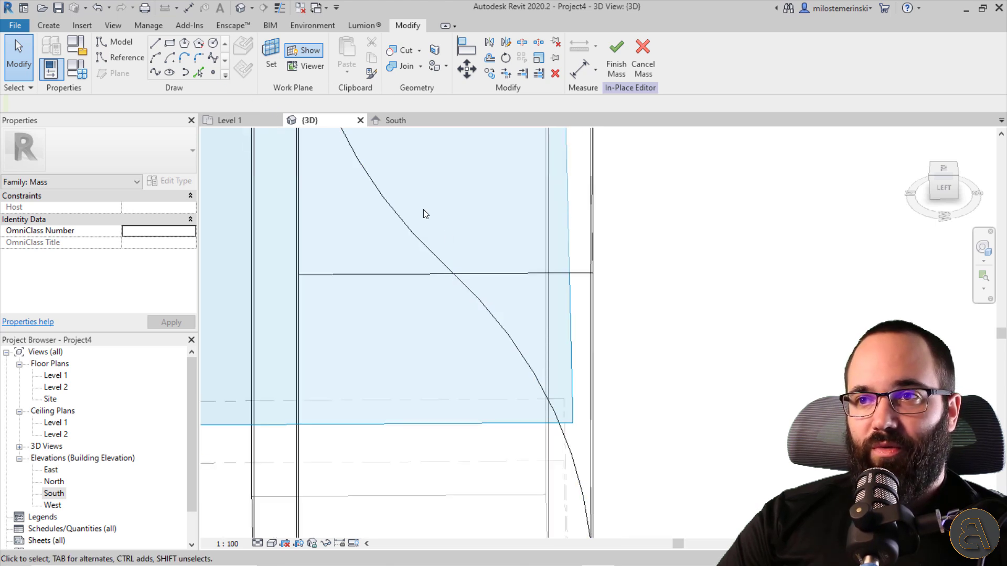
pyautogui.click(505, 74)
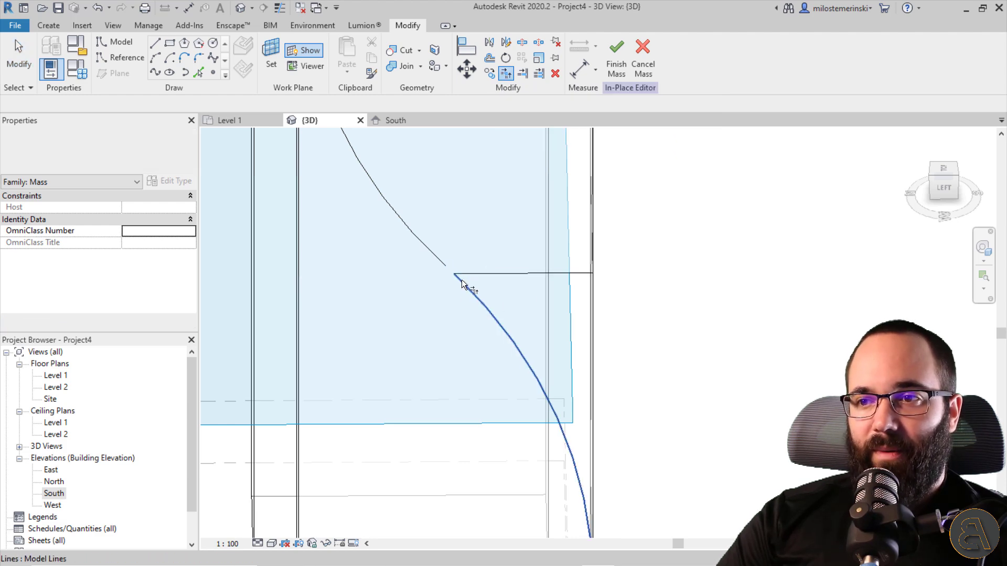
pyautogui.keyDown('shift'); pyautogui.moveTo(475, 283); pyautogui.dragTo(400, 303, button='middle'); pyautogui.keyUp('shift')
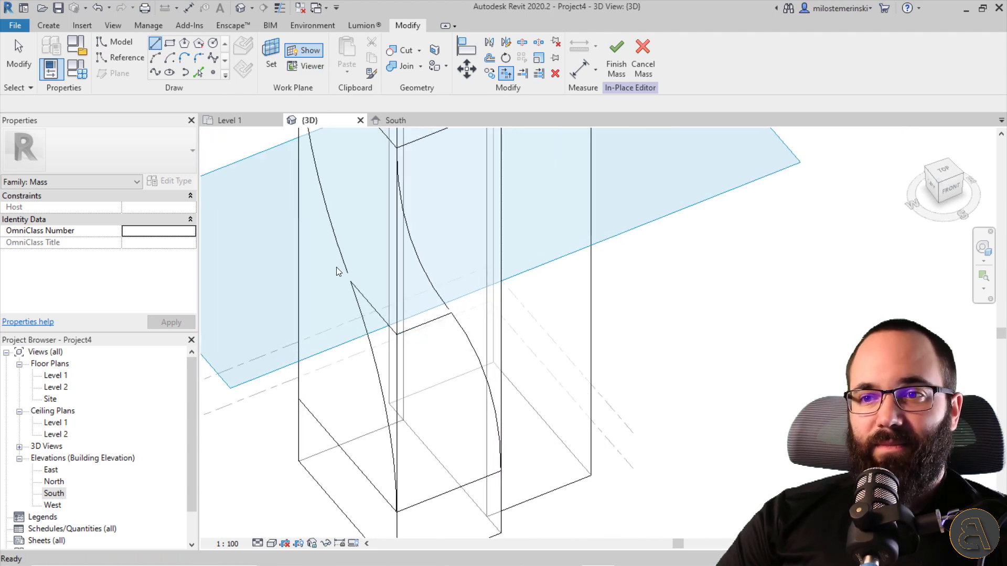
# - Draw a diagonal line about 9.2 m long on Reference Plane 3 between the trimmed corners of the west and south curves
pyautogui.press('l')
pyautogui.press('i')
pyautogui.click(350, 282)
pyautogui.click(449, 314)
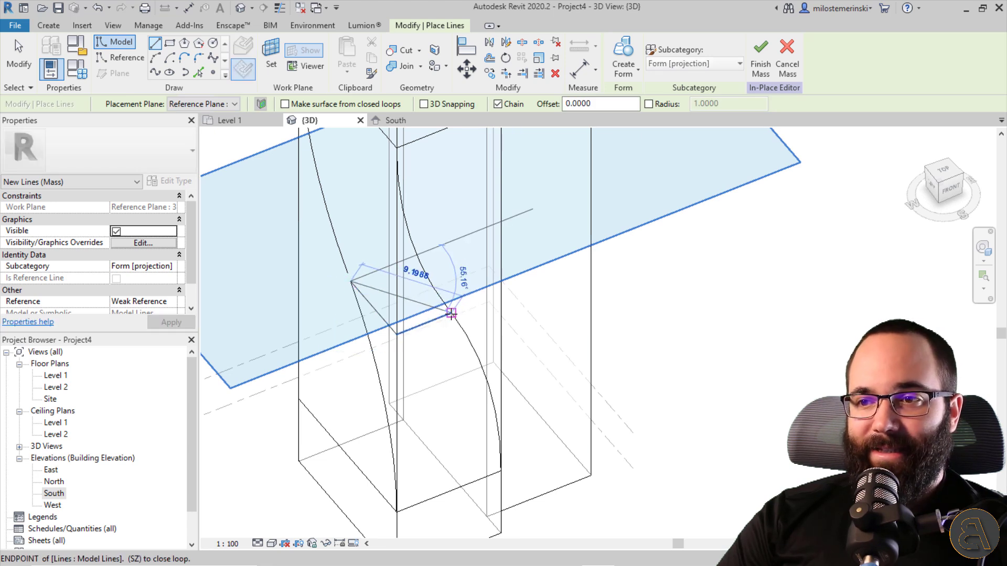
pyautogui.press('Escape')
pyautogui.press('Escape')
pyautogui.press('Tab')
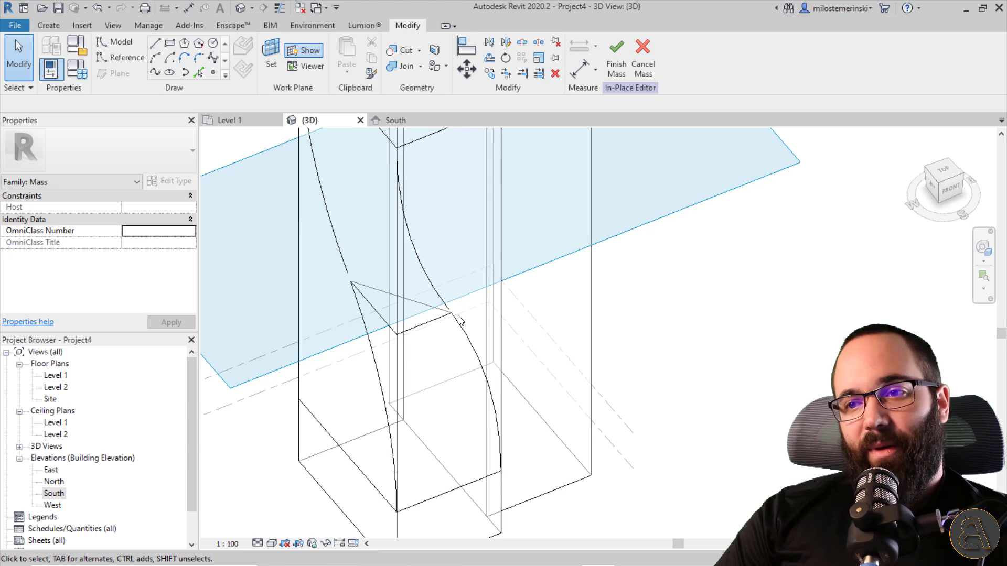
# - Set Reference Plane 4 as the work plane in the 3D view
pyautogui.keyDown('shift'); pyautogui.moveTo(385, 311); pyautogui.dragTo(434, 317, button='middle'); pyautogui.keyUp('shift')
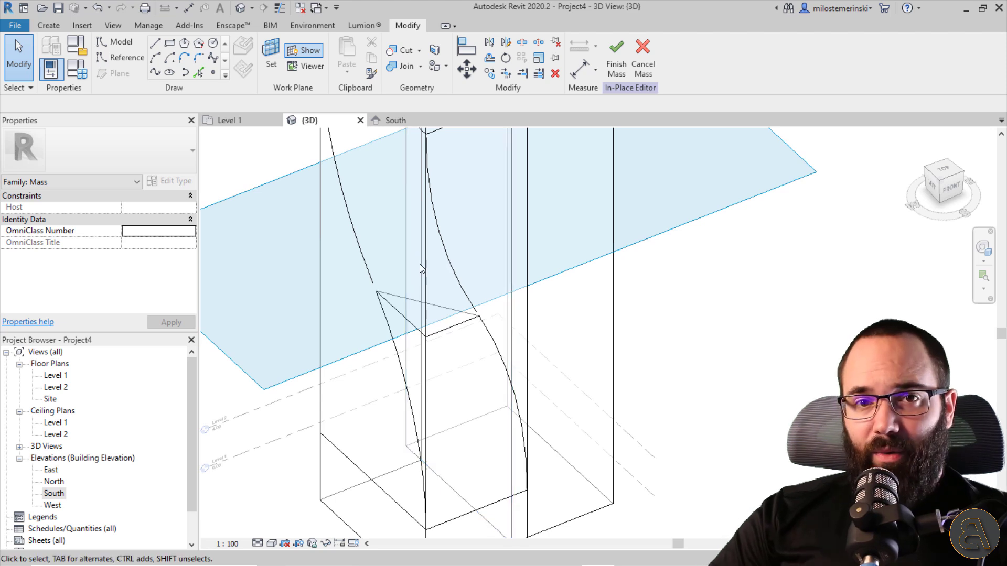
pyautogui.moveTo(361, 291); pyautogui.dragTo(371, 353, button='middle')
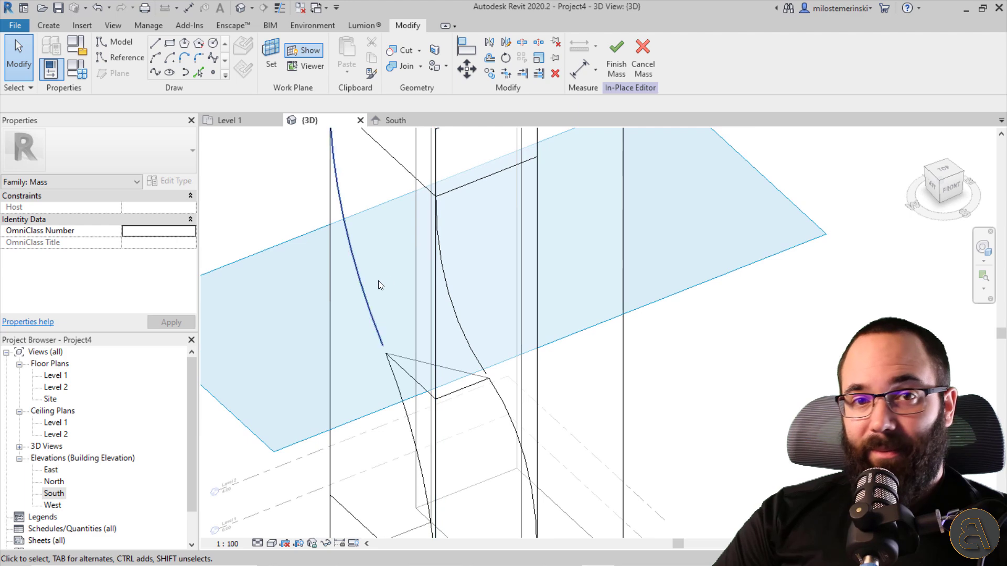
pyautogui.keyDown('shift'); pyautogui.moveTo(392, 300); pyautogui.dragTo(386, 265, button='middle'); pyautogui.keyUp('shift')
pyautogui.scroll(-1, 385, 265)
pyautogui.moveTo(405, 330); pyautogui.dragTo(388, 415, button='middle')
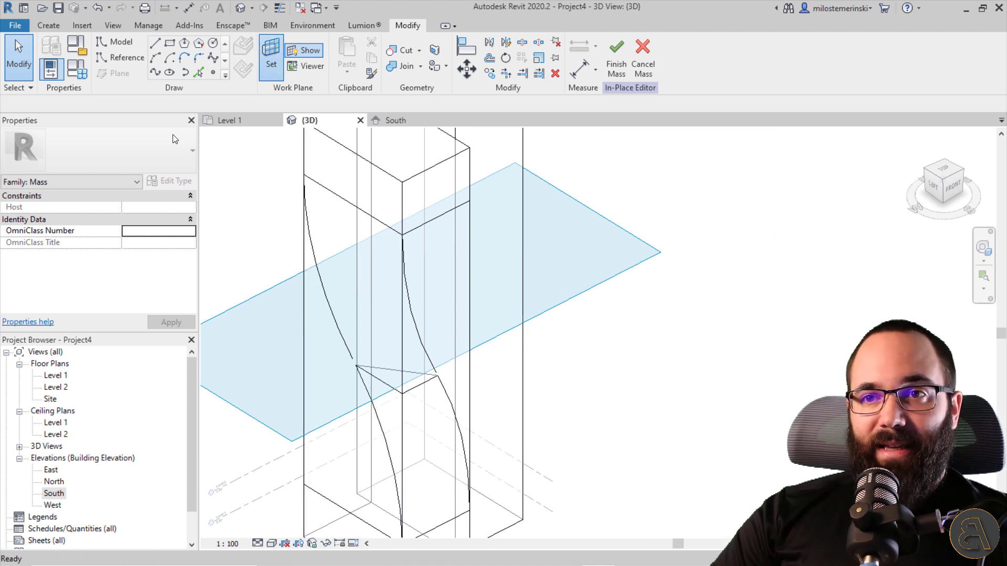
pyautogui.click(142, 103)
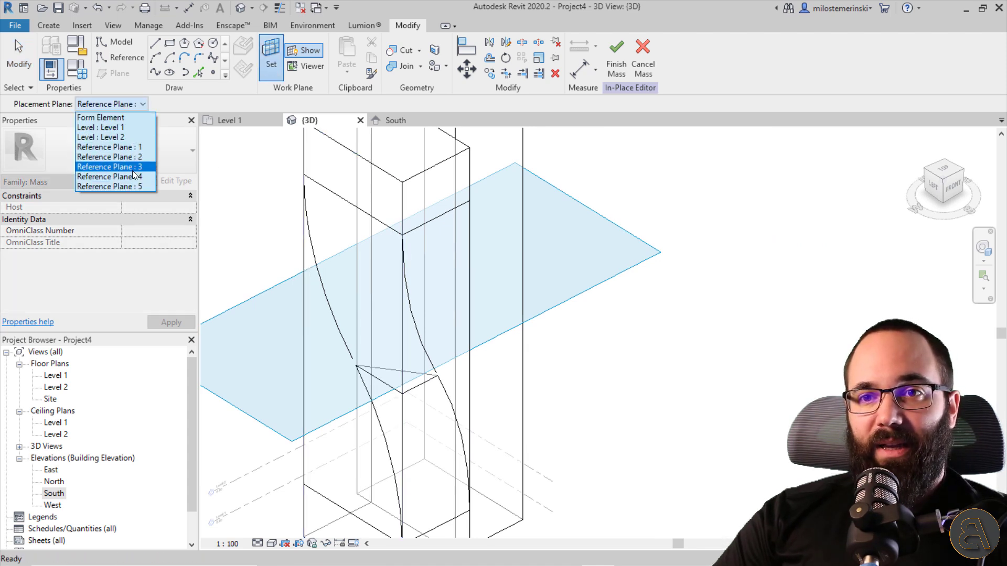
pyautogui.click(134, 176)
# - Draw a horizontal line across the shorter tower's west face on Reference Plane 4, from edge to edge
pyautogui.scroll(3, 272, 152)
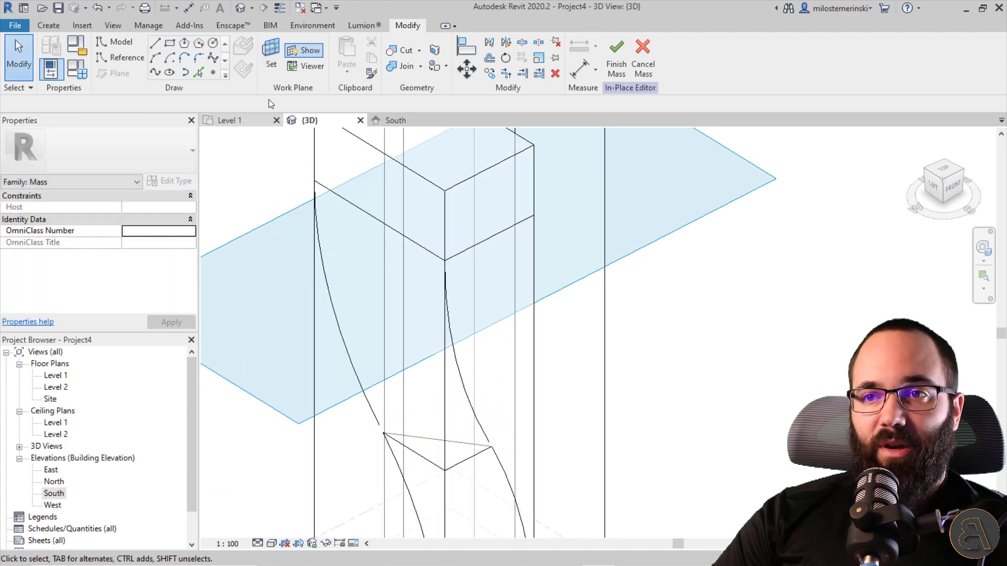
pyautogui.press('l')
pyautogui.press('i')
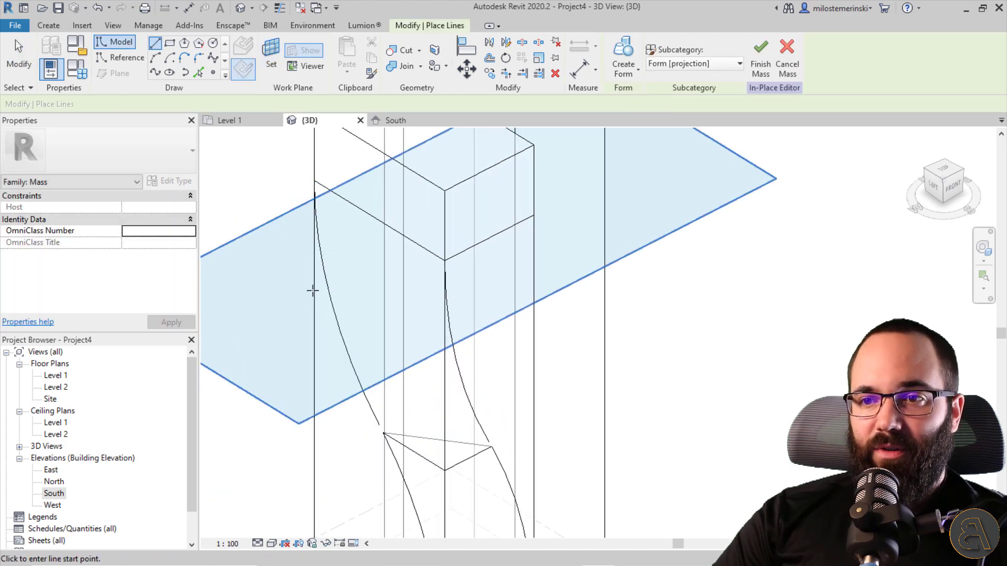
pyautogui.click(312, 278)
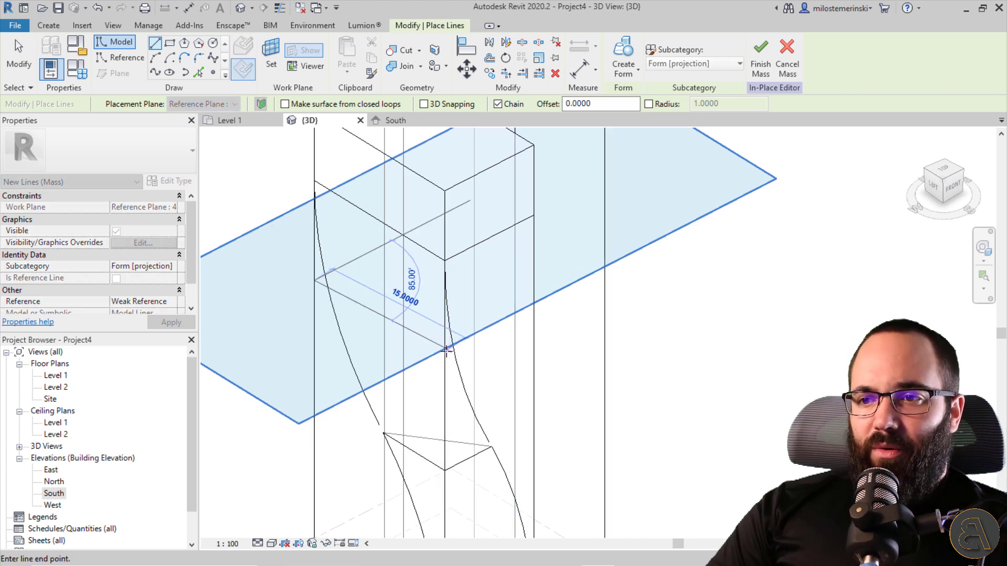
pyautogui.click(444, 360)
pyautogui.press('Escape')
# - Draw a 10 m line across the shorter tower's south face on Reference Plane 4, starting at the west line's end
pyautogui.keyDown('shift'); pyautogui.moveTo(384, 351); pyautogui.dragTo(367, 367, button='middle'); pyautogui.keyUp('shift')
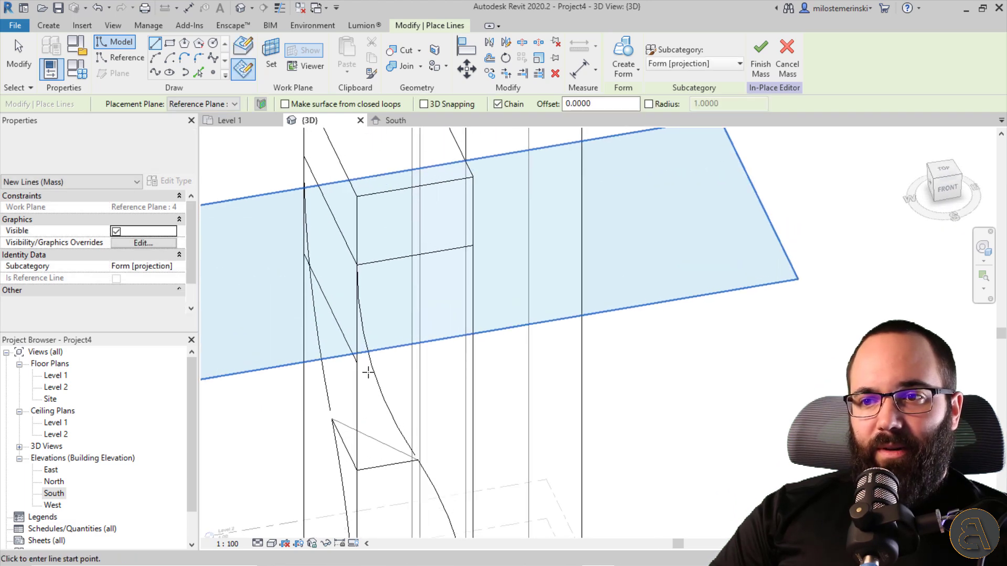
pyautogui.click(356, 361)
pyautogui.click(472, 344)
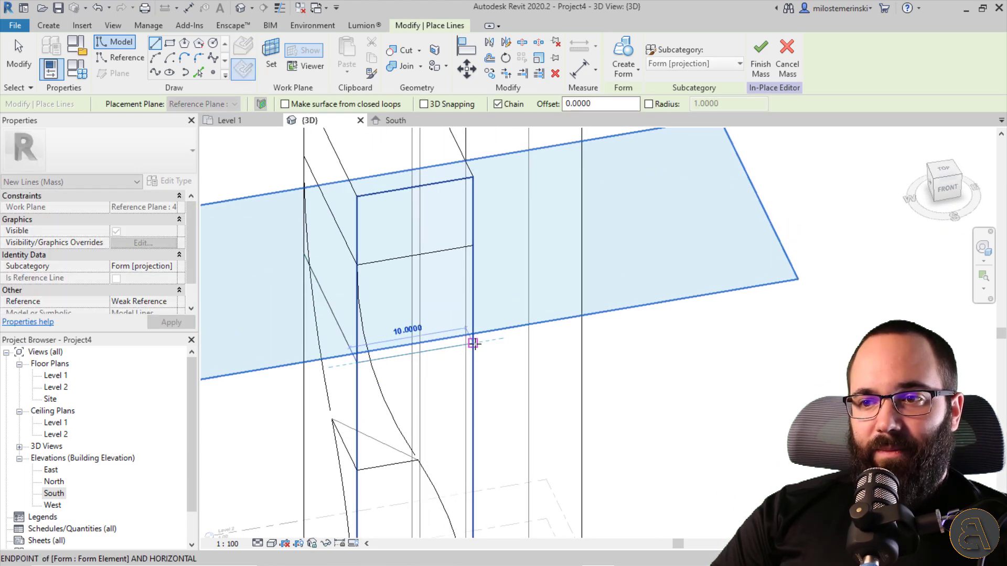
pyautogui.press('Escape')
pyautogui.press('Escape')
# - Trim the west and south curves to corners with their Reference Plane 4 lines, keeping the upper curve parts
pyautogui.keyDown('shift'); pyautogui.moveTo(282, 320); pyautogui.dragTo(345, 324, button='middle'); pyautogui.keyUp('shift')
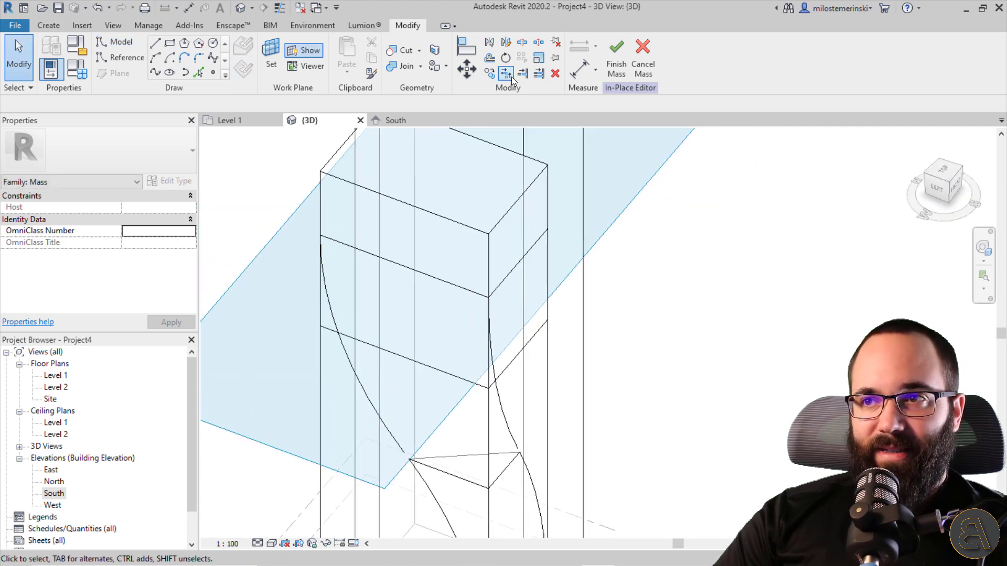
pyautogui.click(338, 326)
pyautogui.click(354, 339)
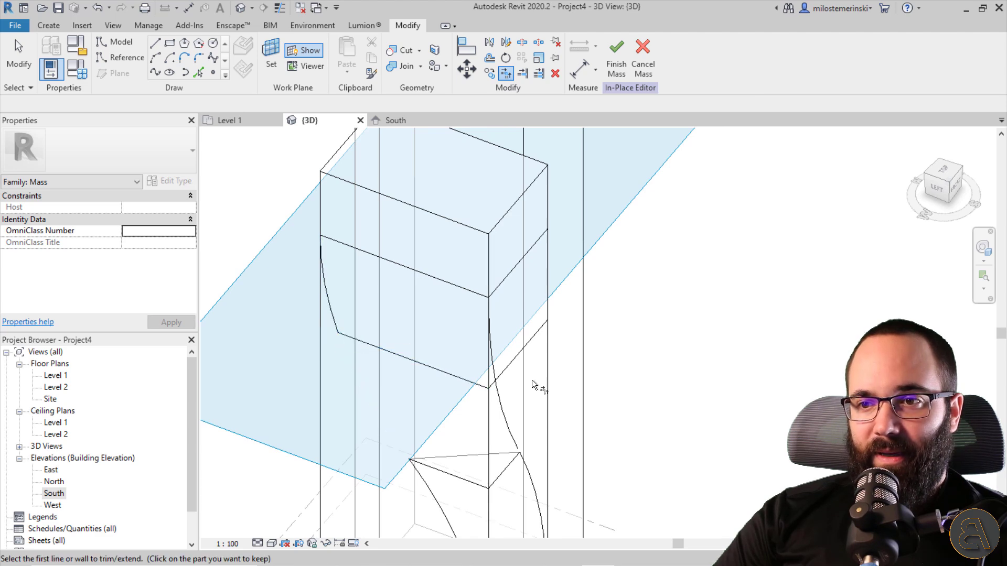
pyautogui.click(494, 377)
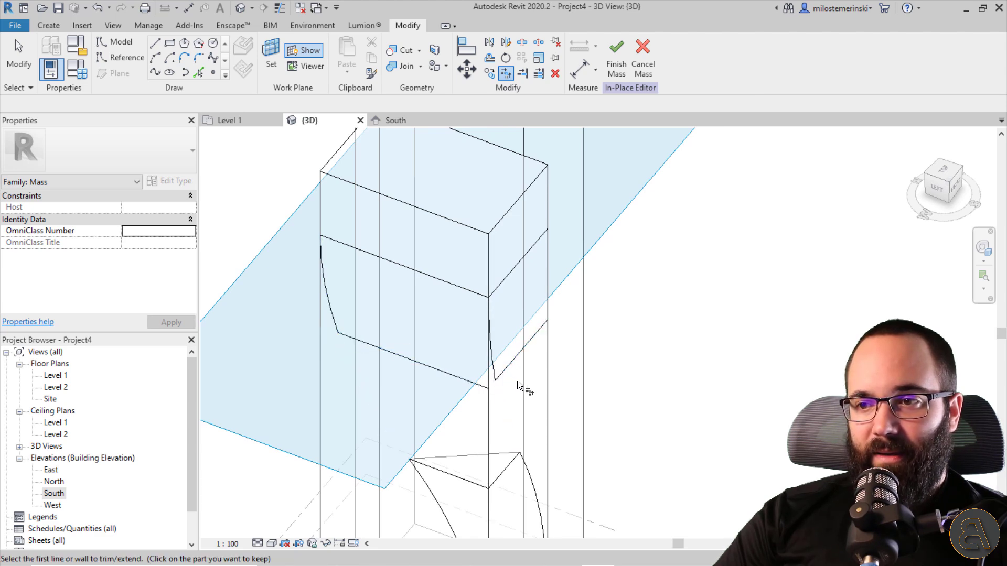
pyautogui.keyDown('shift'); pyautogui.moveTo(517, 382); pyautogui.dragTo(451, 362, button='middle'); pyautogui.keyUp('shift')
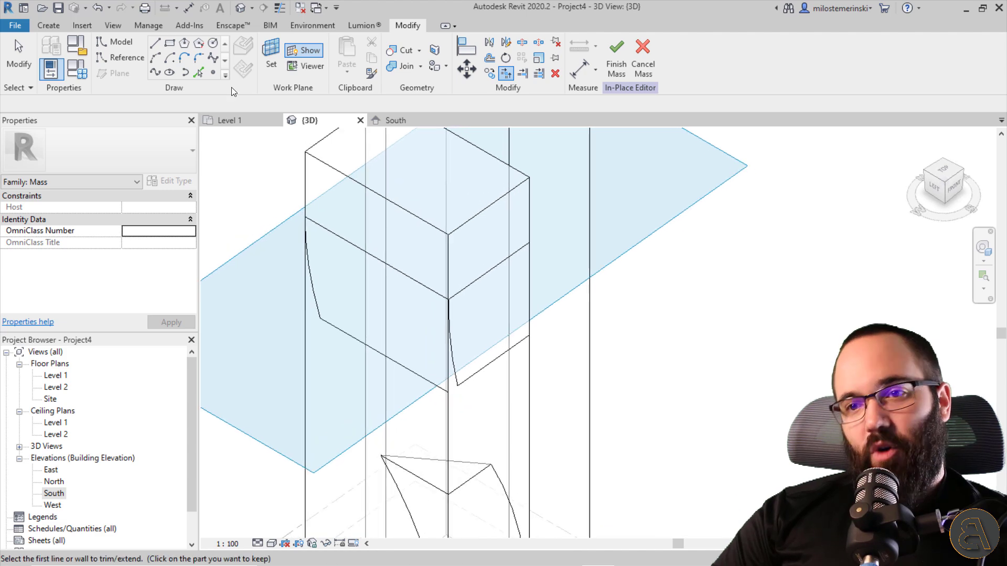
# - Draw a diagonal line on Reference Plane 4 between the trimmed corners of the west and south curves
pyautogui.press('l')
pyautogui.press('i')
pyautogui.click(320, 317)
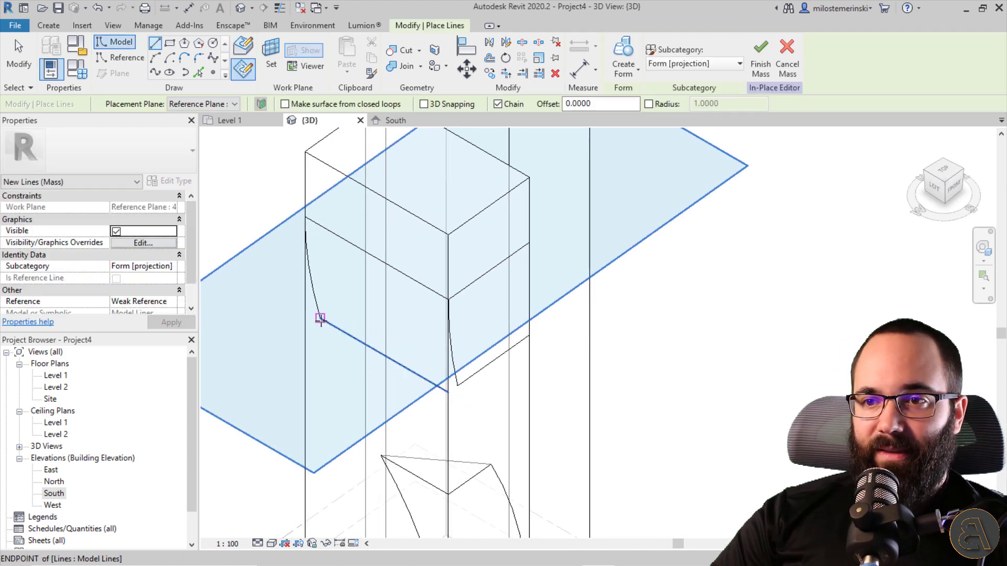
pyautogui.click(456, 383)
pyautogui.press('Escape')
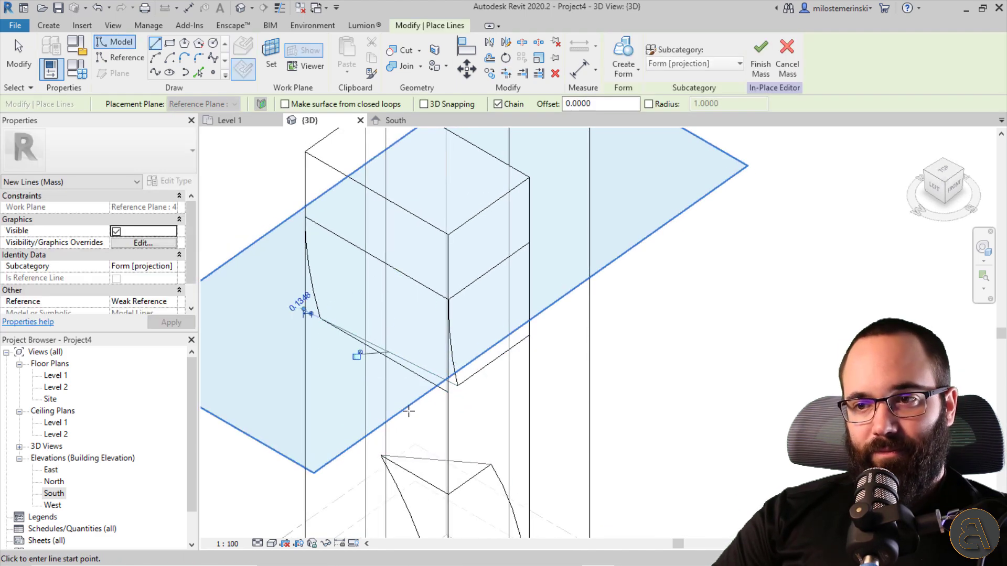
pyautogui.press('Escape')
pyautogui.click(421, 375)
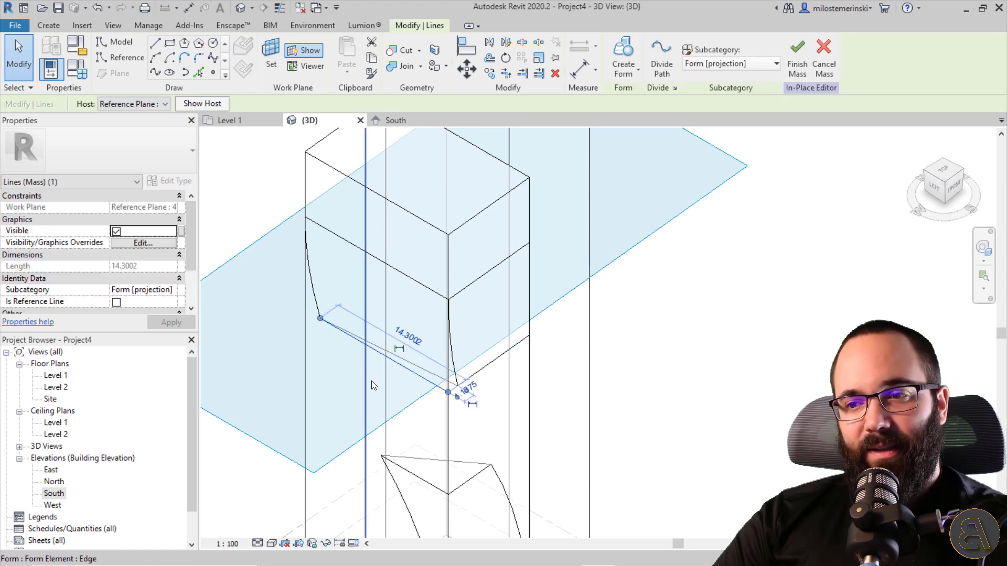
pyautogui.click(401, 395)
pyautogui.scroll(-2, 418, 331)
pyautogui.keyDown('shift'); pyautogui.moveTo(422, 401); pyautogui.dragTo(394, 375, button='middle'); pyautogui.keyUp('shift')
pyautogui.moveTo(371, 294); pyautogui.dragTo(341, 249, button='middle')
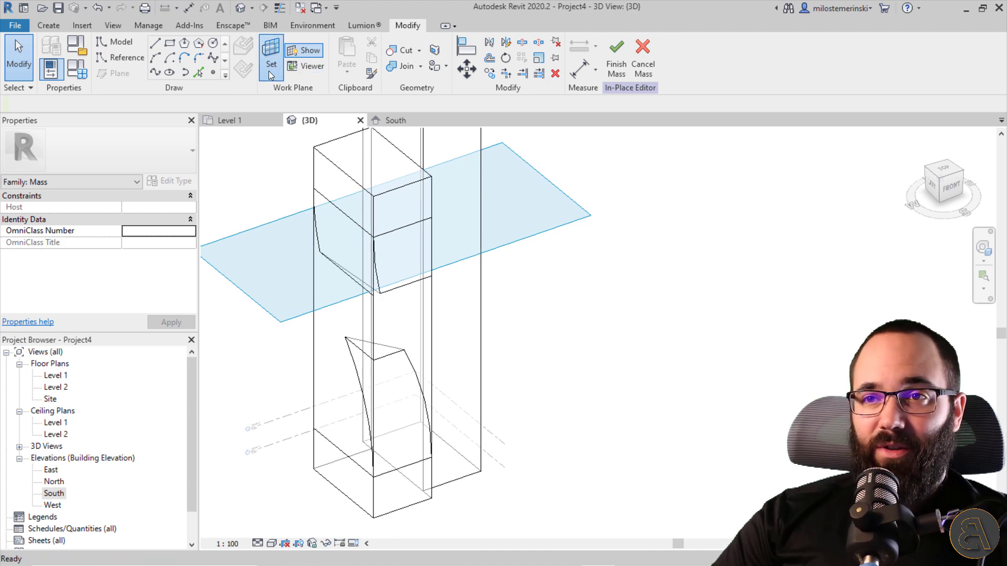
# - Draw two connected lines across the shorter tower's west and south faces on Reference Plane 2, from edge to edge
pyautogui.click(123, 104)
pyautogui.click(115, 159)
pyautogui.moveTo(306, 347); pyautogui.dragTo(335, 292, button='middle')
pyautogui.scroll(2, 362, 321)
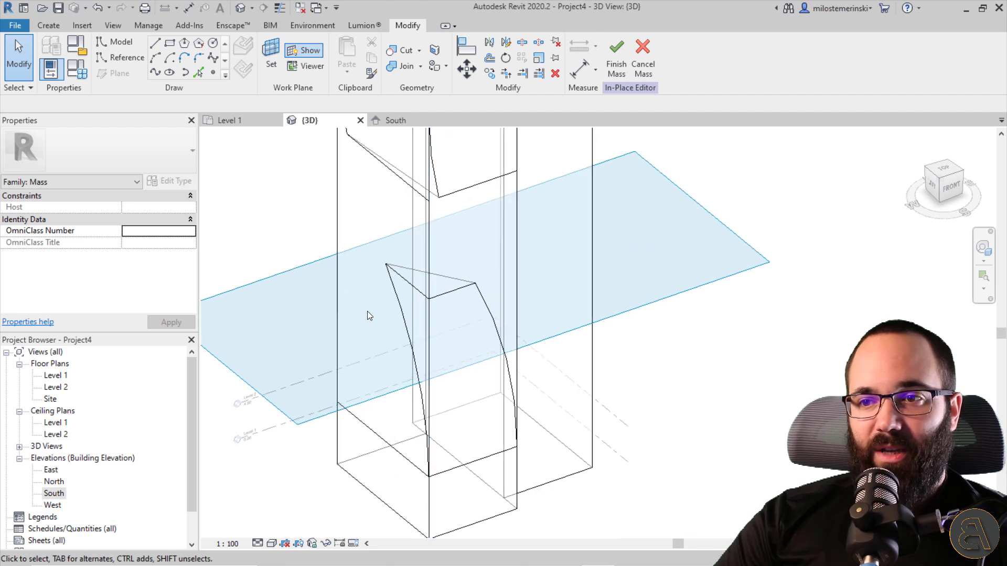
pyautogui.press('l')
pyautogui.press('i')
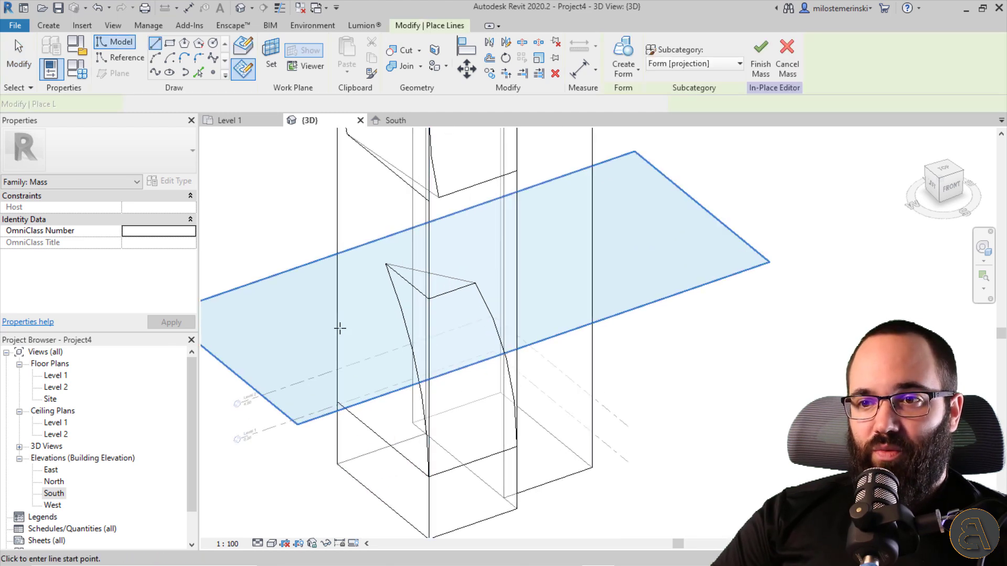
pyautogui.click(337, 314)
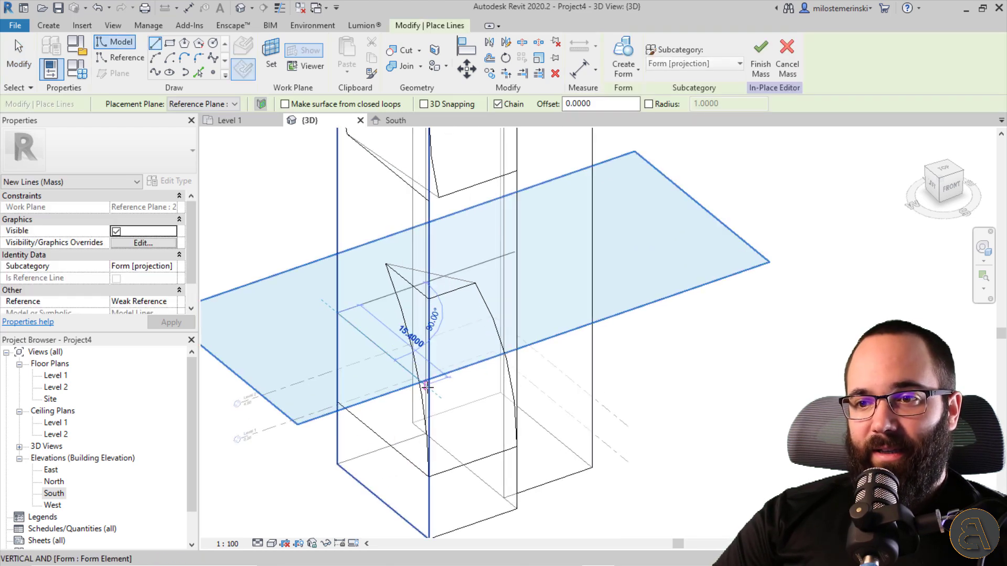
pyautogui.click(429, 387)
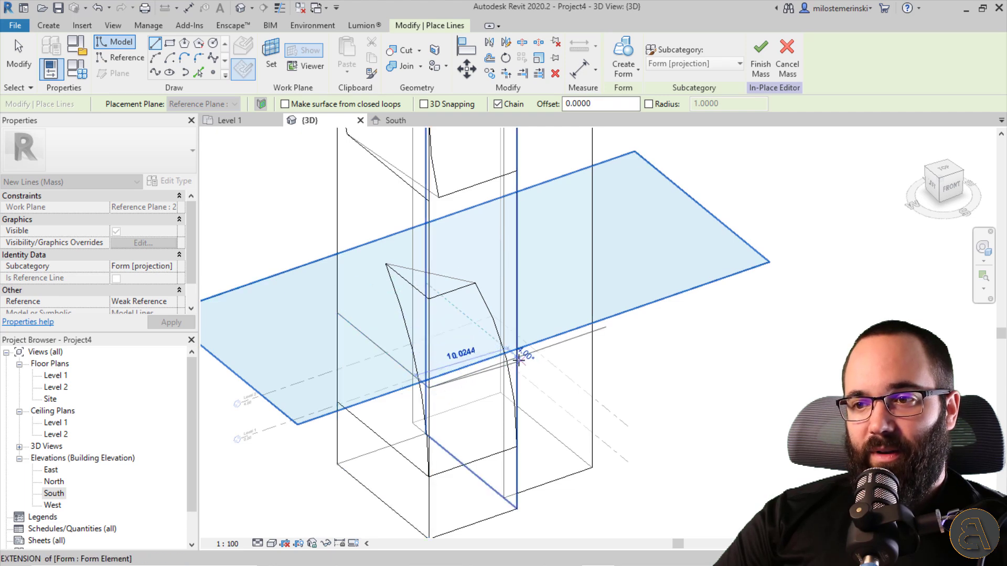
pyautogui.click(517, 357)
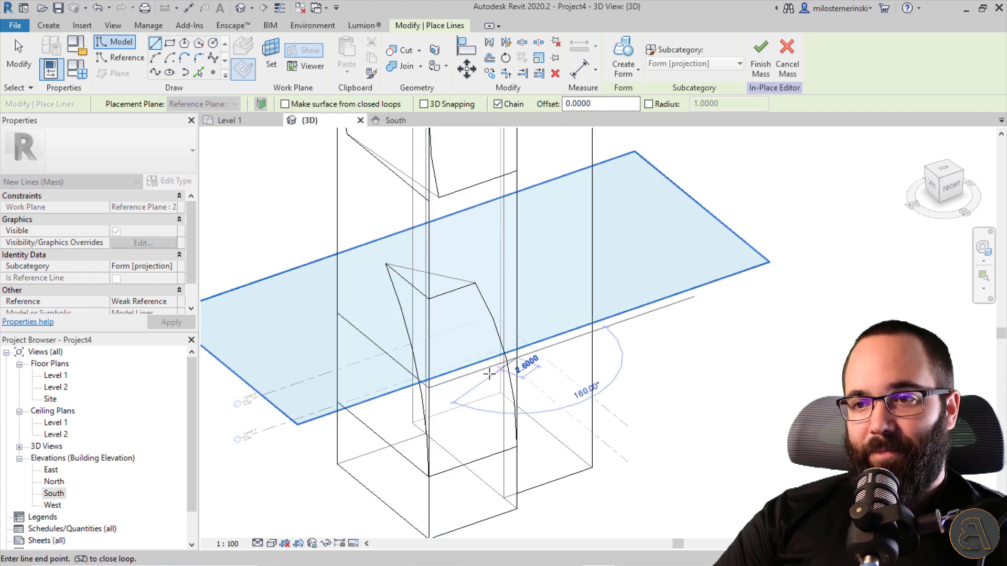
pyautogui.press('Escape')
pyautogui.press('Escape')
# - Trim the west and south curves to corners with their Reference Plane 2 lines, keeping the upper curve parts
pyautogui.keyDown('shift'); pyautogui.moveTo(409, 367); pyautogui.dragTo(286, 256, button='middle'); pyautogui.keyUp('shift')
pyautogui.scroll(2, 349, 272)
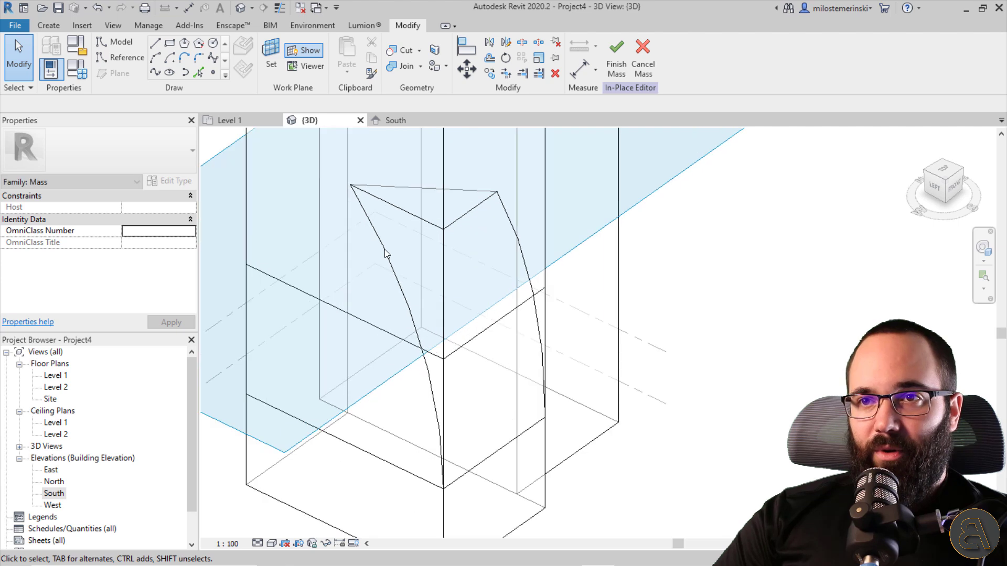
pyautogui.click(504, 74)
pyautogui.scroll(1, 444, 308)
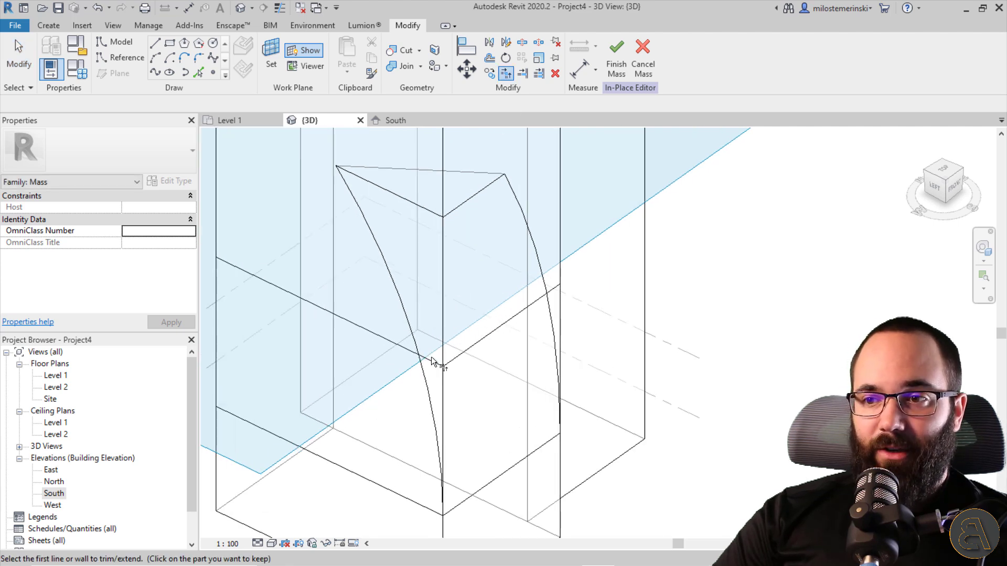
pyautogui.click(480, 349)
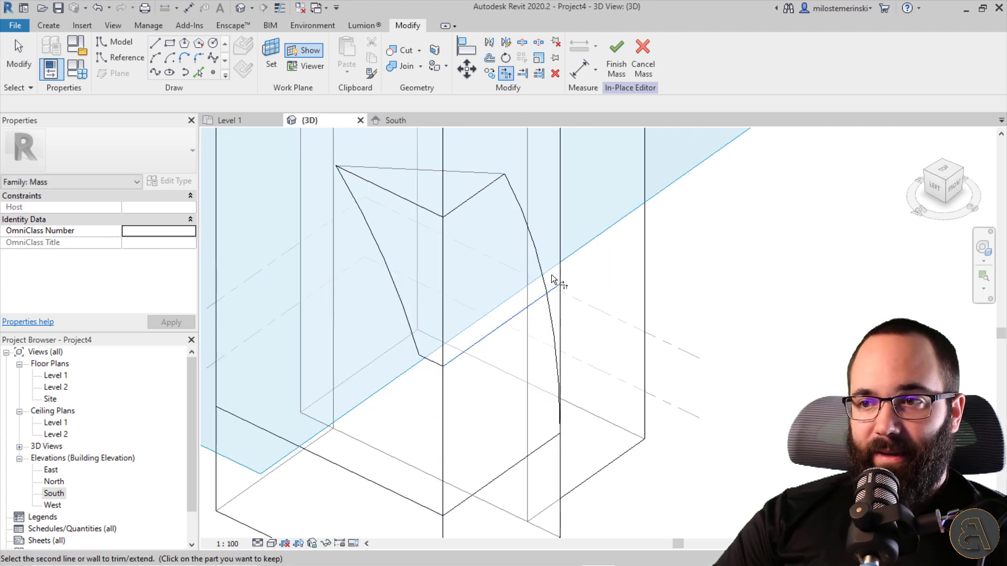
# - Draw a diagonal line on Reference Plane 2 between the trimmed ends of the west and south curves
pyautogui.press('l')
pyautogui.press('i')
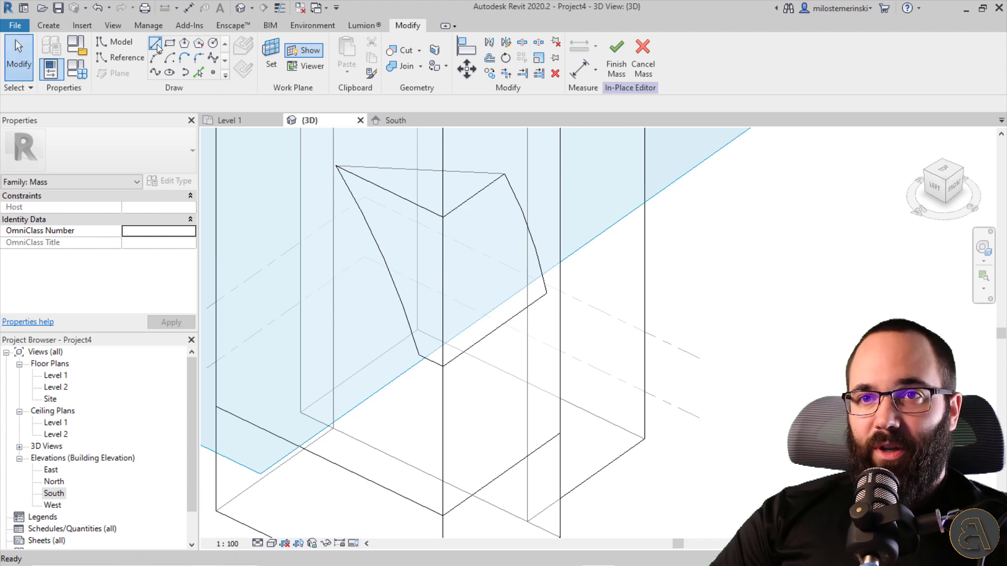
pyautogui.click(420, 355)
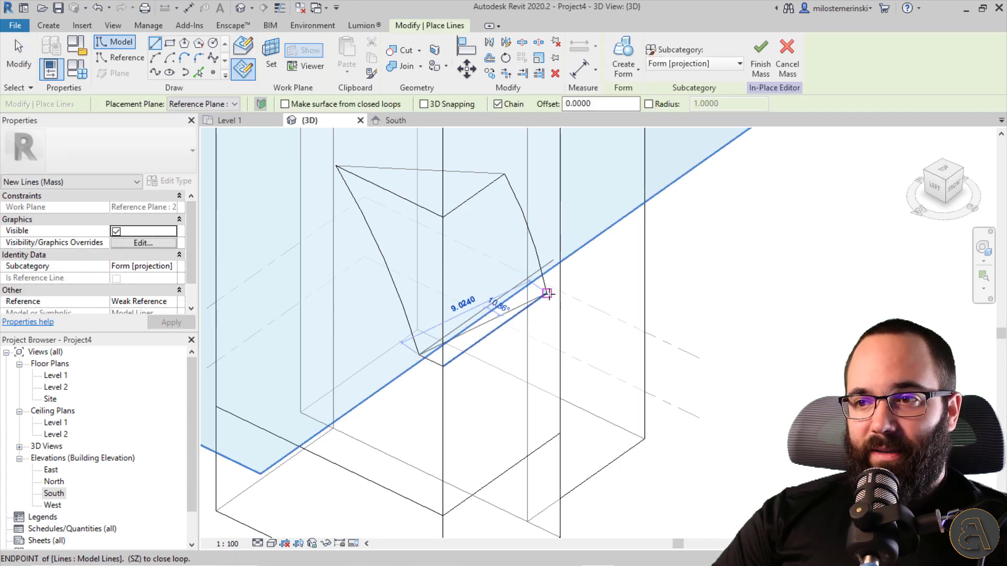
pyautogui.click(546, 293)
pyautogui.press('Escape')
# - Examine the triangular profiles at the trimmed curve ends along the shorter tower's height
pyautogui.scroll(-1, 507, 342)
pyautogui.scroll(-2, 506, 342)
pyautogui.moveTo(466, 392); pyautogui.dragTo(388, 519, button='middle')
pyautogui.scroll(-1, 416, 404)
pyautogui.moveTo(426, 422); pyautogui.dragTo(409, 375, button='middle')
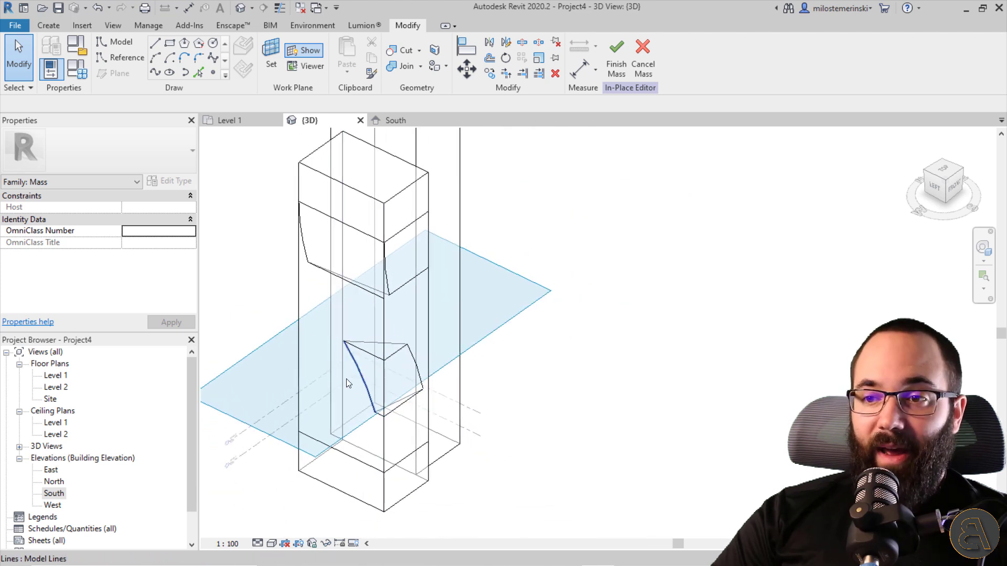
pyautogui.moveTo(370, 249); pyautogui.dragTo(386, 285, button='middle')
pyautogui.moveTo(383, 354); pyautogui.dragTo(374, 345, button='middle')
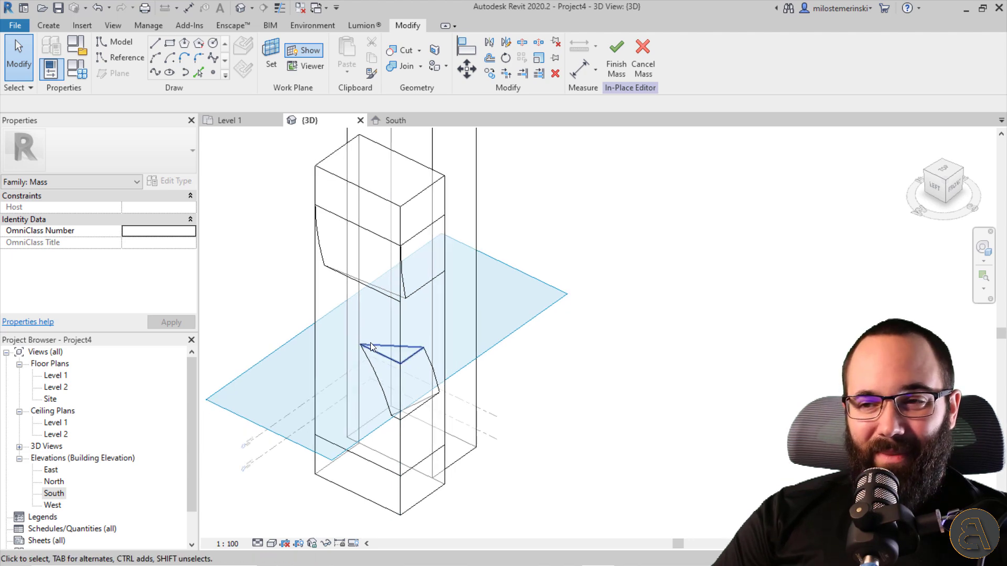
pyautogui.scroll(3, 388, 381)
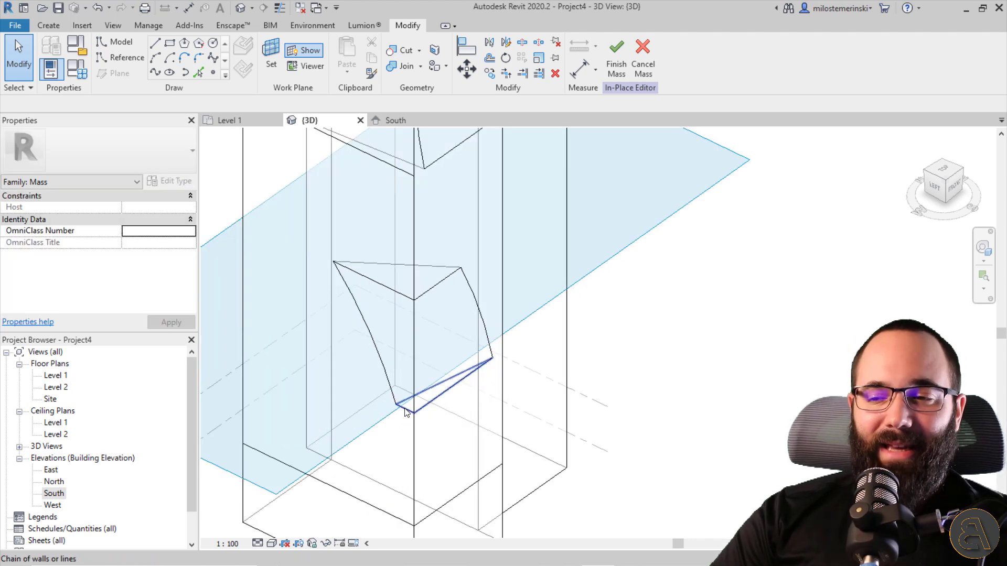
pyautogui.scroll(-4, 404, 412)
pyautogui.scroll(4, 407, 411)
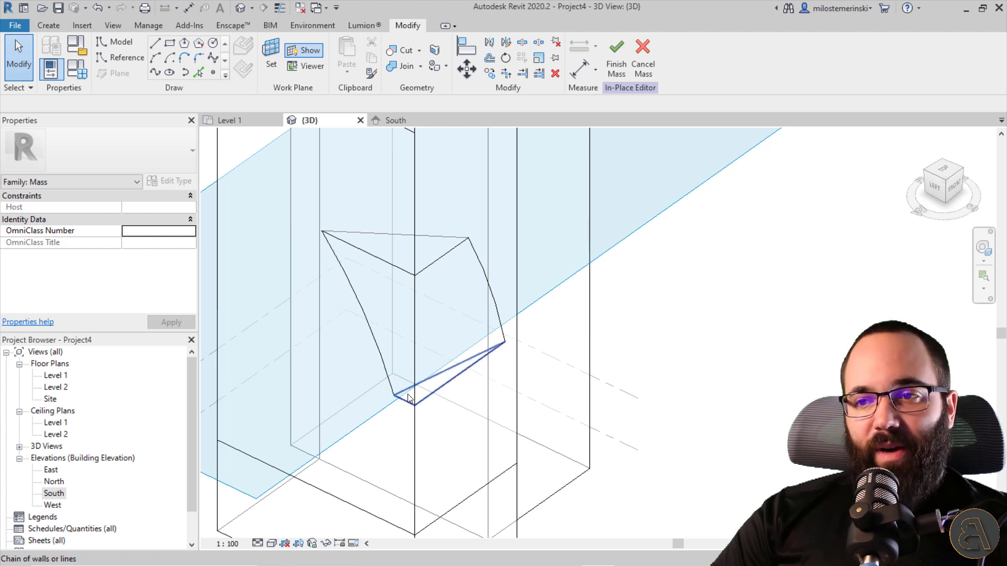
pyautogui.scroll(-2, 409, 398)
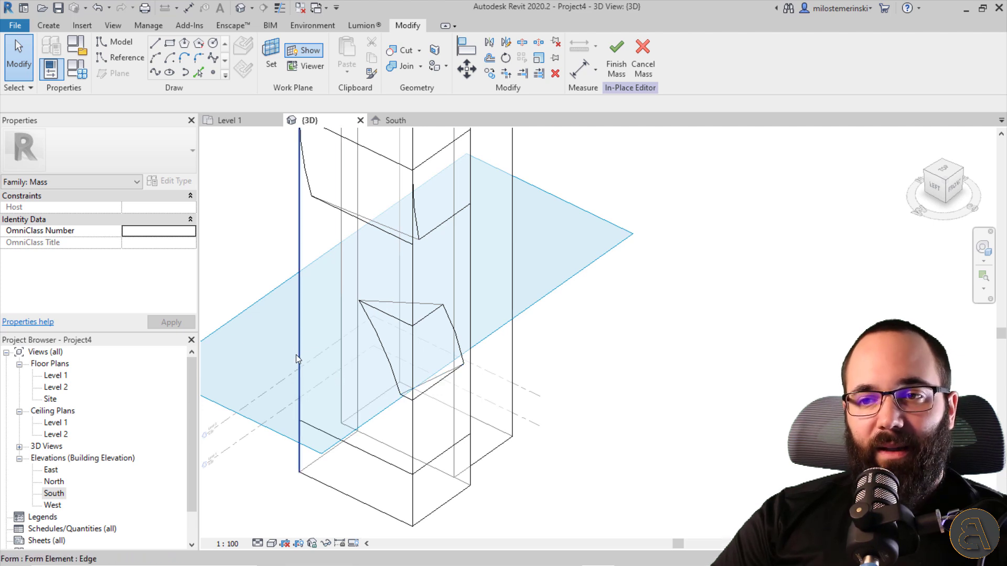
pyautogui.scroll(3, 413, 405)
# - Stretch the corner end of the short west line on Reference Plane 2 to the tower's opposite northwest edge
pyautogui.press('Tab')
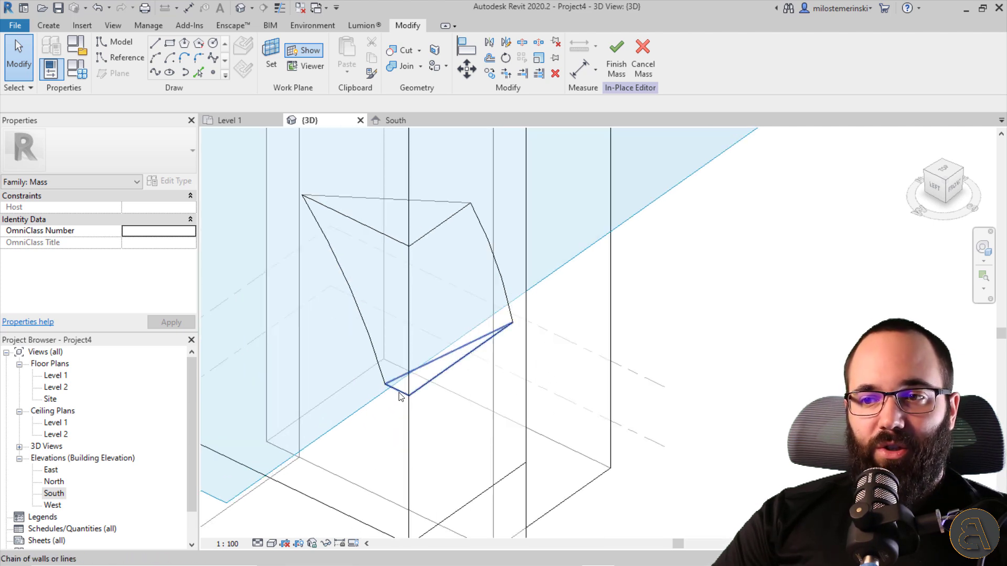
pyautogui.click(401, 397)
pyautogui.click(404, 407)
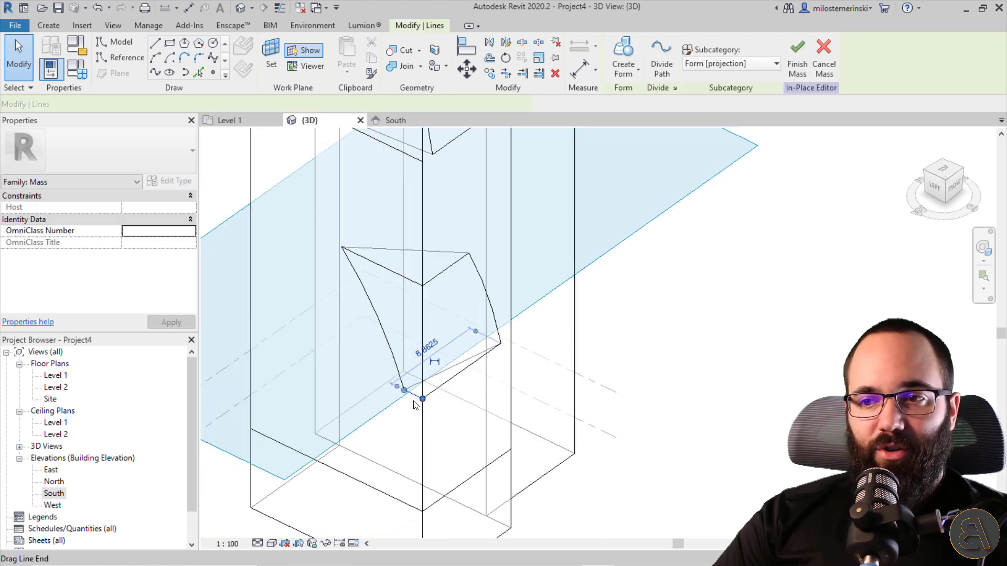
pyautogui.moveTo(420, 399); pyautogui.dragTo(251, 317)
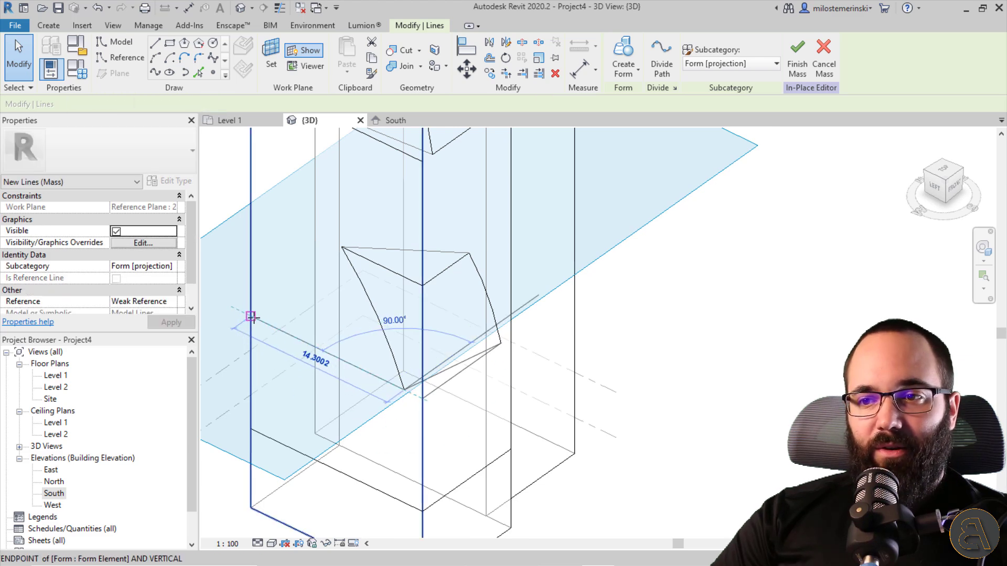
pyautogui.click(441, 401)
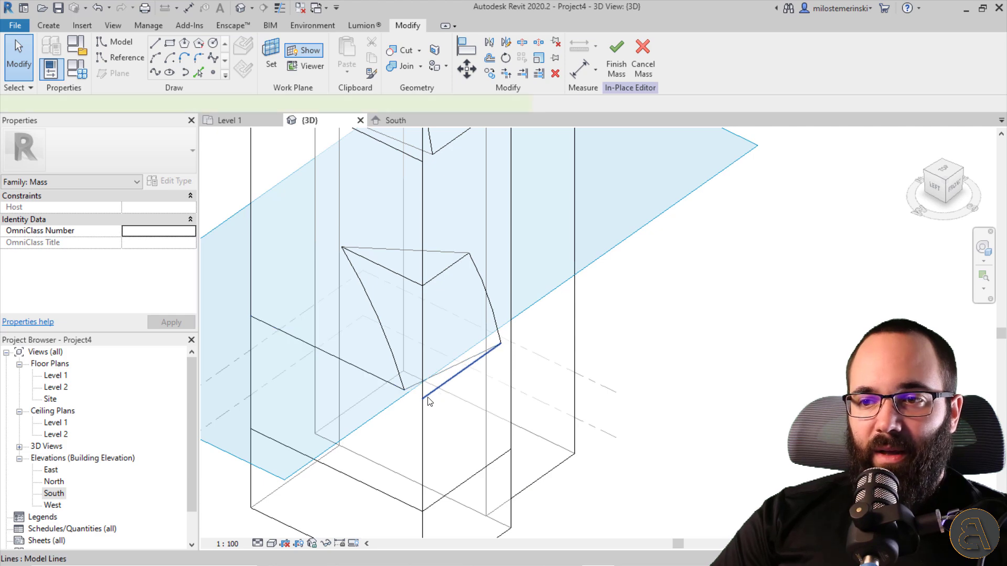
# - Stretch the corner end of the south line on Reference Plane 2 to the tower's southeast edge
pyautogui.click(427, 401)
pyautogui.click(507, 345)
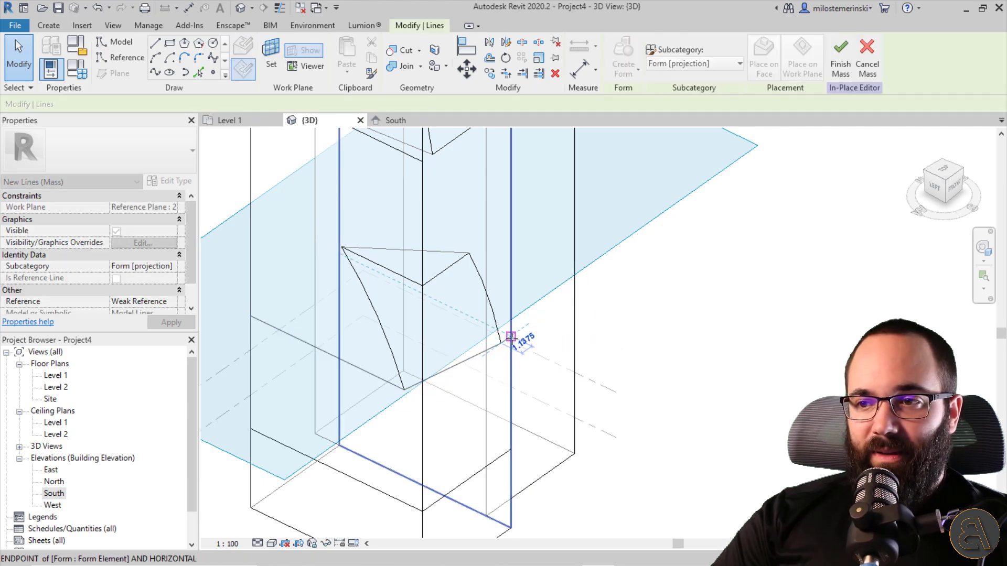
pyautogui.scroll(4, 551, 326)
pyautogui.moveTo(514, 338); pyautogui.dragTo(469, 346)
pyautogui.scroll(-3, 436, 403)
pyautogui.moveTo(436, 404); pyautogui.dragTo(541, 379, button='middle')
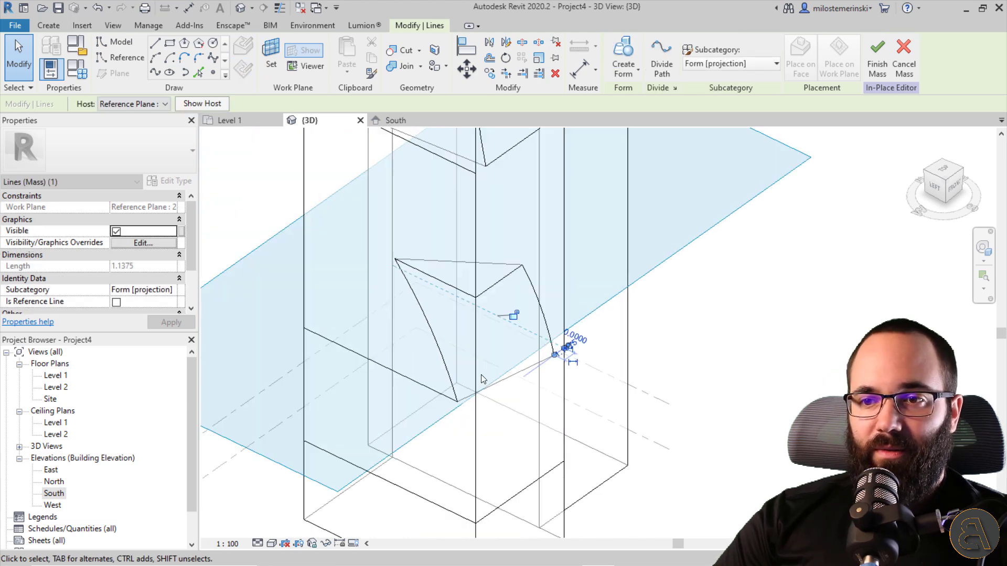
# - Close the Reference Plane 2 profile with lines along the tower's north and east sides, ending at the south line
pyautogui.press('l')
pyautogui.press('i')
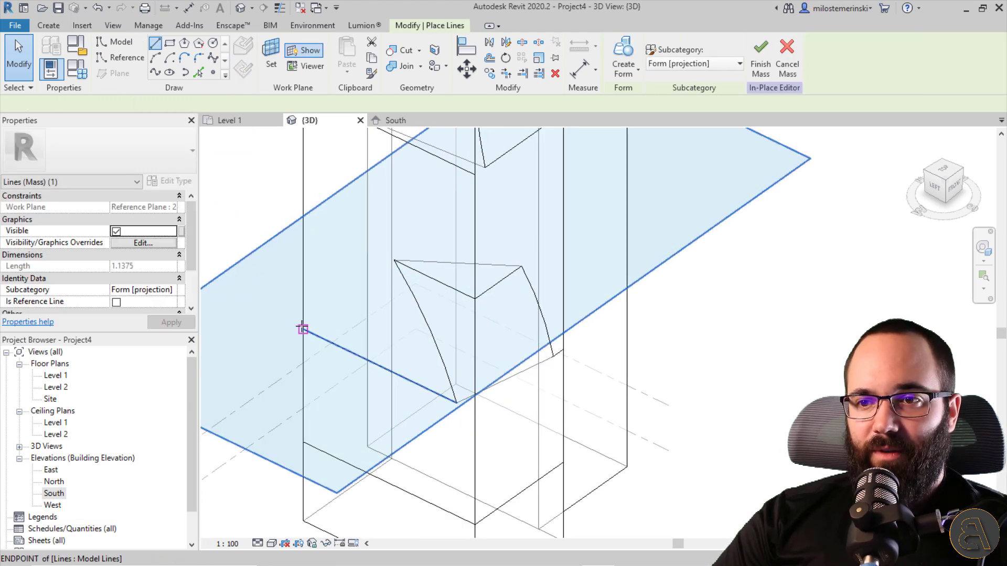
pyautogui.click(303, 330)
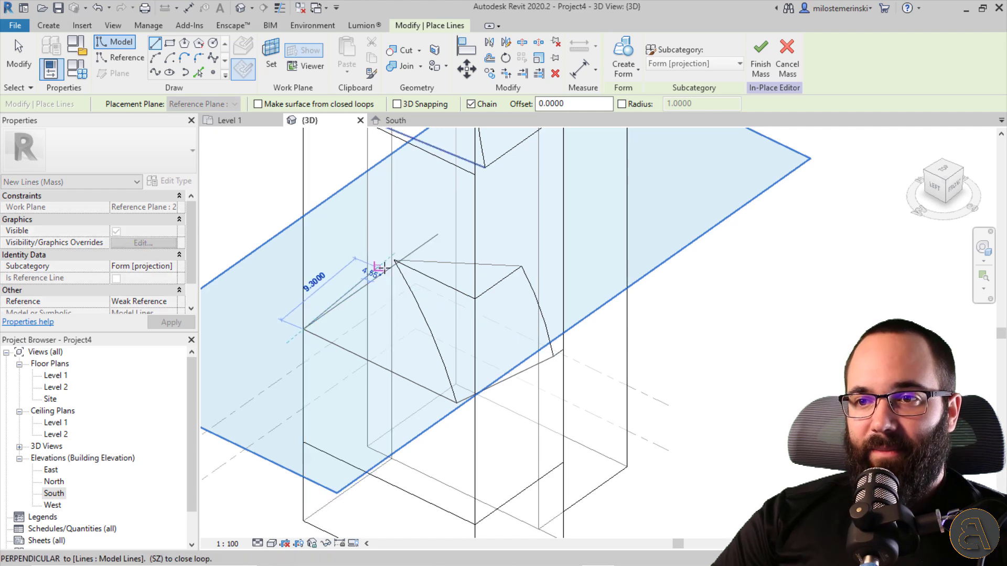
pyautogui.click(394, 260)
pyautogui.click(557, 348)
pyautogui.press('Escape')
pyautogui.press('Escape')
# - Delete the two curve segments between the lower profiles on the tower's west and south faces
pyautogui.keyDown('shift'); pyautogui.moveTo(529, 416); pyautogui.dragTo(394, 307, button='middle'); pyautogui.keyUp('shift')
pyautogui.click(405, 312)
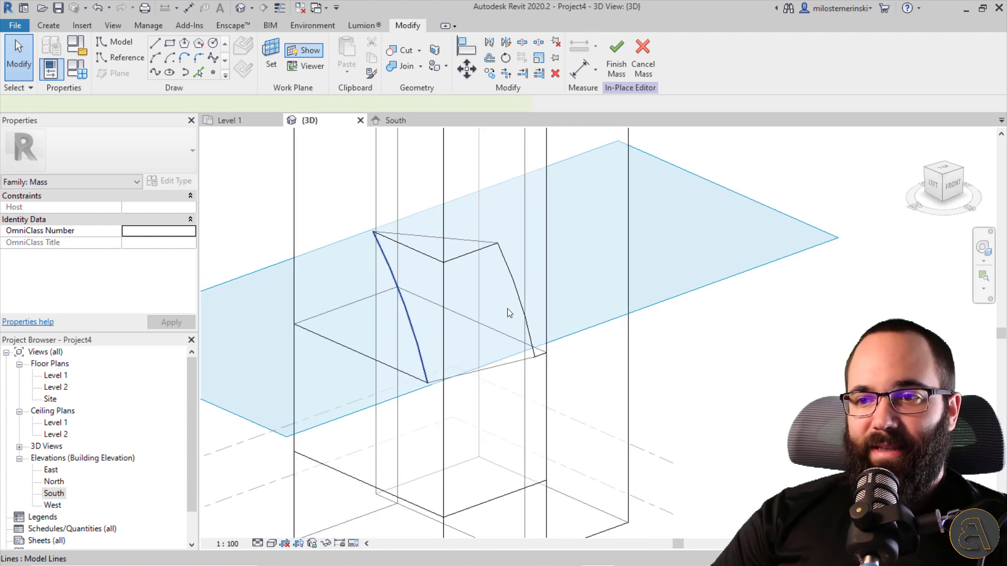
pyautogui.keyDown('ctrl'); pyautogui.click(516, 299); pyautogui.keyUp('ctrl')
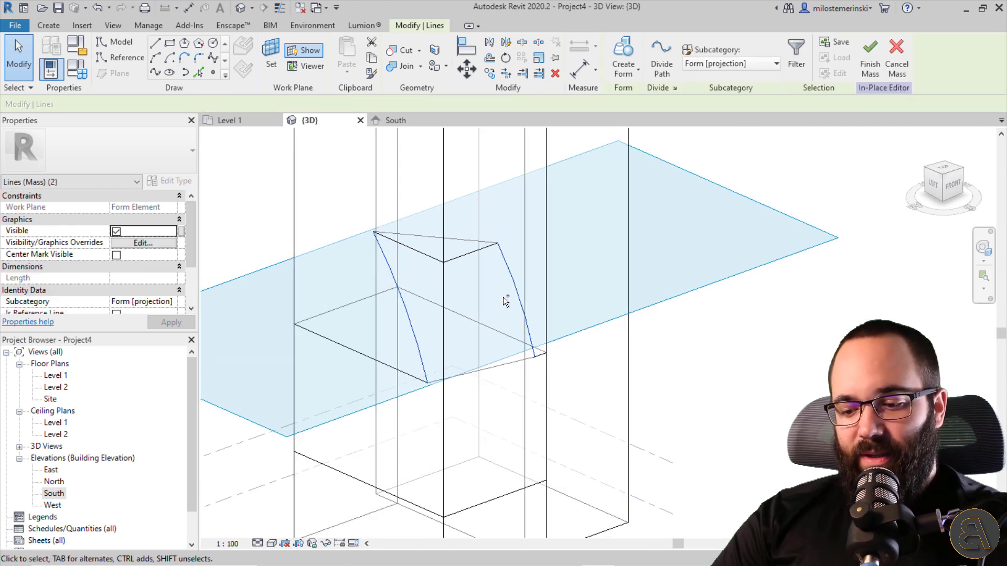
pyautogui.press('Delete')
pyautogui.scroll(-1, 477, 312)
pyautogui.keyDown('shift'); pyautogui.moveTo(476, 311); pyautogui.dragTo(434, 270, button='middle'); pyautogui.keyUp('shift')
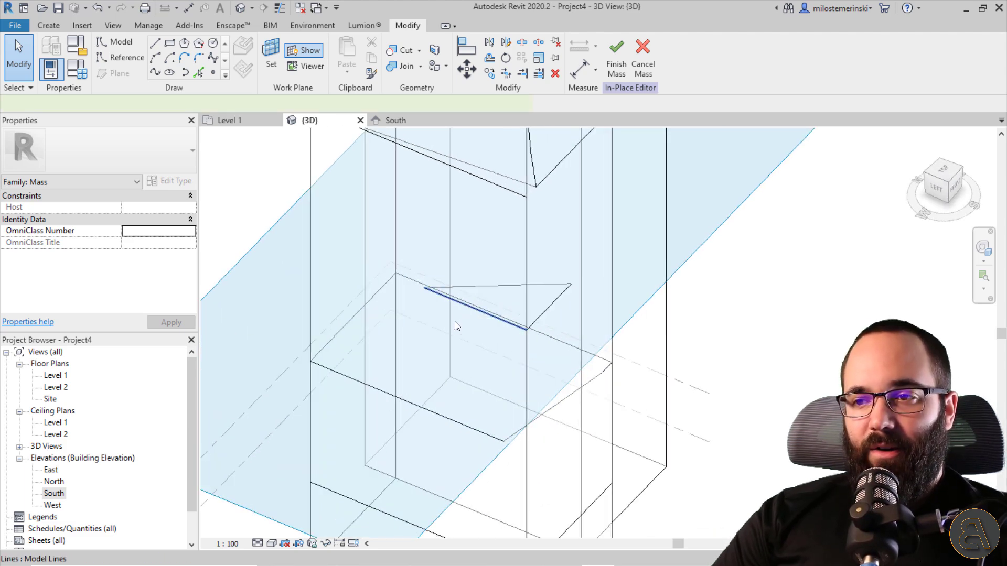
# - Set Reference Plane 3 as the active work plane
pyautogui.click(456, 302)
pyautogui.keyDown('shift'); pyautogui.moveTo(456, 302); pyautogui.dragTo(485, 336, button='middle'); pyautogui.keyUp('shift')
pyautogui.click(140, 106)
pyautogui.click(286, 99)
pyautogui.click(270, 75)
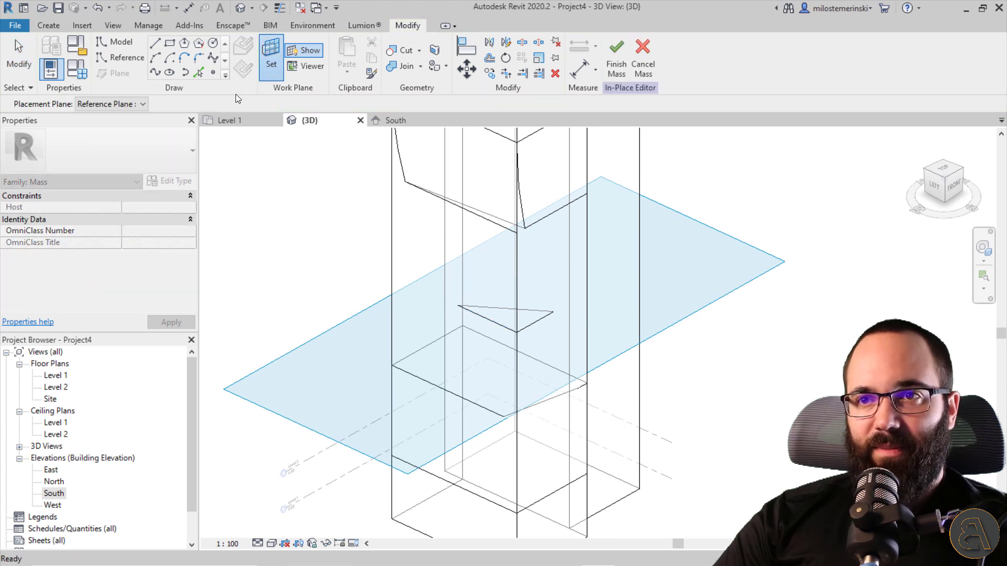
pyautogui.click(131, 104)
pyautogui.click(124, 167)
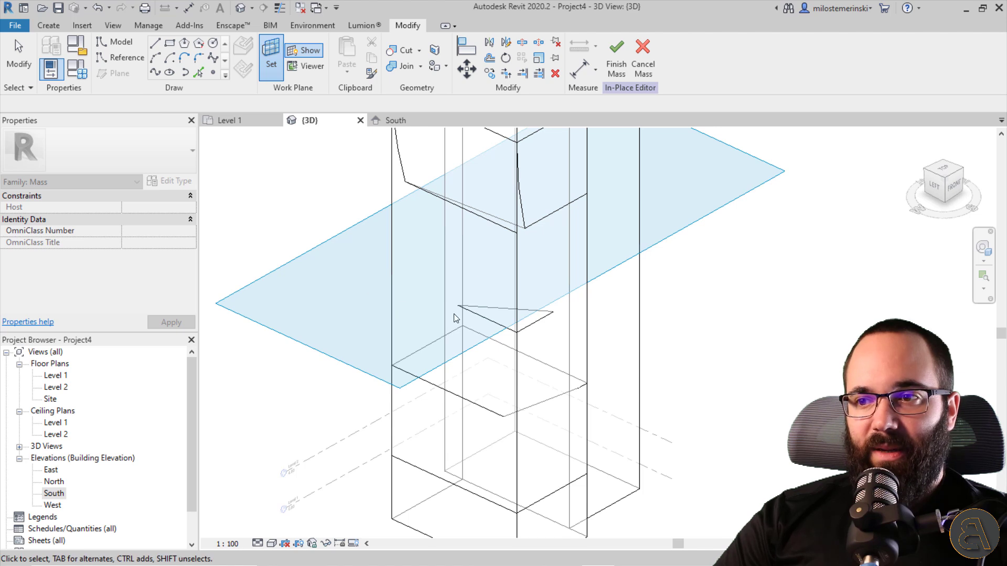
pyautogui.click(479, 318)
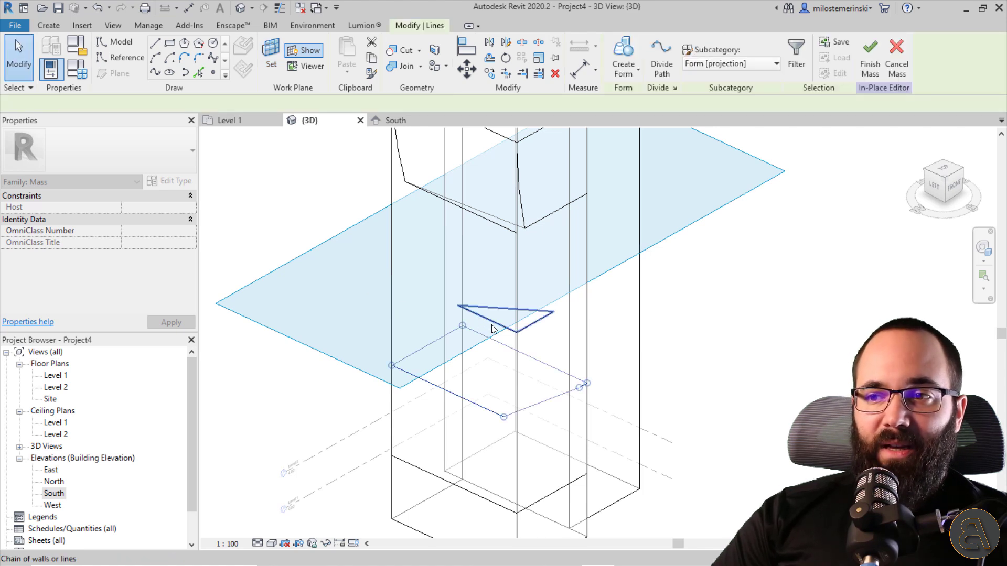
pyautogui.press('Escape')
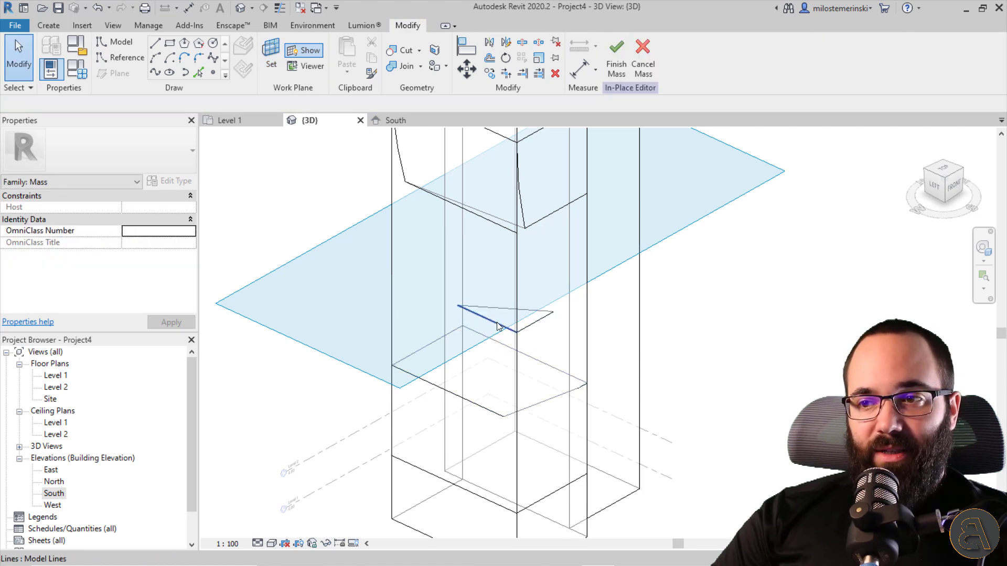
# - Stretch the corner ends of the triangle's west and south lines on Reference Plane 3 to the northwest and southeast tower edges
pyautogui.click(498, 326)
pyautogui.moveTo(516, 333); pyautogui.dragTo(391, 277)
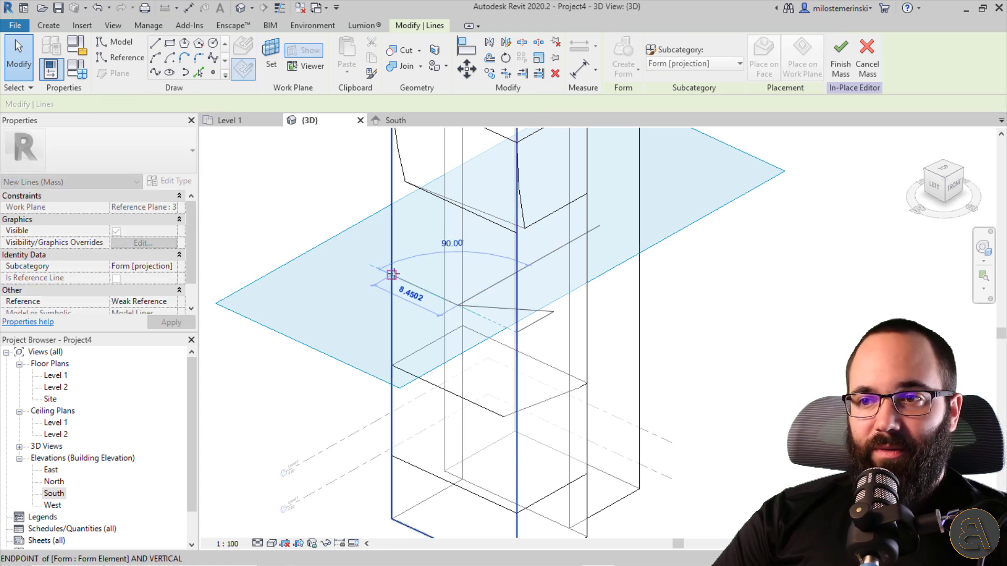
pyautogui.click(393, 275)
pyautogui.press('Escape')
pyautogui.press('Escape')
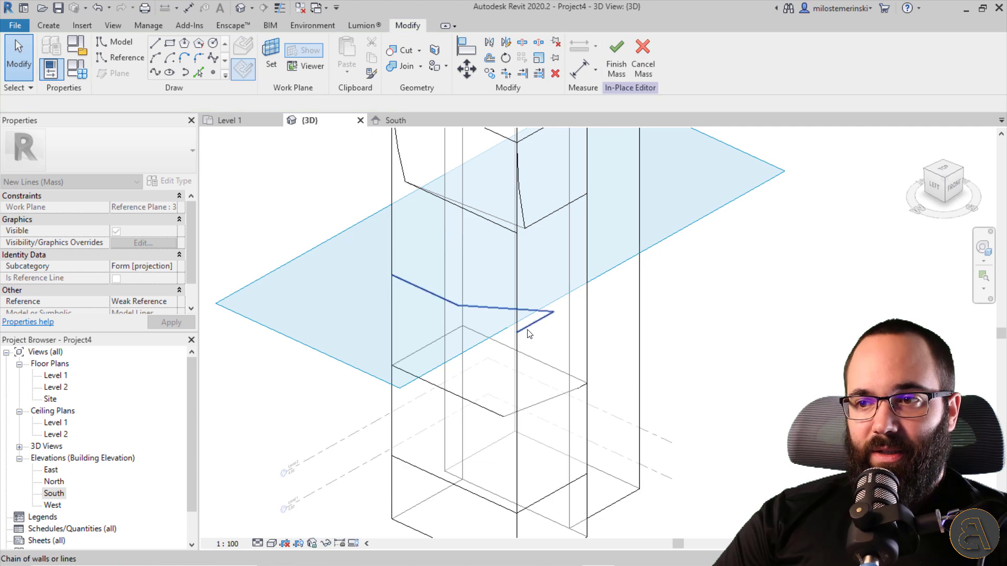
pyautogui.click(522, 335)
pyautogui.moveTo(517, 333); pyautogui.dragTo(587, 293)
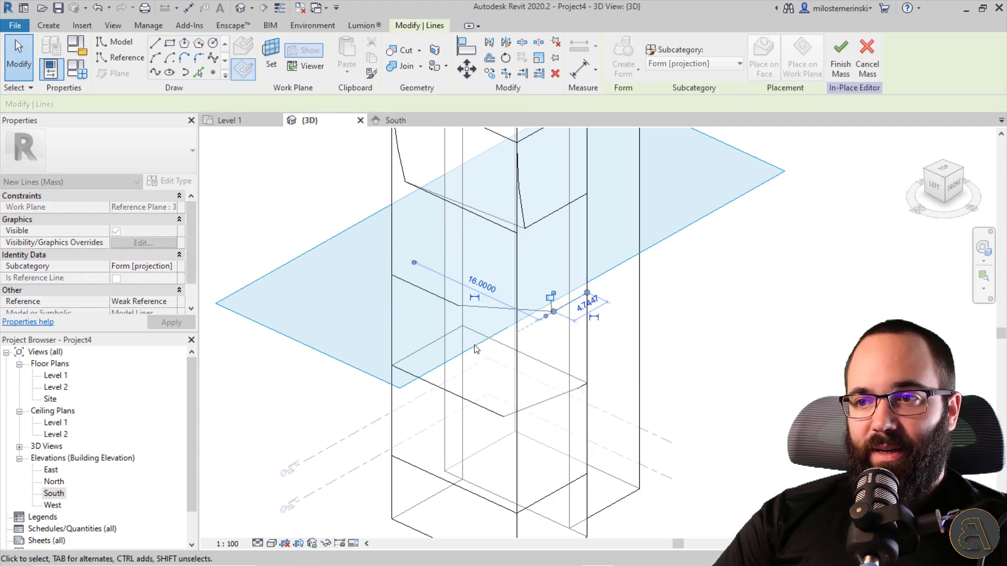
# - Close the Reference Plane 3 profile with lines along the tower's north and east sides, ending at the southeast corner
pyautogui.keyDown('shift'); pyautogui.moveTo(472, 344); pyautogui.dragTo(496, 361, button='middle'); pyautogui.keyUp('shift')
pyautogui.scroll(1, 428, 243)
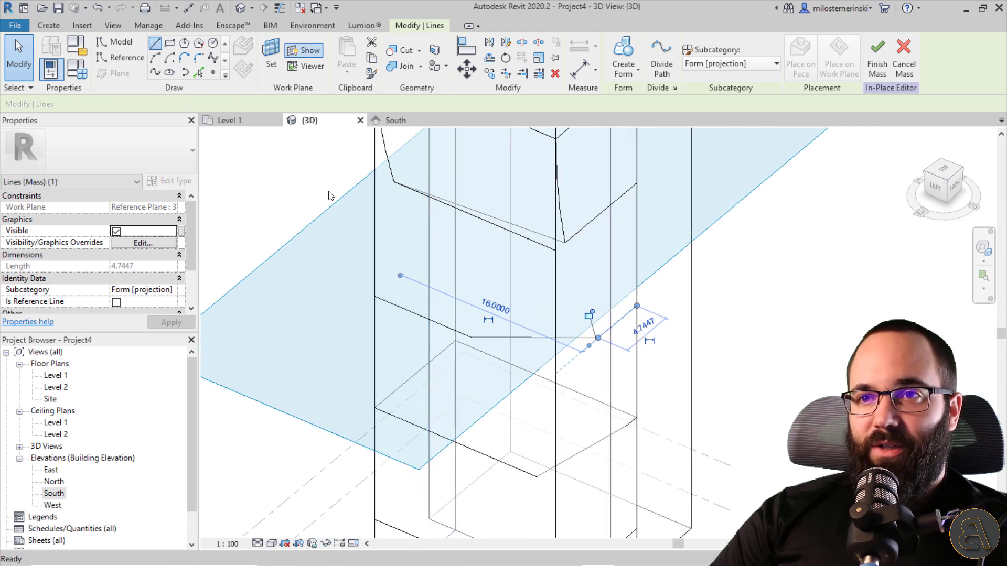
pyautogui.press('l')
pyautogui.press('i')
pyautogui.click(376, 298)
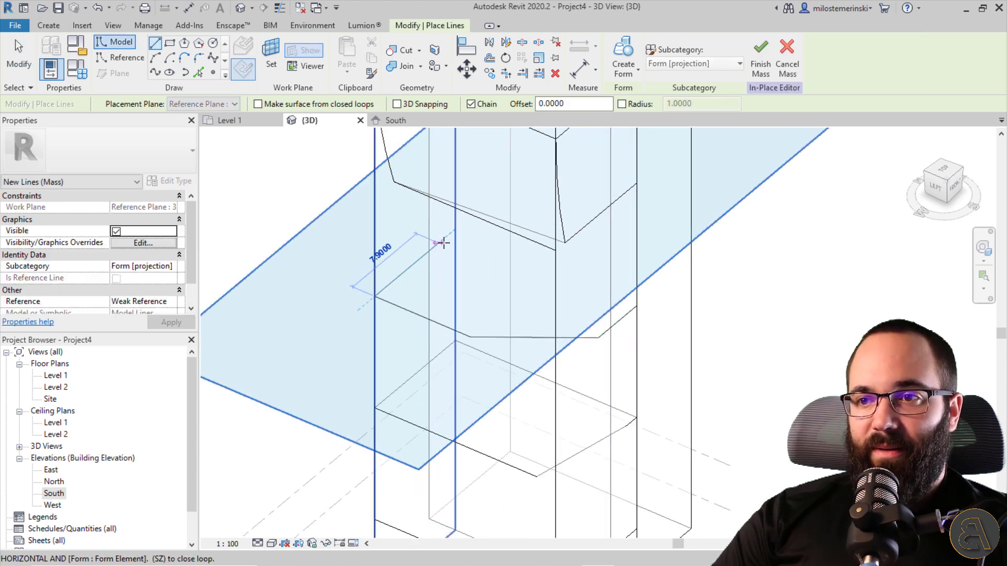
pyautogui.click(455, 229)
pyautogui.click(636, 306)
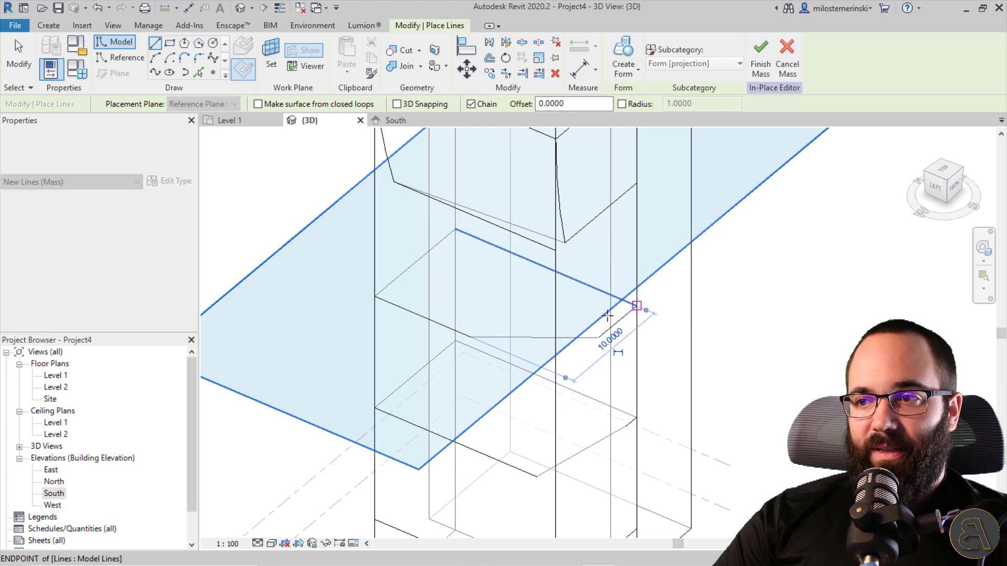
pyautogui.press('Escape')
pyautogui.press('Escape')
pyautogui.scroll(-2, 541, 357)
pyautogui.keyDown('shift'); pyautogui.moveTo(558, 372); pyautogui.dragTo(543, 350, button='middle'); pyautogui.keyUp('shift')
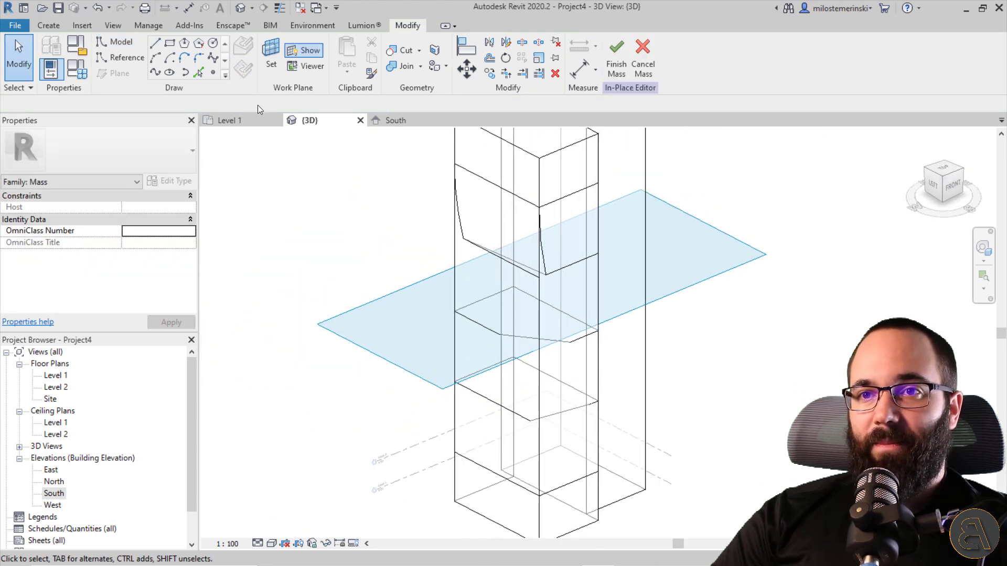
# - Set Reference Plane 5 as the active work plane
pyautogui.click(270, 59)
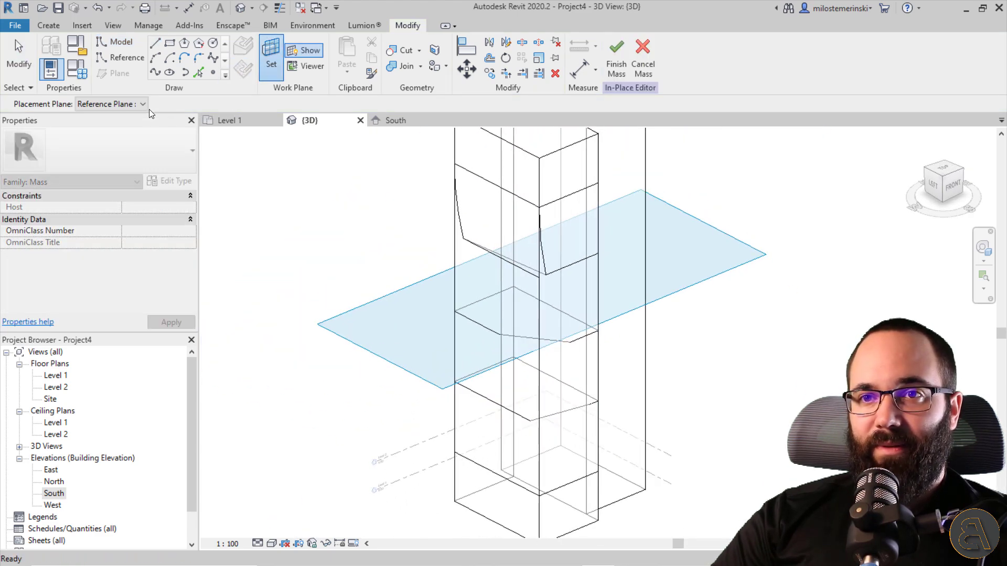
pyautogui.click(140, 104)
pyautogui.click(114, 186)
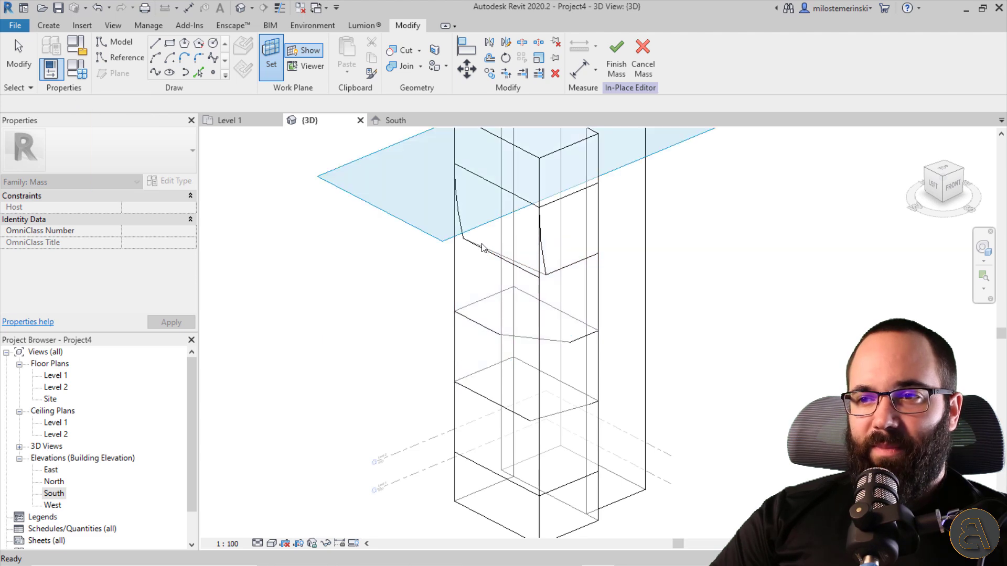
pyautogui.keyDown('shift'); pyautogui.moveTo(481, 266); pyautogui.dragTo(456, 209, button='middle'); pyautogui.keyUp('shift')
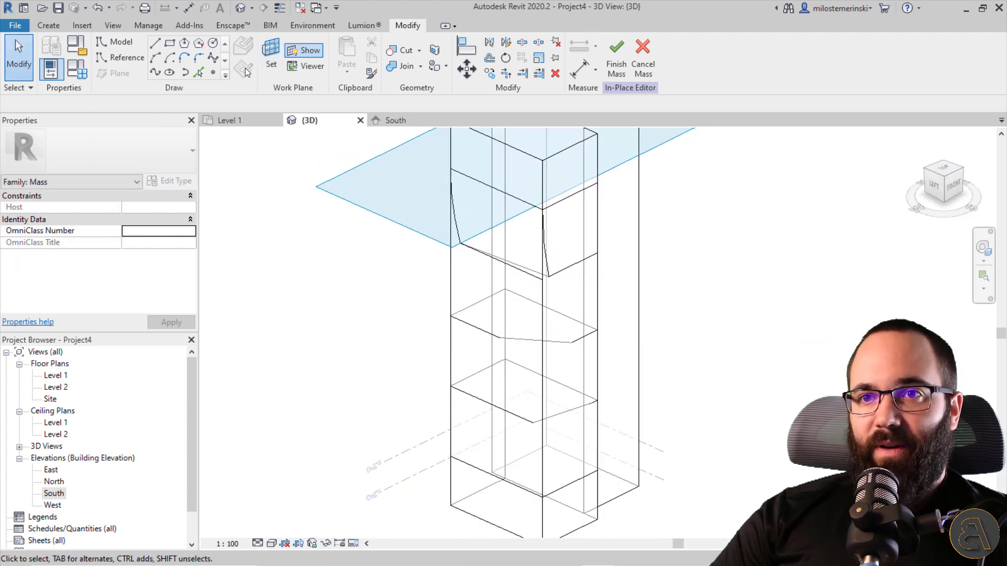
# - Set Reference Plane 4 as the active work plane
pyautogui.click(139, 104)
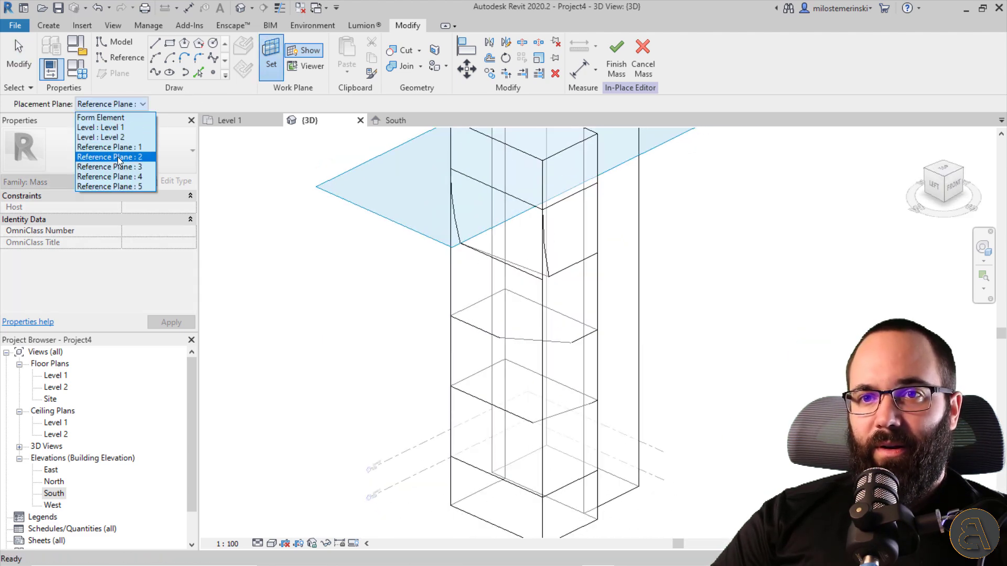
pyautogui.click(114, 175)
pyautogui.scroll(3, 491, 228)
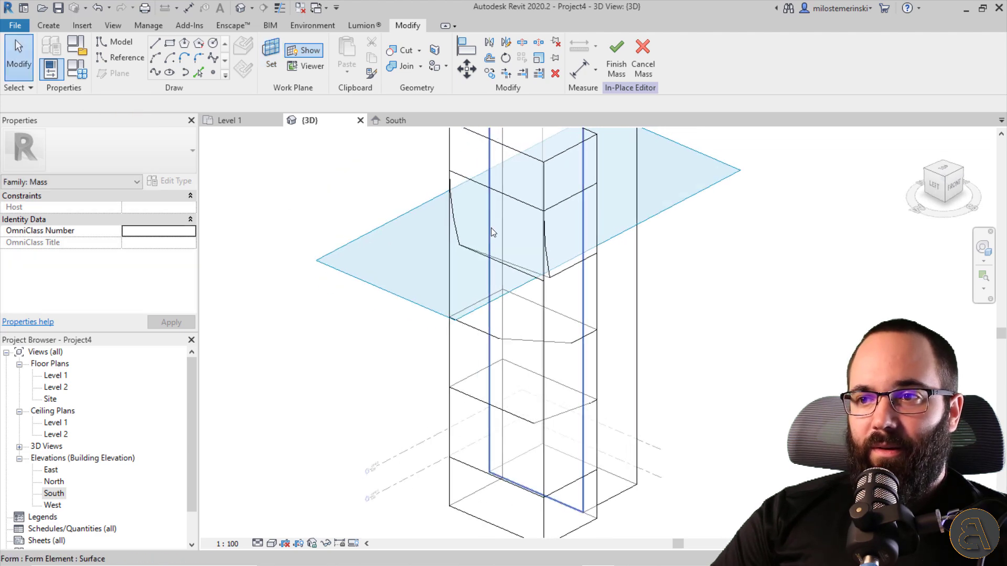
# - Reshape the west line on Reference Plane 4 to run from the northwest tower edge to the start of the diagonal
pyautogui.click(567, 316)
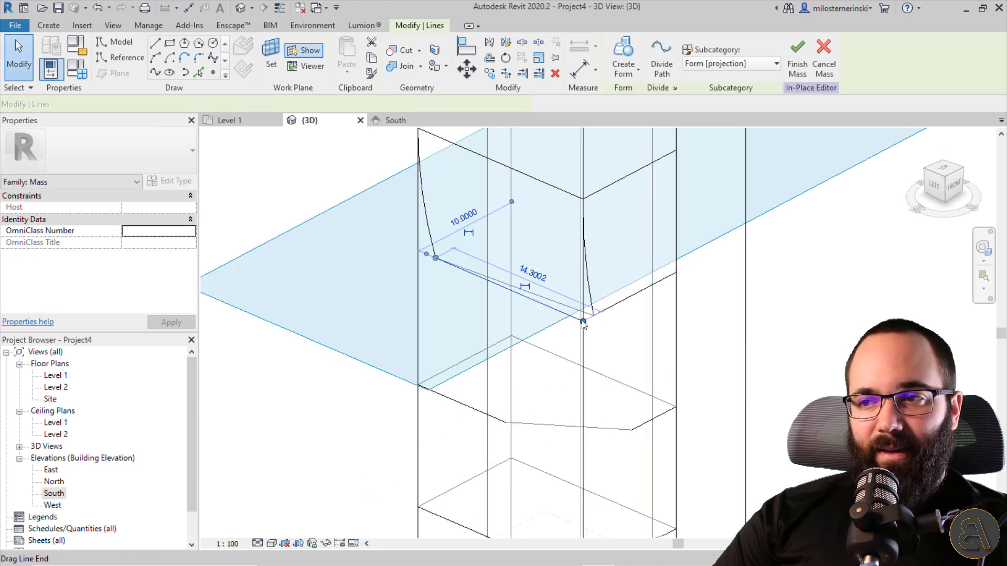
pyautogui.moveTo(431, 259); pyautogui.dragTo(418, 251)
pyautogui.moveTo(585, 327); pyautogui.dragTo(436, 257)
pyautogui.scroll(3, 431, 256)
pyautogui.moveTo(650, 356); pyautogui.dragTo(382, 357, button='middle')
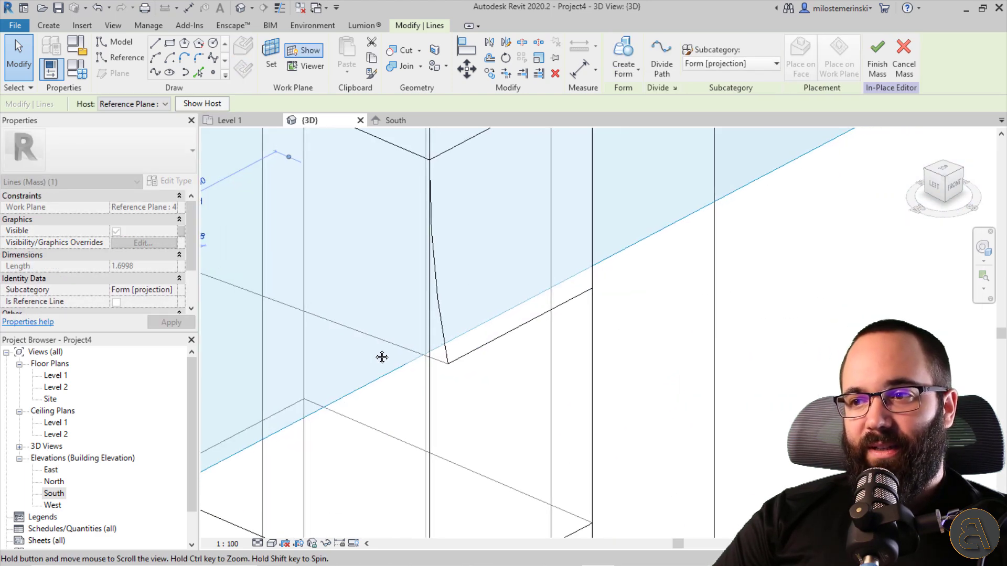
pyautogui.scroll(-2, 564, 327)
pyautogui.scroll(-1, 380, 292)
pyautogui.moveTo(381, 292); pyautogui.dragTo(409, 312, button='middle')
pyautogui.click(407, 307)
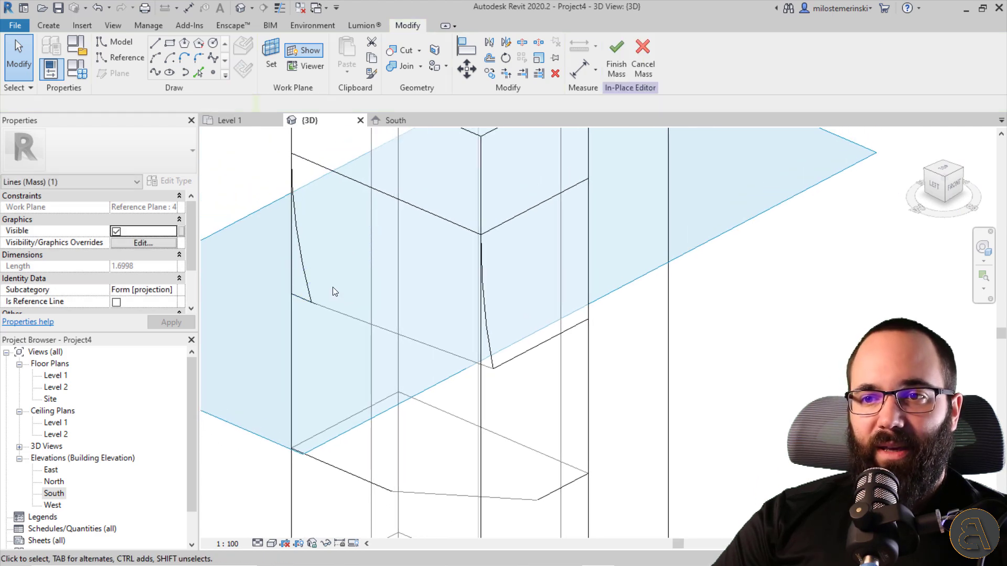
# - Delete the two upper curve segments on the tower's west and south faces
pyautogui.click(306, 279)
pyautogui.keyDown('ctrl'); pyautogui.click(488, 323); pyautogui.keyUp('ctrl')
pyautogui.press('Delete')
# - Close the Reference Plane 4 profile with lines from the northwest corner along the tower's north and east sides
pyautogui.moveTo(389, 305); pyautogui.dragTo(391, 324, button='middle')
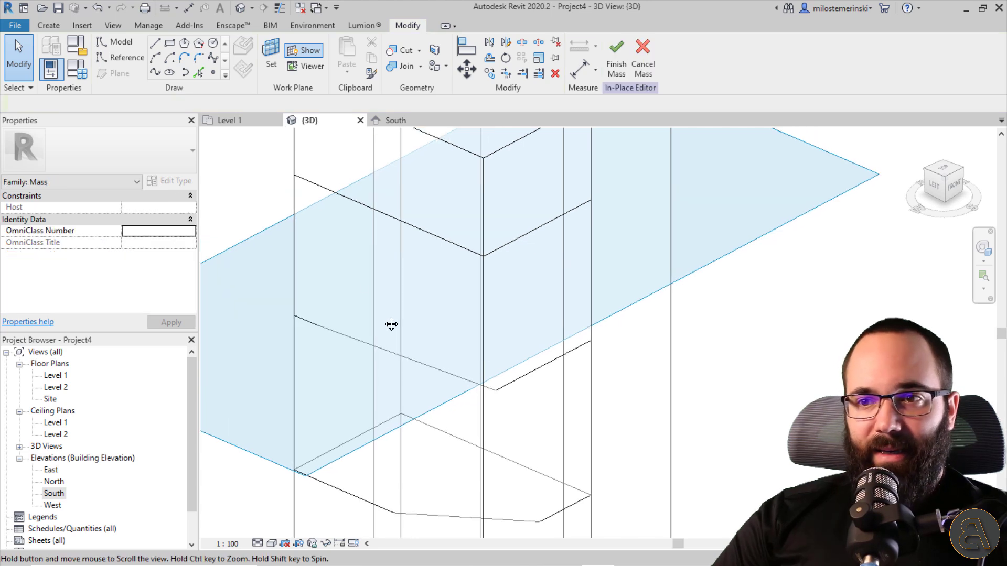
pyautogui.press('l')
pyautogui.press('i')
pyautogui.click(294, 315)
pyautogui.click(398, 259)
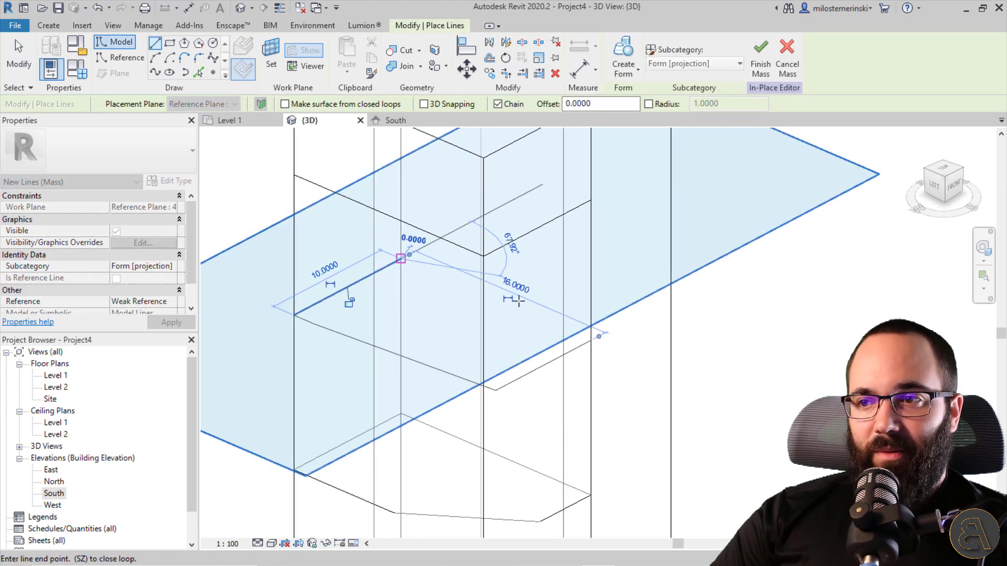
pyautogui.click(590, 340)
pyautogui.press('Escape')
pyautogui.press('Escape')
pyautogui.scroll(-3, 431, 312)
pyautogui.keyDown('shift'); pyautogui.moveTo(461, 333); pyautogui.dragTo(404, 340, button='middle'); pyautogui.keyUp('shift')
pyautogui.press('Tab')
# - Close the Reference Plane 1 profile with lines along the tower's north and east sides, placed on that plane
pyautogui.scroll(2, 406, 443)
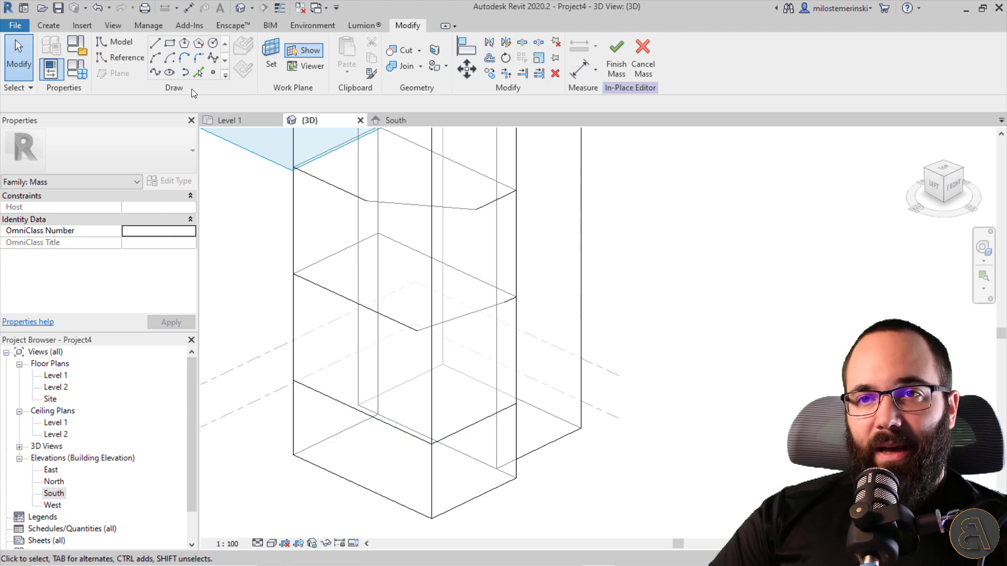
pyautogui.click(155, 44)
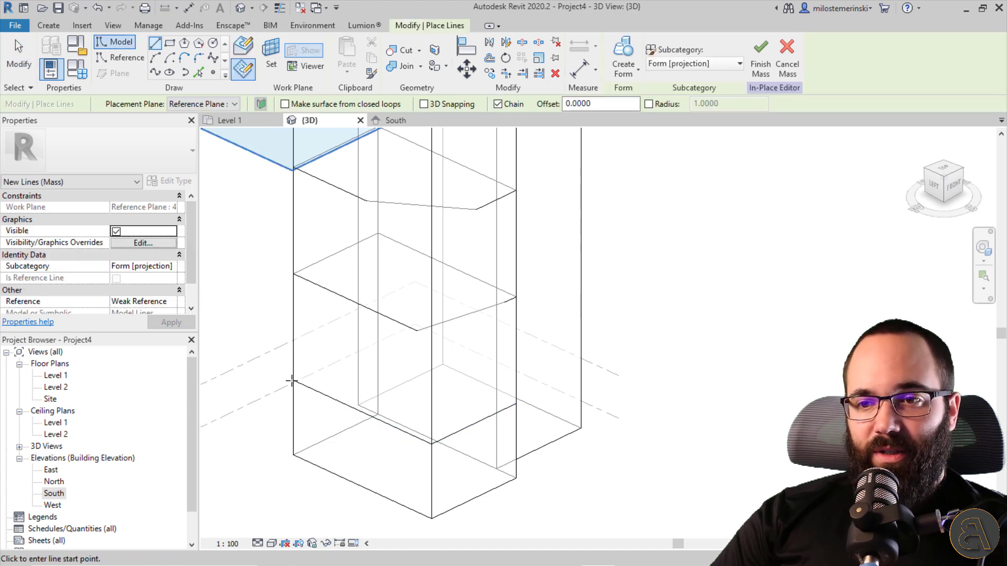
pyautogui.click(199, 107)
pyautogui.click(199, 164)
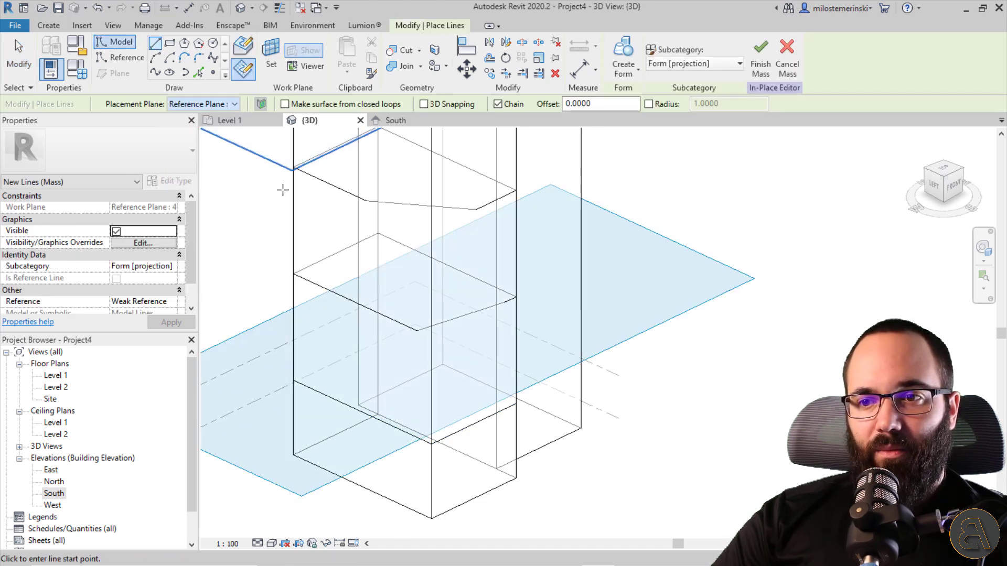
pyautogui.click(378, 341)
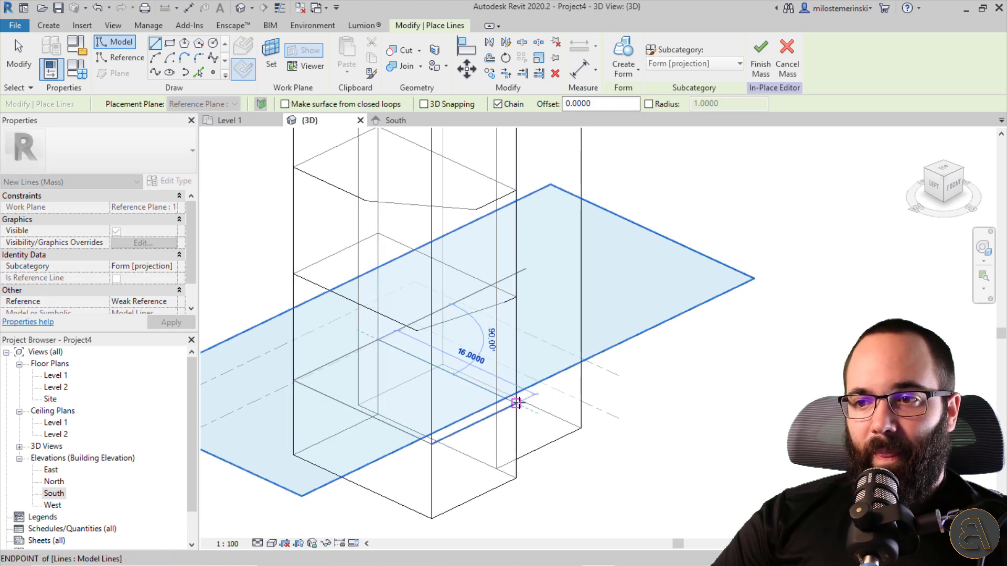
pyautogui.press('Escape')
pyautogui.press('Escape')
pyautogui.scroll(-3, 519, 354)
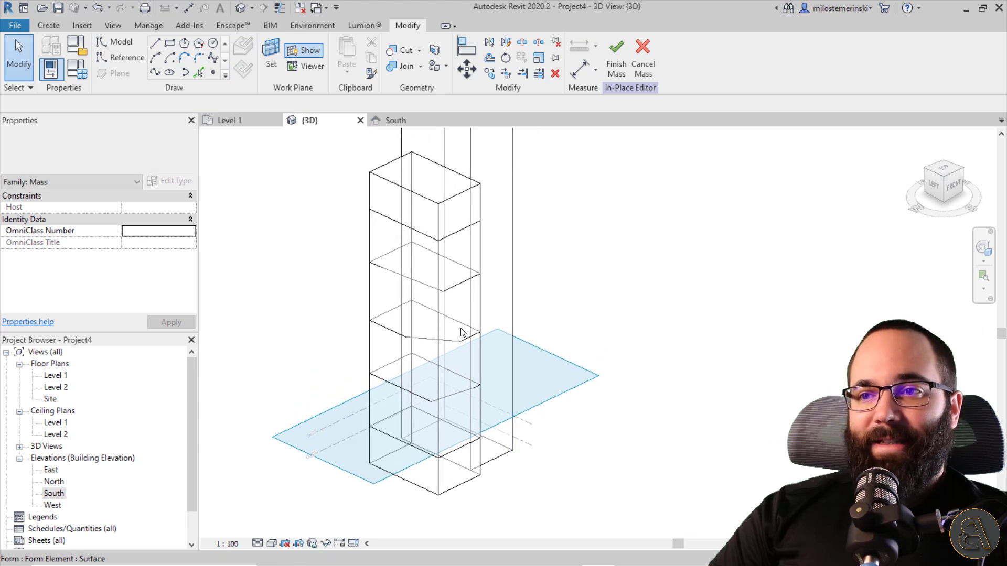
# - Dissolve the shorter tower's solid form and delete the reference points left inside its top and bottom profiles
pyautogui.press('Tab')
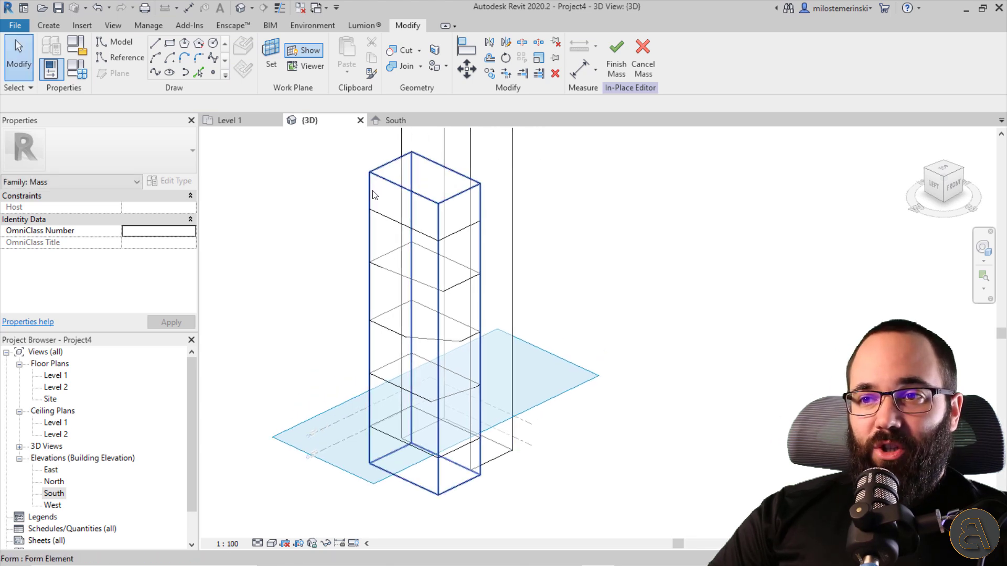
pyautogui.click(395, 393)
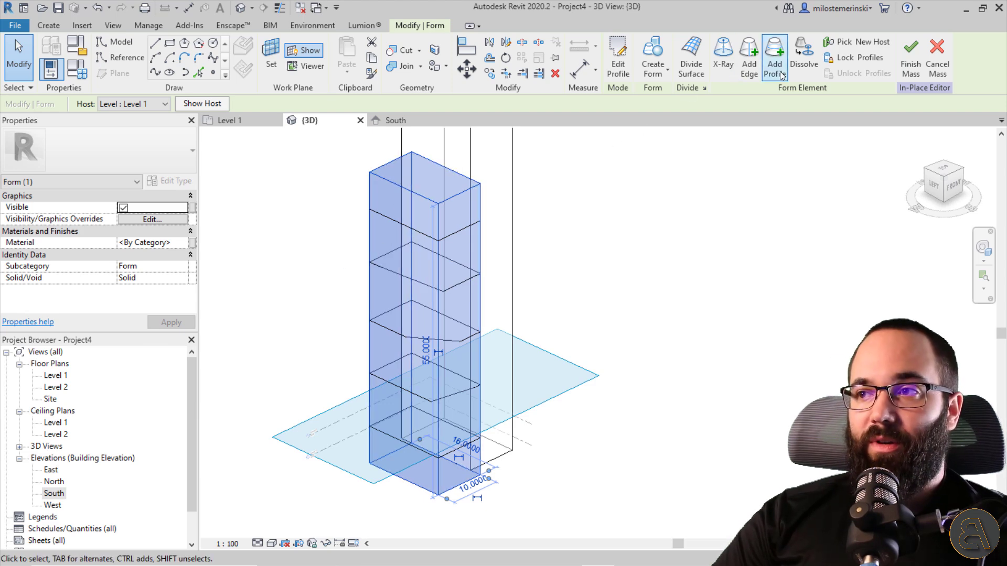
pyautogui.click(804, 59)
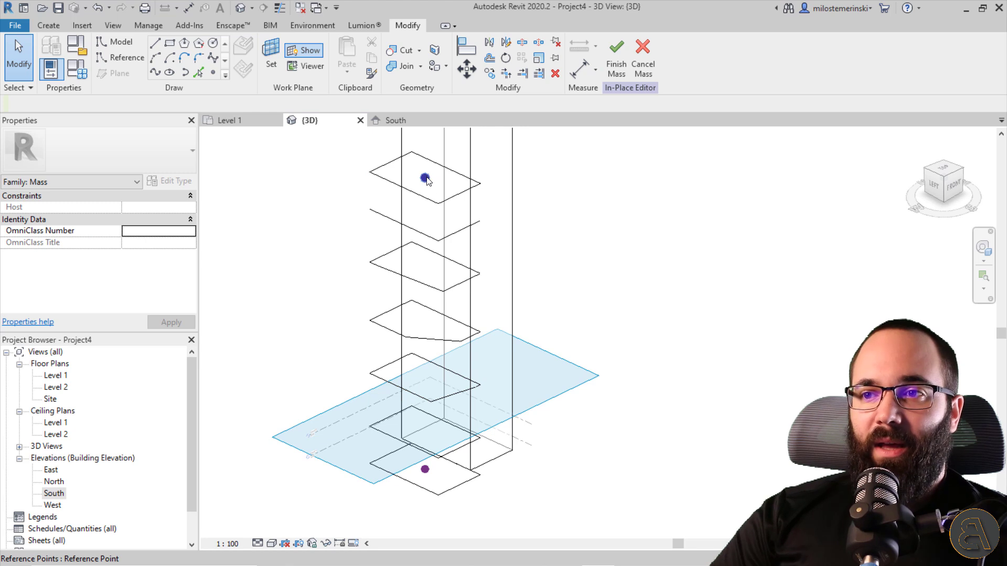
pyautogui.click(426, 178)
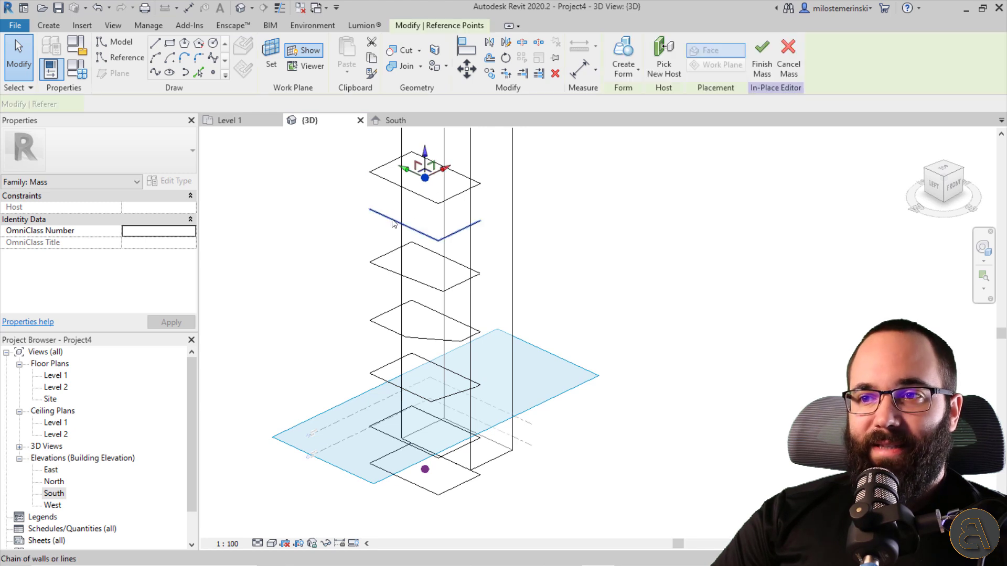
pyautogui.click(342, 222)
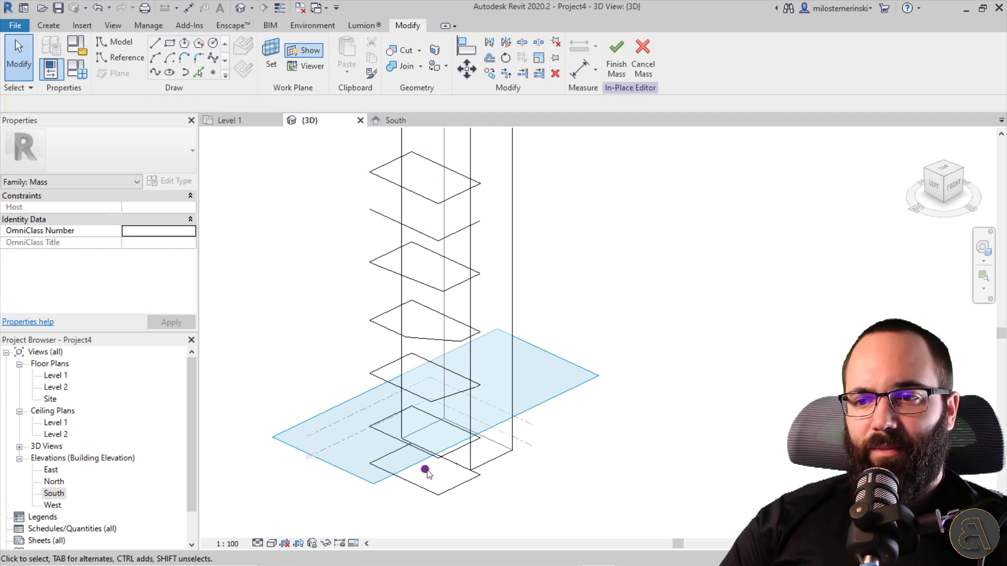
pyautogui.click(246, 307)
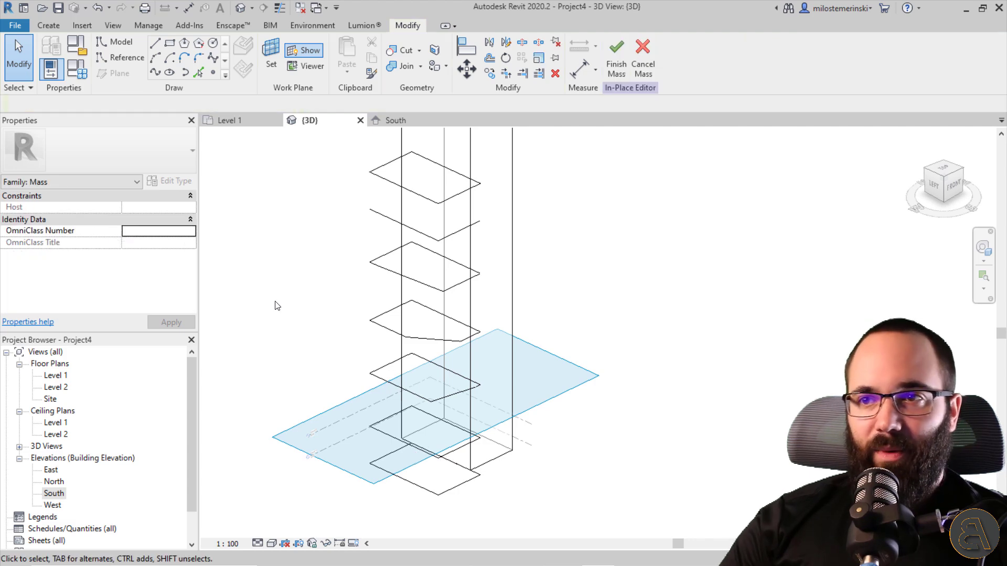
# - Set Reference Plane 5, at the open two-line profile below the top, as the active work plane
pyautogui.moveTo(393, 240); pyautogui.dragTo(360, 263, button='middle')
pyautogui.scroll(2, 360, 252)
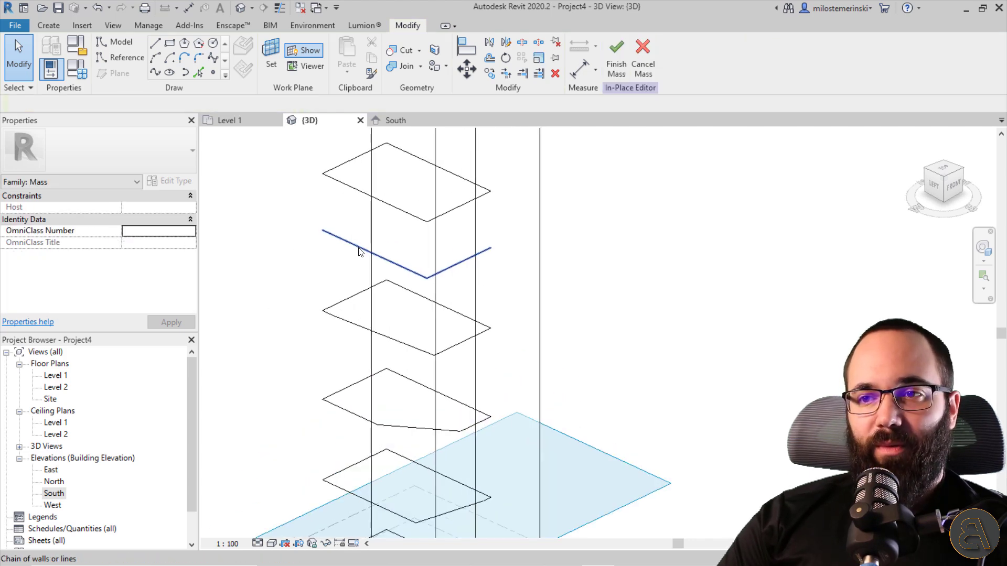
pyautogui.click(265, 67)
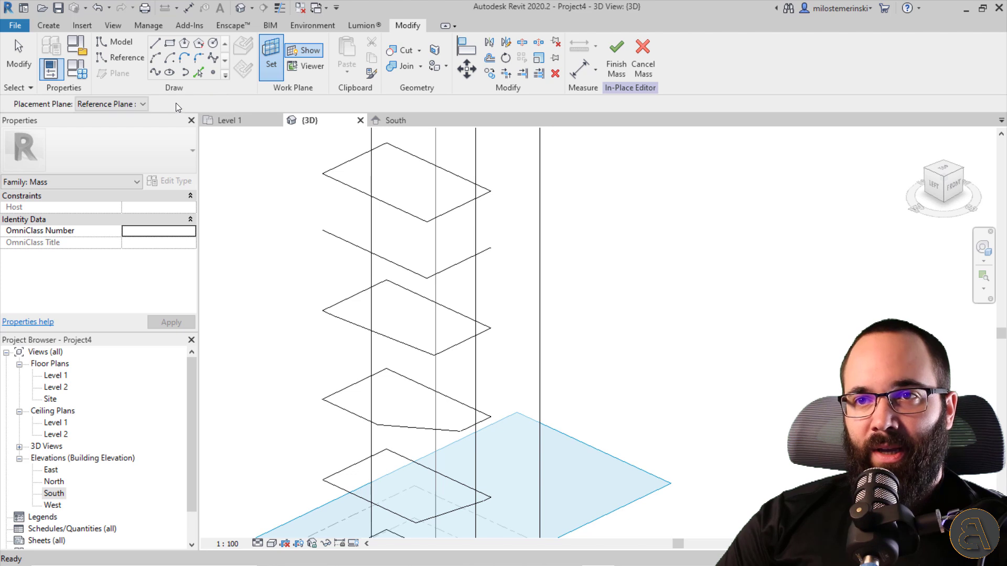
pyautogui.click(110, 105)
pyautogui.click(105, 176)
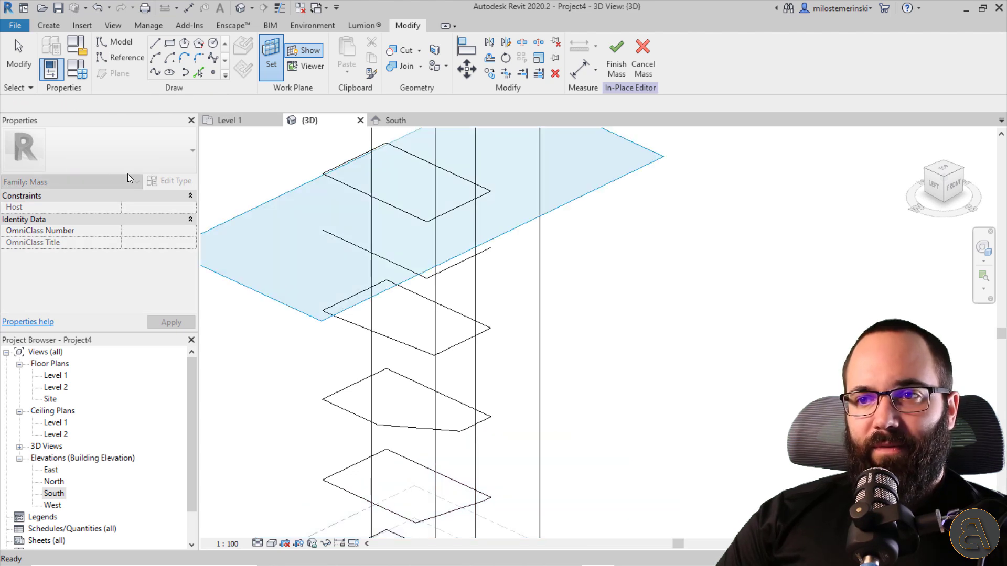
# - Draw north and east lines on Reference Plane 5 from the open profile's two free ends so they meet at the northeast corner
pyautogui.press('l')
pyautogui.press('i')
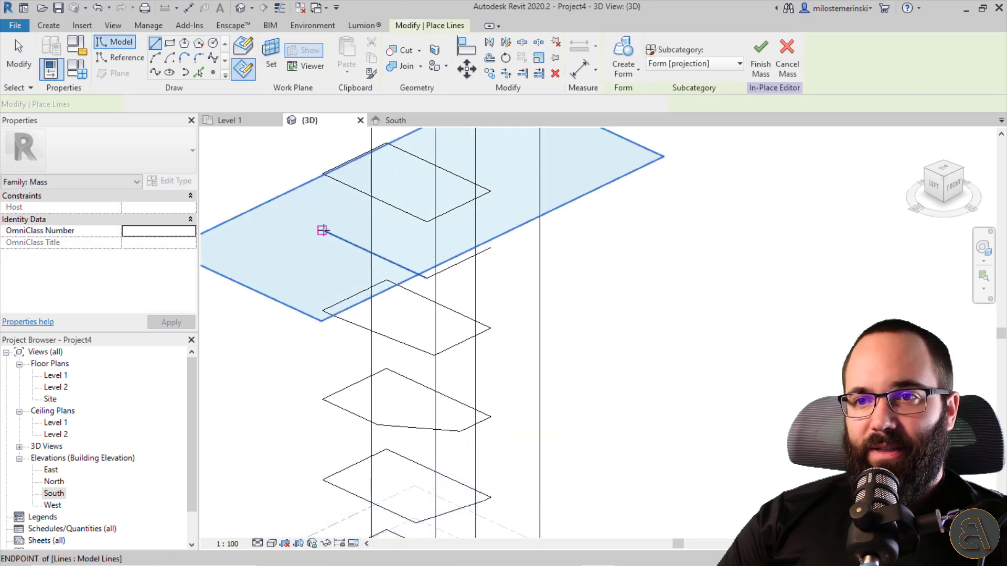
pyautogui.click(323, 229)
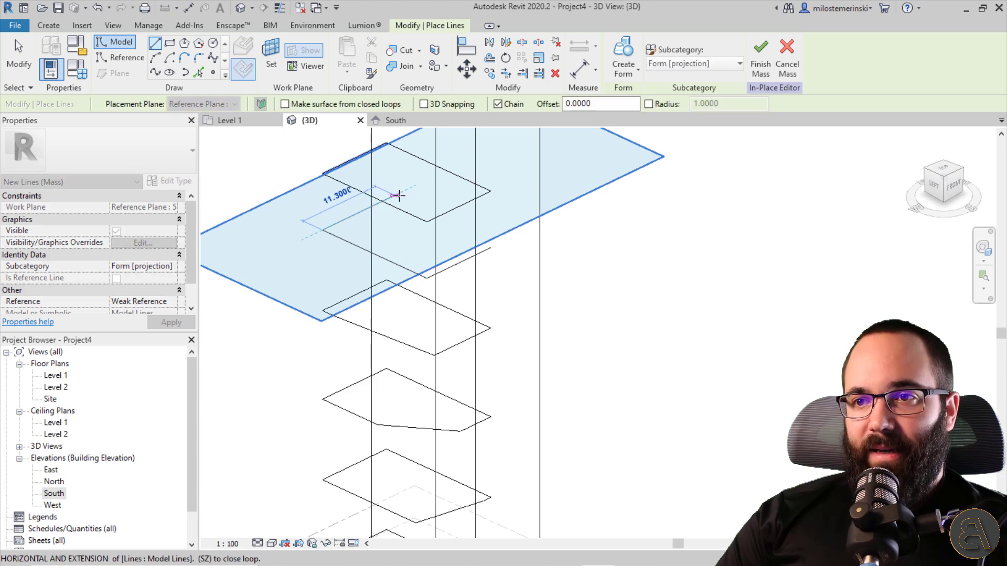
pyautogui.click(400, 193)
pyautogui.press('Escape')
pyautogui.click(491, 248)
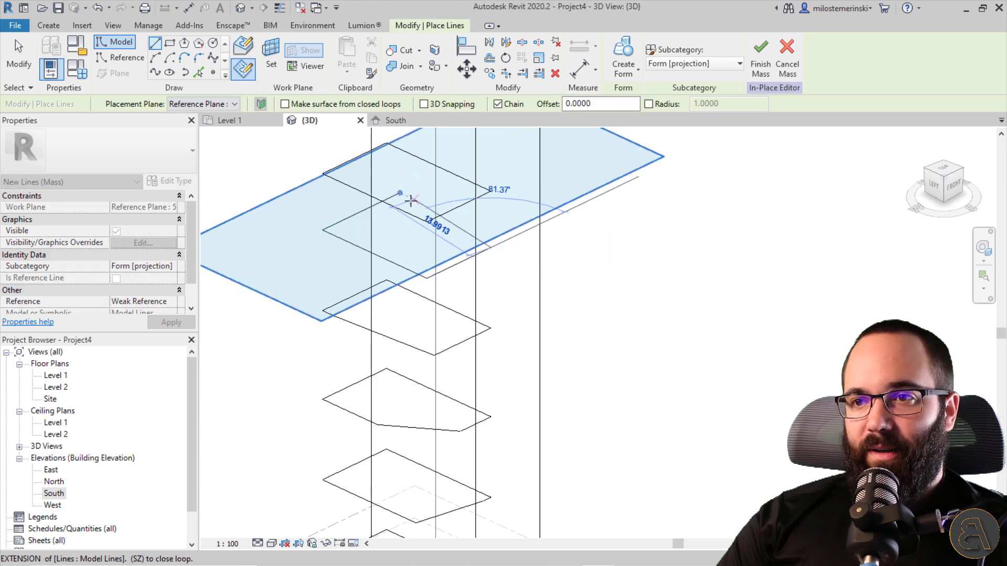
pyautogui.click(387, 199)
pyautogui.click(395, 197)
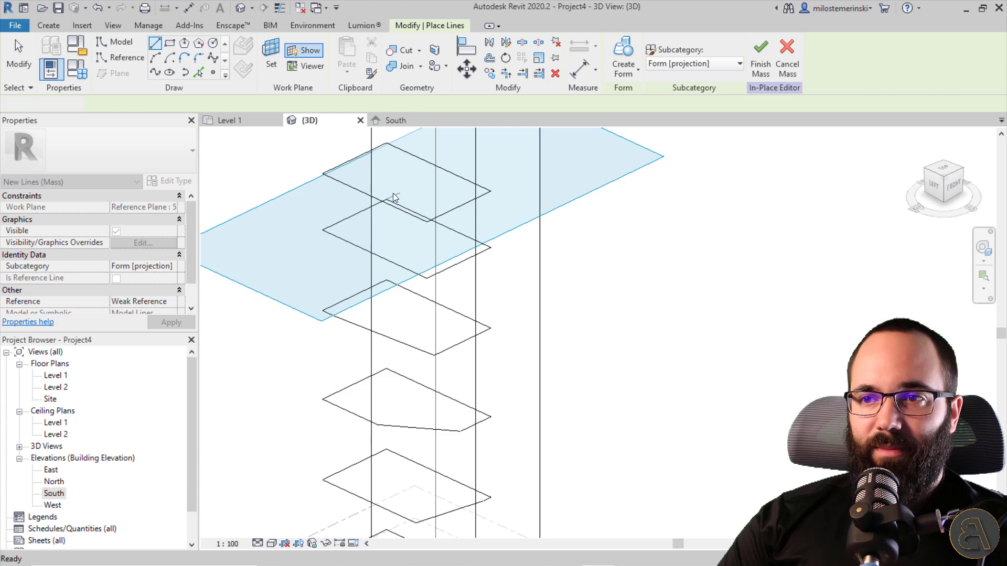
pyautogui.press('Escape')
pyautogui.press('Escape')
# - Pull the overshooting end of the north line back to the northeast corner and check that the profile forms one closed chain
pyautogui.scroll(4, 396, 195)
pyautogui.press('Tab')
pyautogui.click(399, 186)
pyautogui.moveTo(399, 185); pyautogui.dragTo(372, 199)
pyautogui.click(326, 234)
pyautogui.press('Tab')
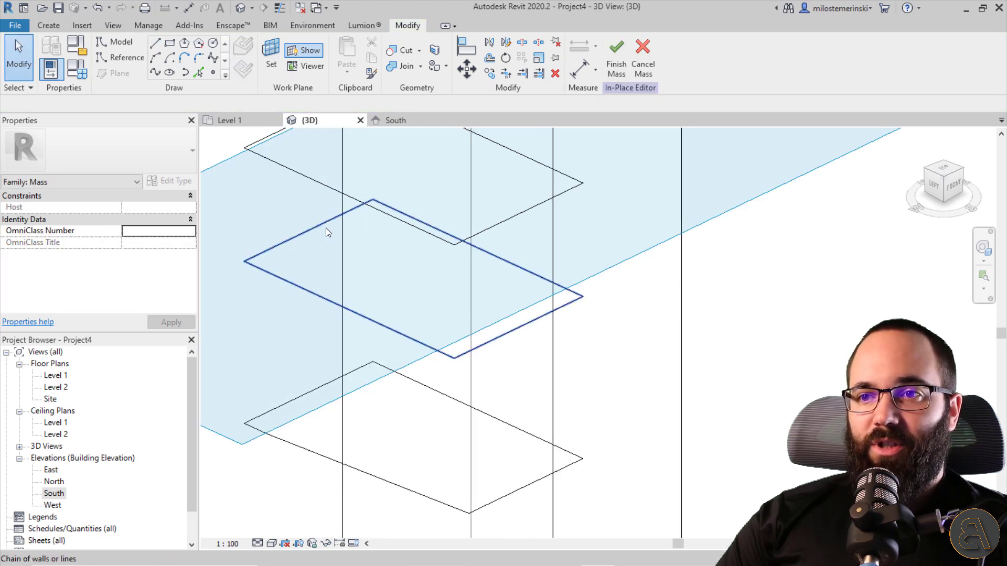
pyautogui.scroll(-3, 396, 237)
pyautogui.moveTo(393, 268); pyautogui.dragTo(399, 204, button='middle')
pyautogui.moveTo(429, 325); pyautogui.dragTo(404, 209, button='middle')
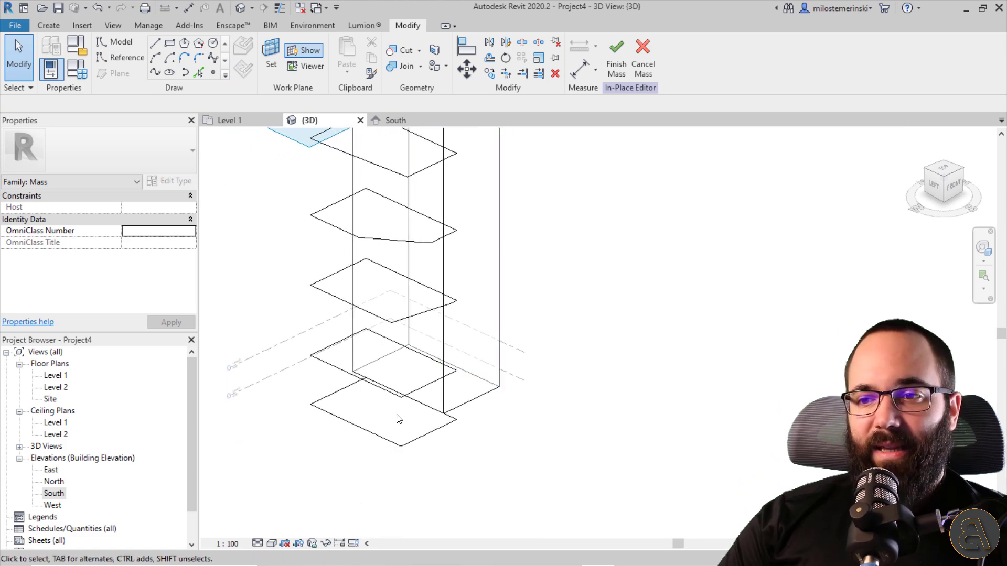
pyautogui.moveTo(461, 334); pyautogui.dragTo(438, 460, button='middle')
pyautogui.scroll(-2, 438, 460)
pyautogui.scroll(-1, 321, 172)
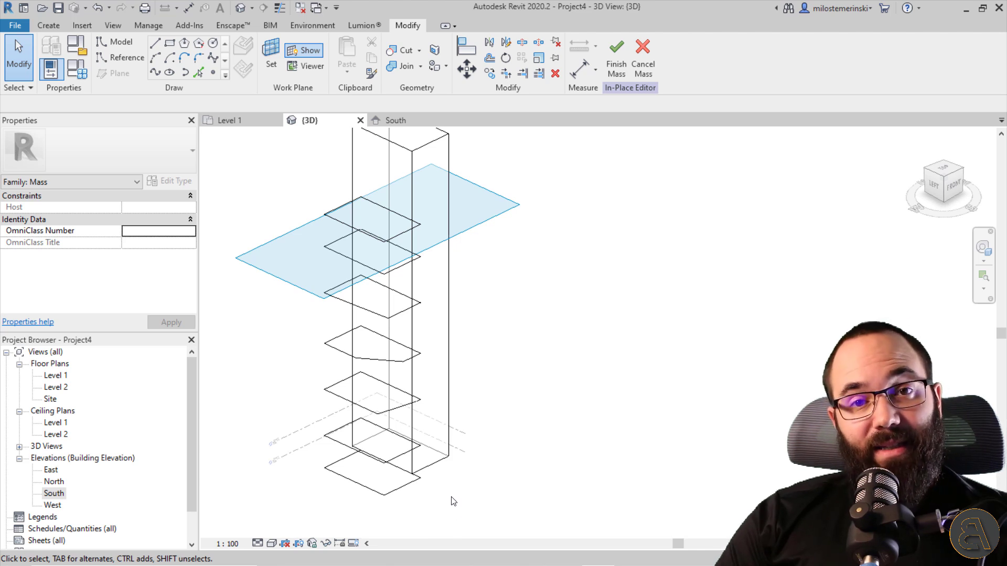
# - Split the bottom profile's south line about 0.015 from its southeast corner
pyautogui.moveTo(406, 497); pyautogui.dragTo(409, 474, button='middle')
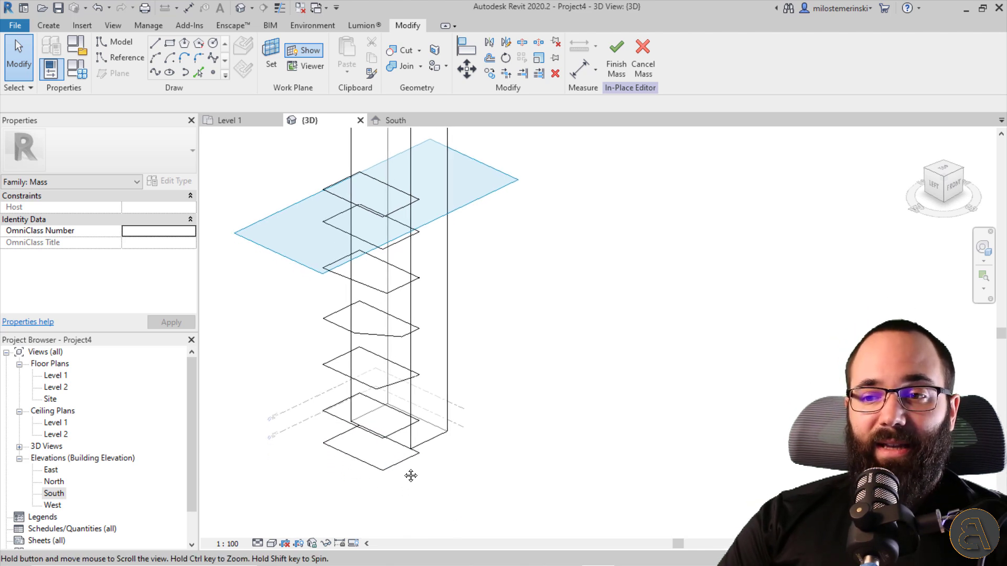
pyautogui.scroll(2, 405, 440)
pyautogui.scroll(3, 320, 404)
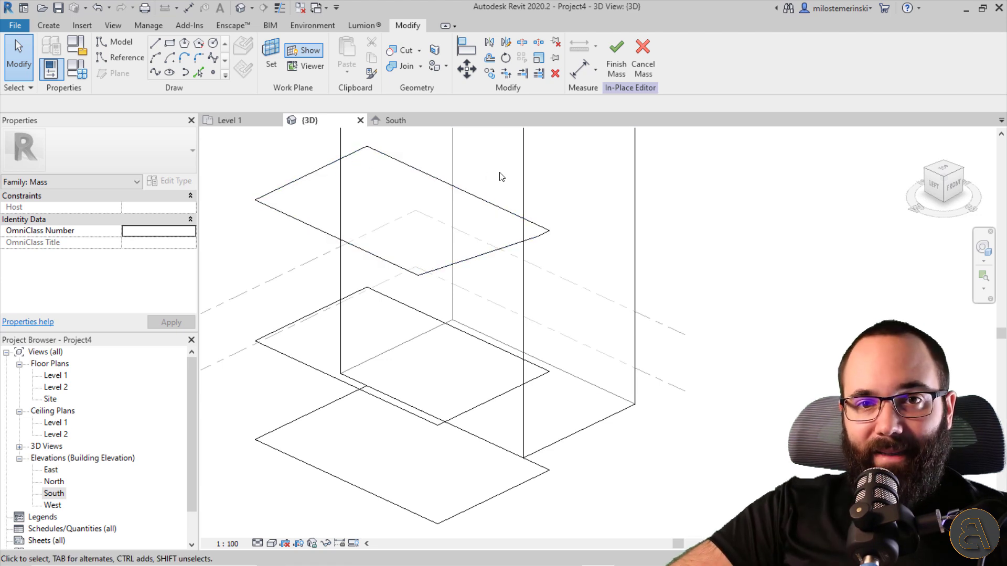
pyautogui.click(521, 43)
pyautogui.scroll(4, 529, 348)
pyautogui.scroll(3, 533, 345)
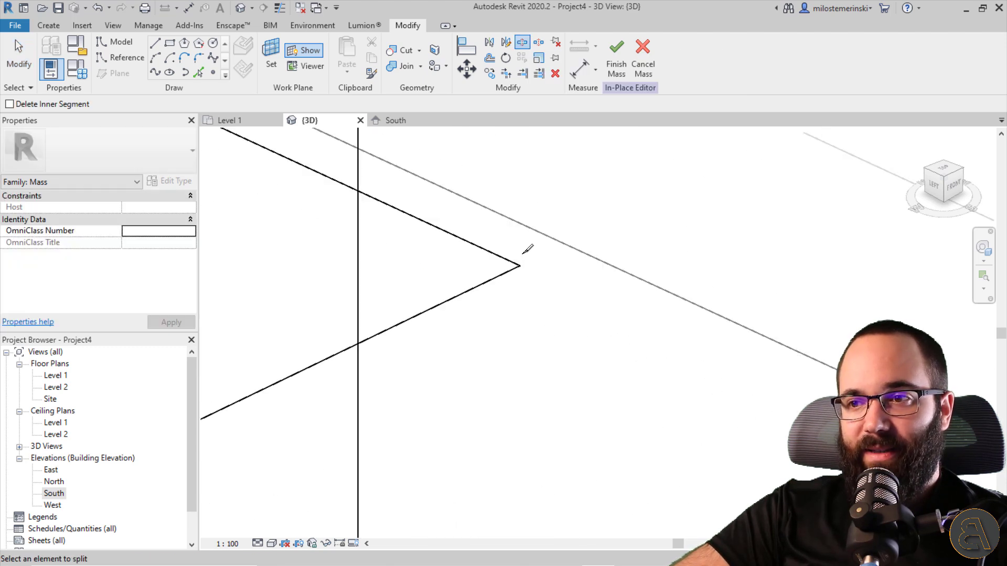
pyautogui.scroll(2, 523, 265)
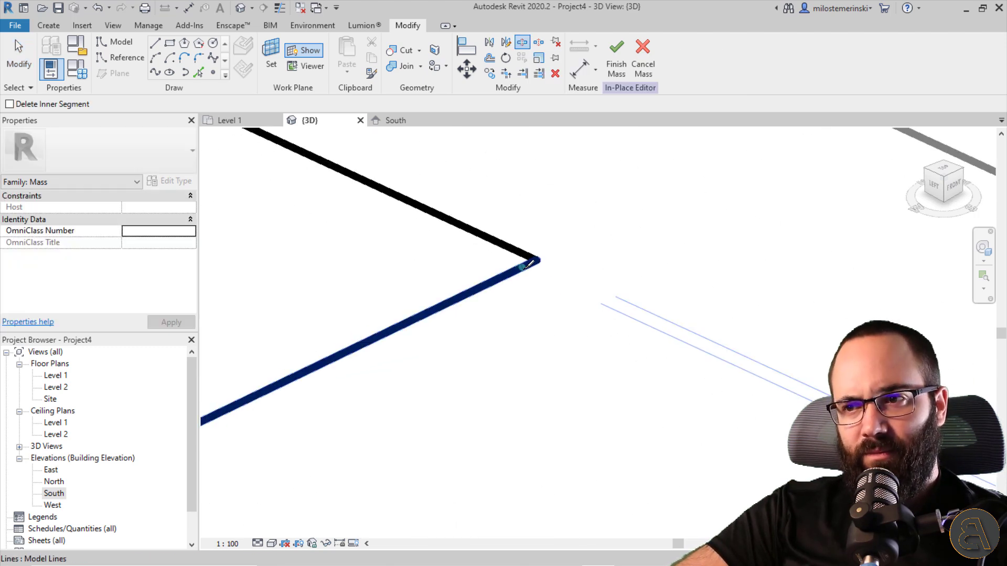
pyautogui.click(533, 262)
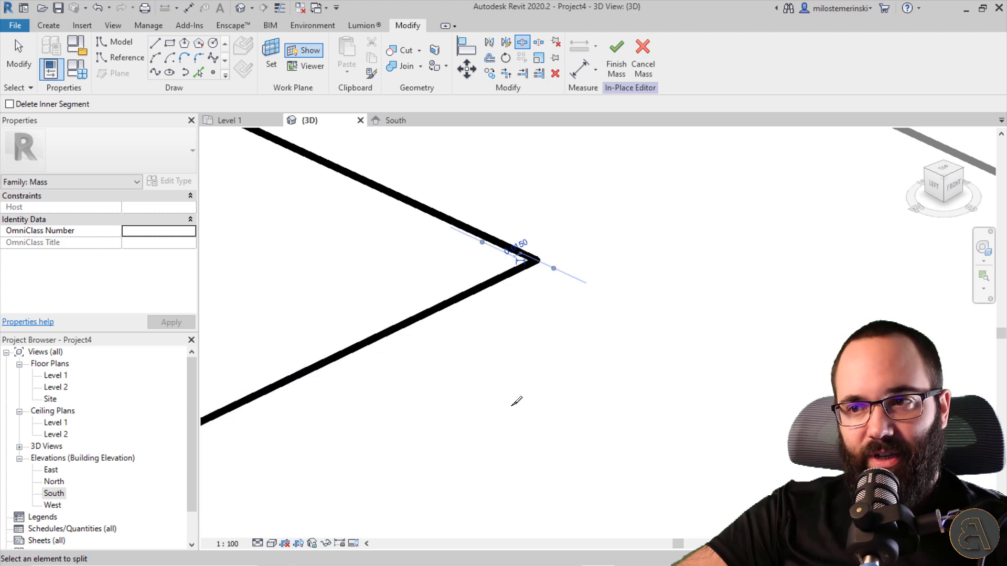
pyautogui.scroll(-5, 438, 321)
pyautogui.scroll(5, 438, 321)
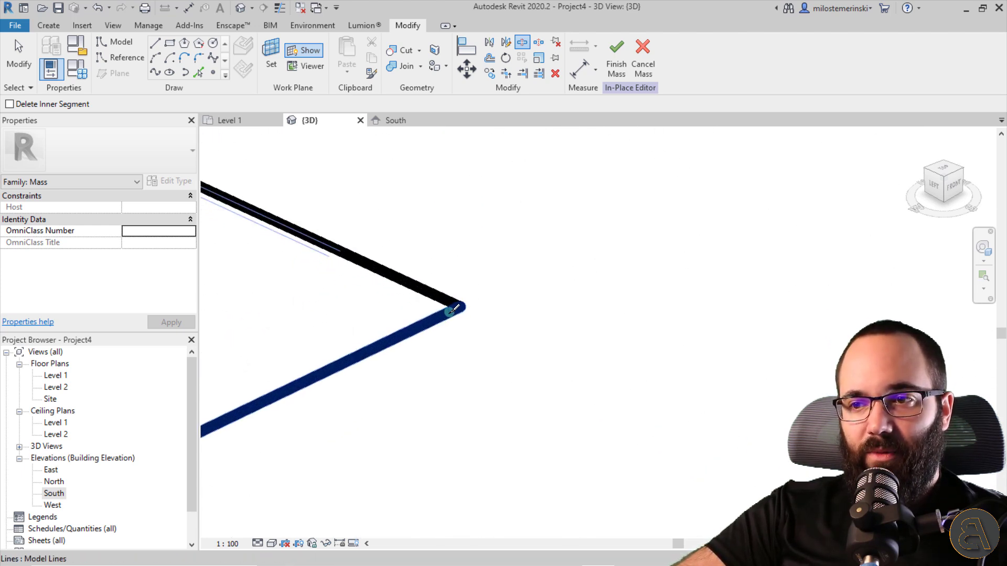
pyautogui.scroll(-5, 454, 308)
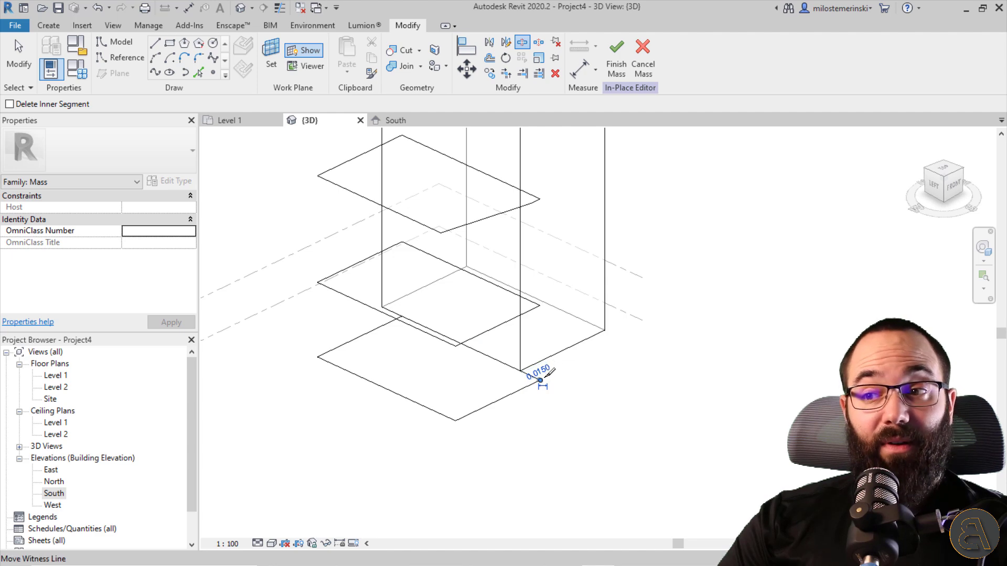
pyautogui.scroll(2, 549, 373)
pyautogui.scroll(-4, 528, 419)
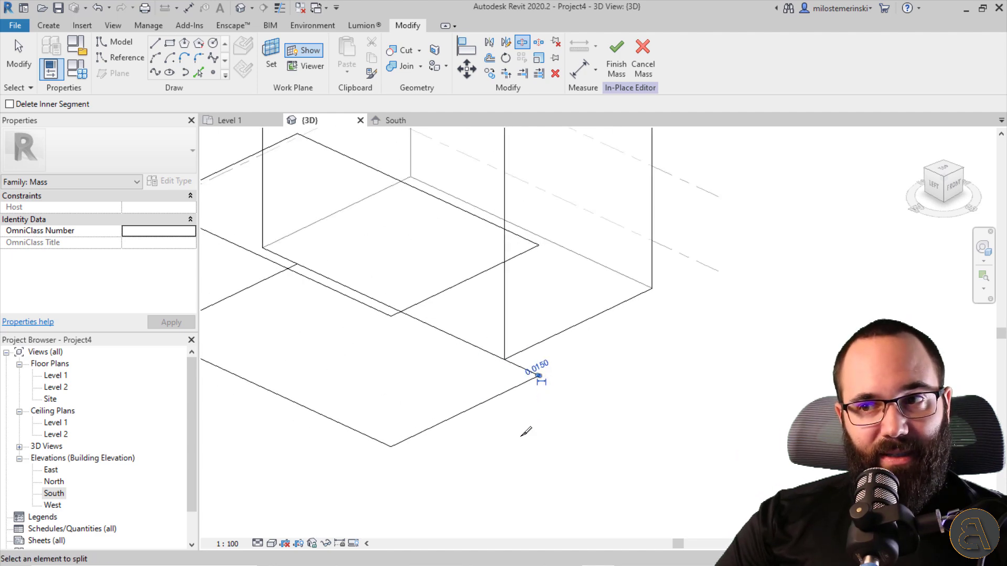
# - Split the top profile's west line right beside its northwest corner and hide the work plane display
pyautogui.moveTo(397, 366); pyautogui.dragTo(449, 498, button='middle')
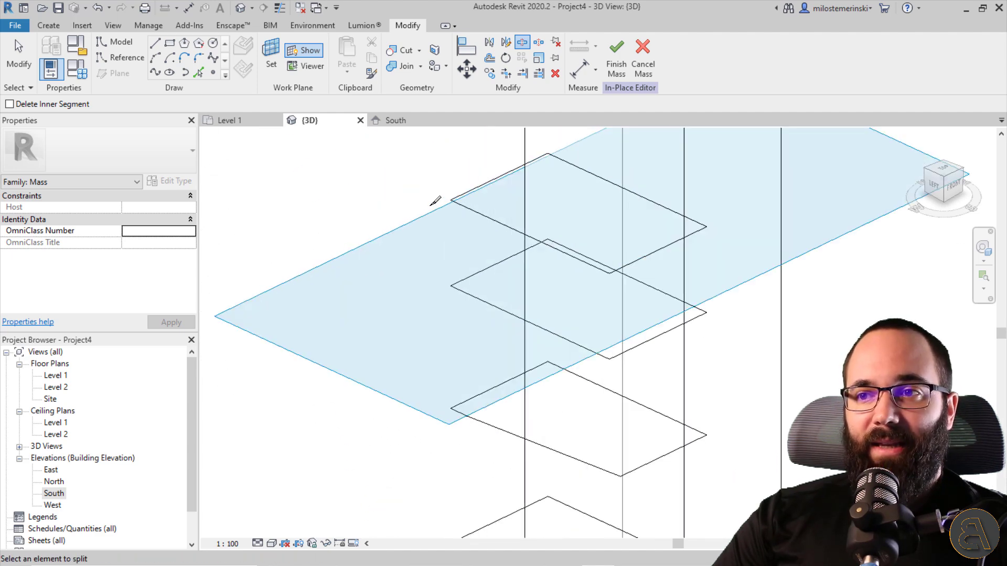
pyautogui.scroll(5, 463, 204)
pyautogui.scroll(2, 464, 198)
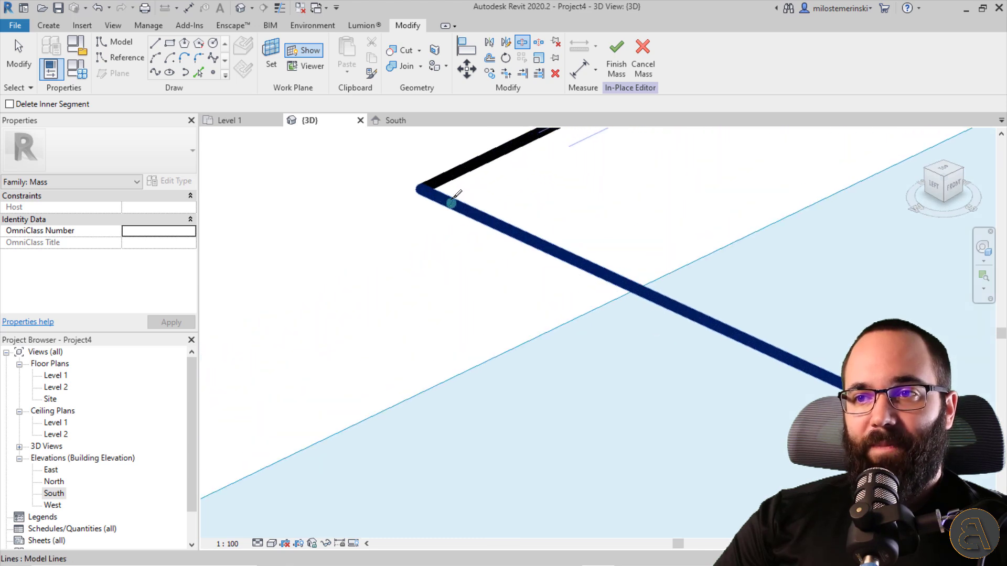
pyautogui.click(429, 194)
pyautogui.scroll(-7, 398, 236)
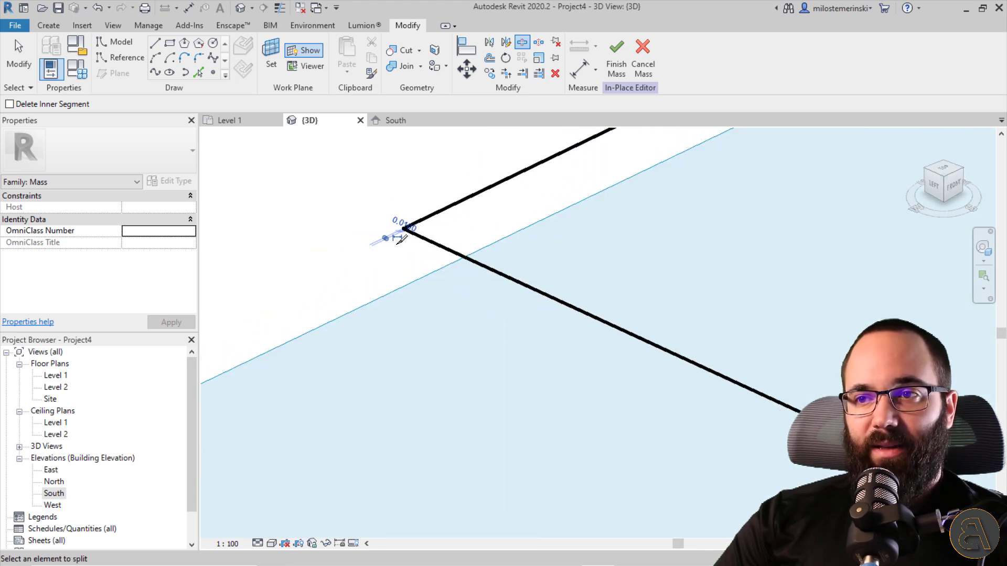
pyautogui.moveTo(481, 433); pyautogui.dragTo(482, 199, button='middle')
pyautogui.scroll(-3, 482, 194)
pyautogui.scroll(5, 481, 361)
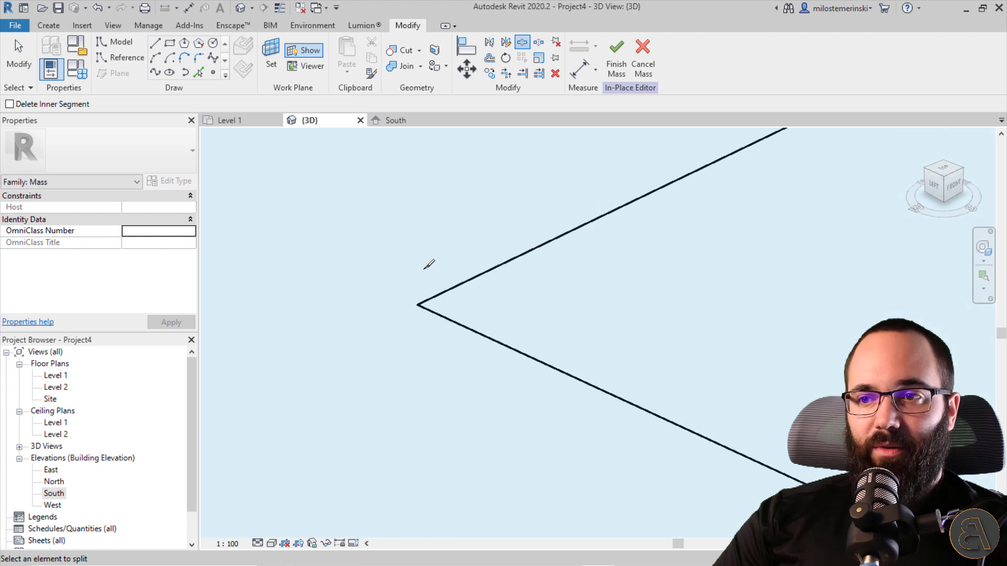
pyautogui.scroll(-5, 399, 293)
pyautogui.scroll(-4, 368, 270)
pyautogui.press('Escape')
pyautogui.scroll(-3, 410, 277)
pyautogui.scroll(2, 443, 358)
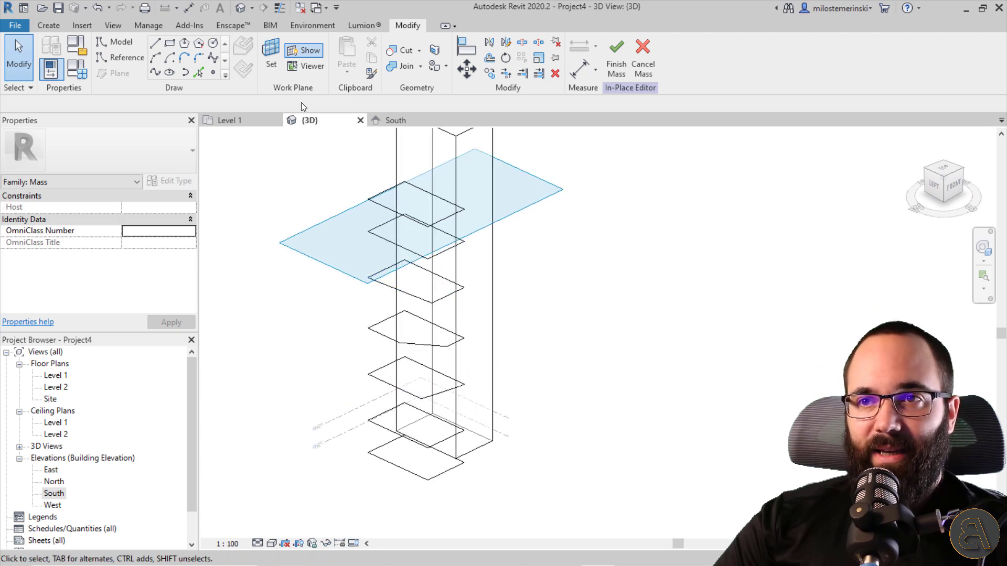
pyautogui.click(309, 51)
# - Create one solid form from the two lowest profiles and another from the two topmost profiles
pyautogui.moveTo(371, 209); pyautogui.dragTo(368, 221, button='middle')
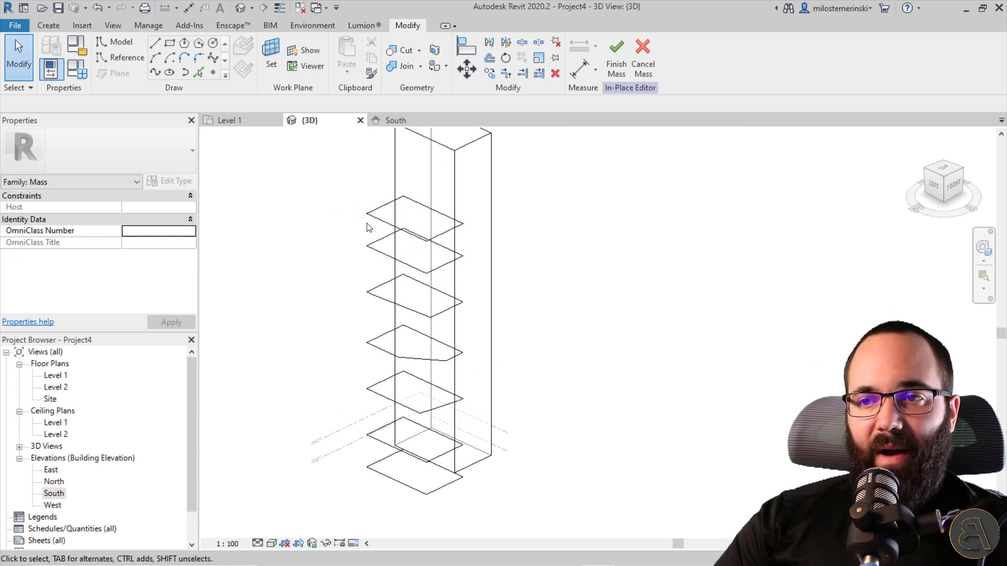
pyautogui.keyDown('shift'); pyautogui.moveTo(364, 427); pyautogui.dragTo(367, 406, button='middle'); pyautogui.keyUp('shift')
pyautogui.moveTo(338, 419); pyautogui.dragTo(487, 525)
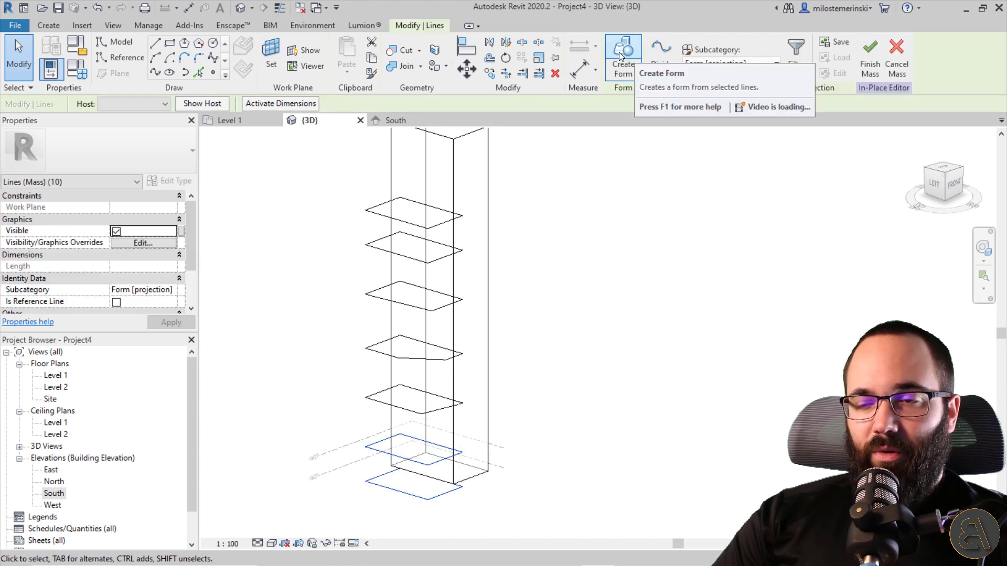
pyautogui.click(619, 52)
pyautogui.press('Escape')
pyautogui.moveTo(325, 179); pyautogui.dragTo(502, 268)
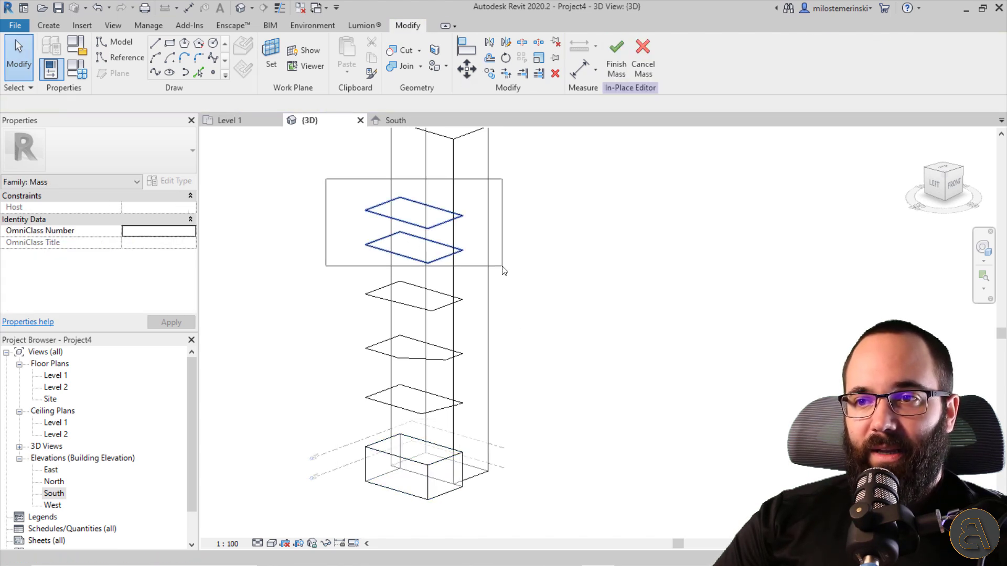
pyautogui.click(622, 56)
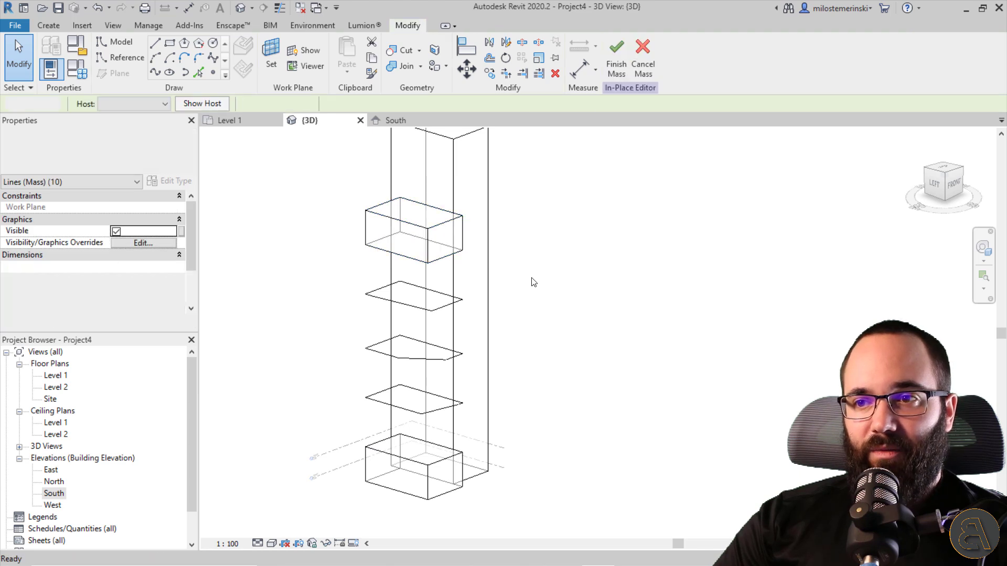
# - Create a form from the upper block's bottom face and the two profiles directly below it
pyautogui.keyDown('shift'); pyautogui.moveTo(426, 290); pyautogui.dragTo(392, 154, button='middle'); pyautogui.keyUp('shift')
pyautogui.scroll(2, 459, 300)
pyautogui.scroll(1, 459, 299)
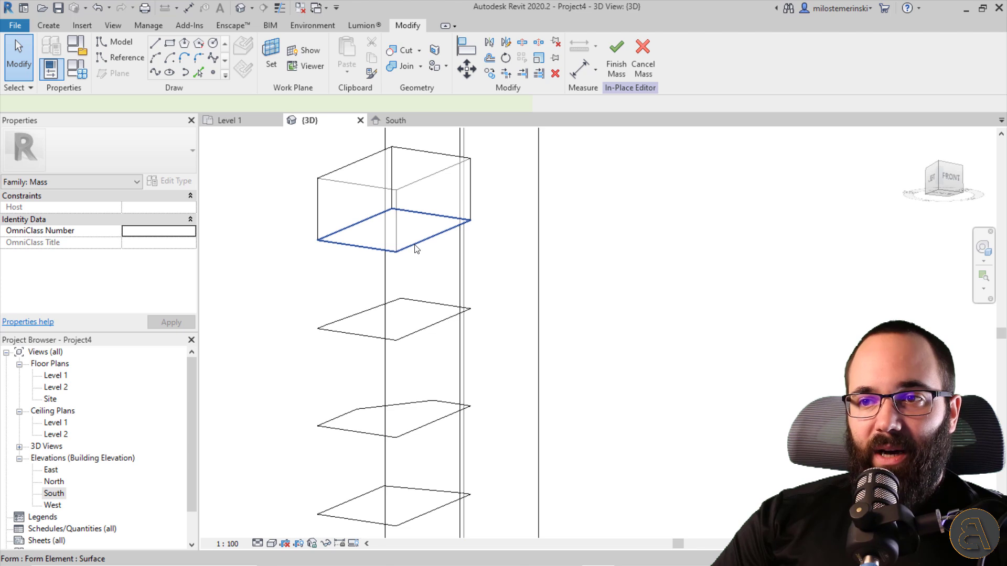
pyautogui.click(414, 248)
pyautogui.scroll(-3, 422, 267)
pyautogui.keyDown('ctrl'); pyautogui.click(430, 296); pyautogui.keyUp('ctrl')
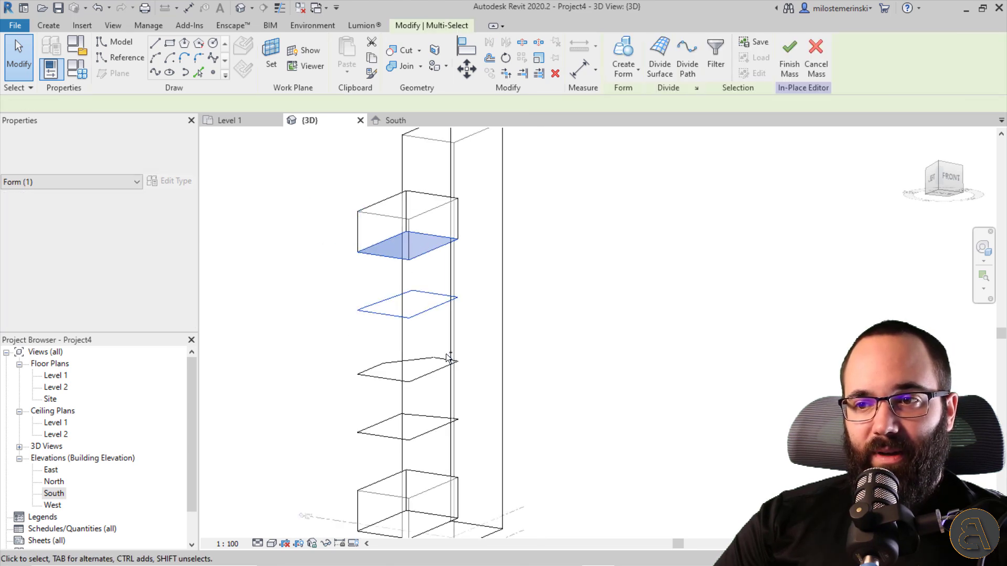
pyautogui.keyDown('ctrl'); pyautogui.click(451, 361); pyautogui.keyUp('ctrl')
pyautogui.click(621, 67)
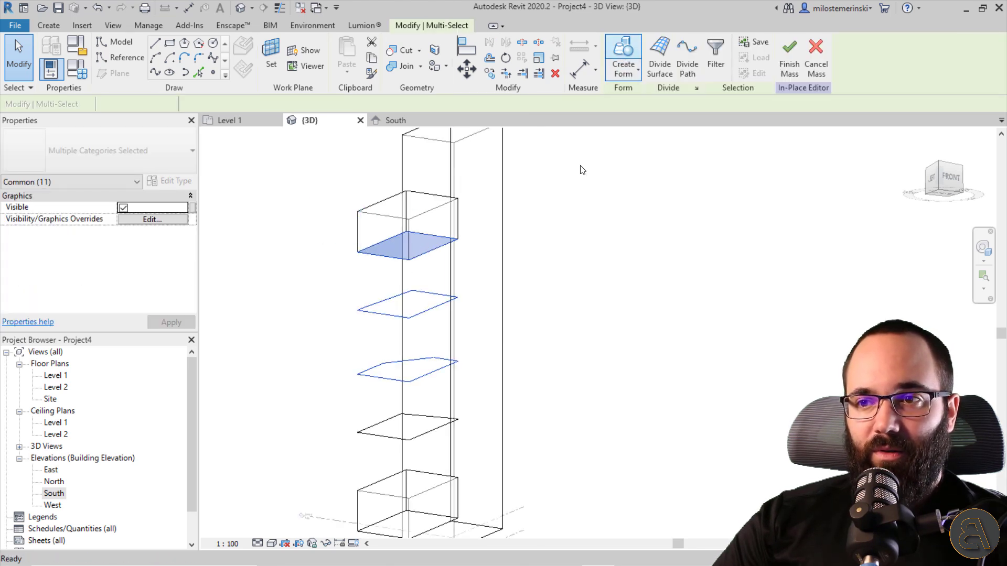
# - Create a form from the lower block's top face, the remaining profile above it and the bottom face of the curved upper form
pyautogui.keyDown('shift'); pyautogui.moveTo(452, 342); pyautogui.dragTo(405, 441, button='middle'); pyautogui.keyUp('shift')
pyautogui.click(394, 422)
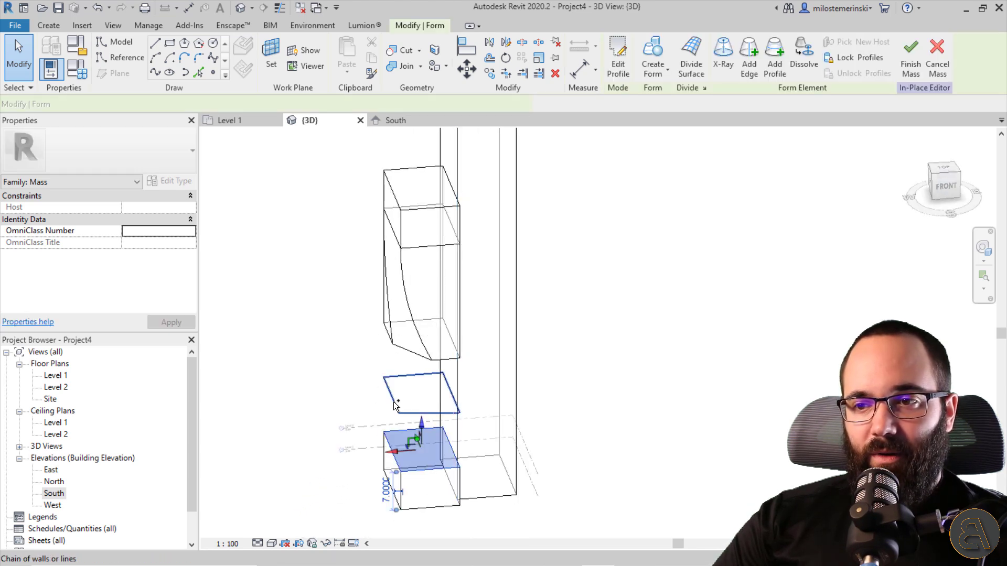
pyautogui.keyDown('ctrl'); pyautogui.click(405, 376); pyautogui.keyUp('ctrl')
pyautogui.keyDown('shift'); pyautogui.moveTo(408, 361); pyautogui.dragTo(420, 341, button='middle'); pyautogui.keyUp('shift')
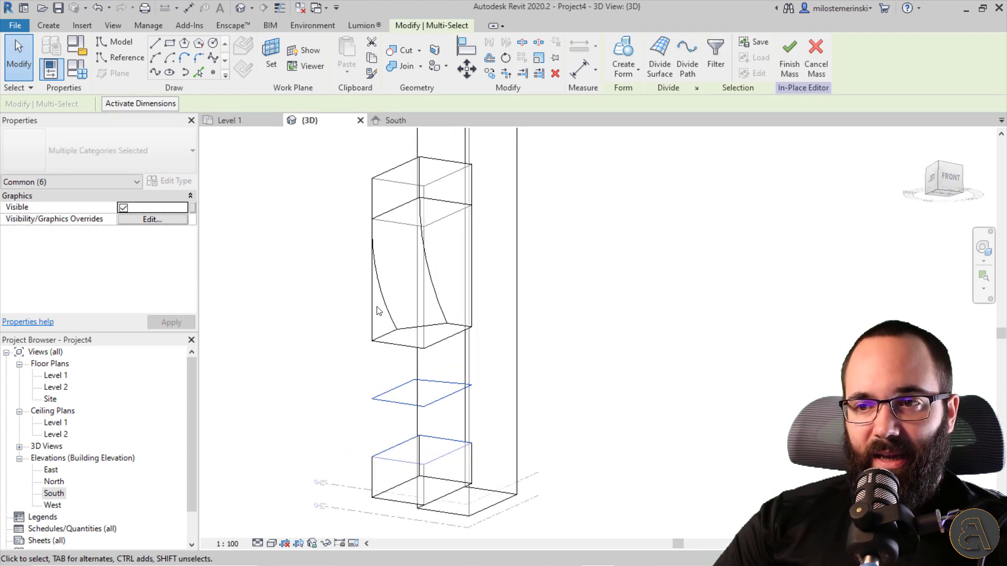
pyautogui.scroll(3, 436, 372)
pyautogui.keyDown('ctrl'); pyautogui.click(443, 369); pyautogui.keyUp('ctrl')
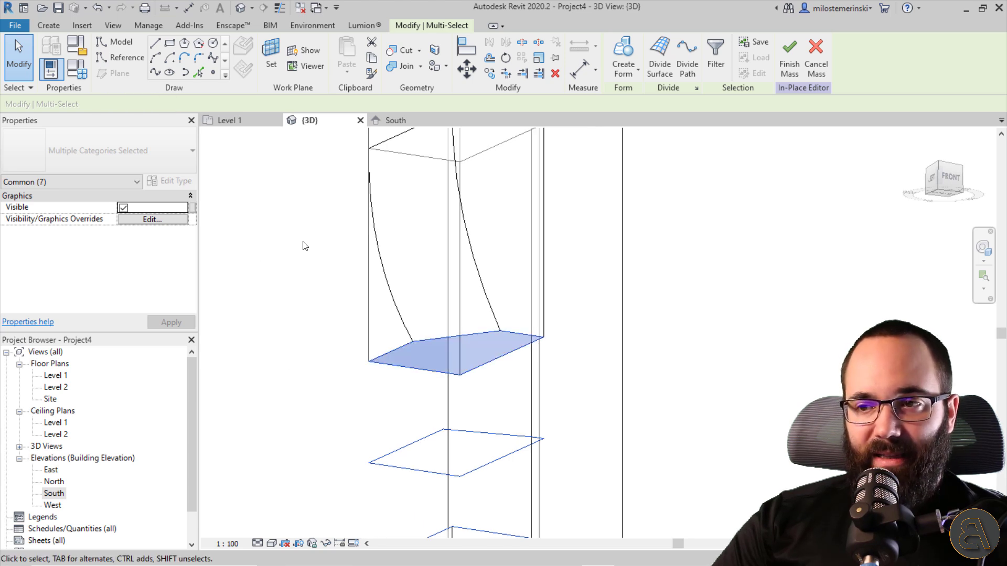
pyautogui.scroll(-3, 315, 289)
pyautogui.keyDown('shift'); pyautogui.moveTo(326, 329); pyautogui.dragTo(549, 158, button='middle'); pyautogui.keyUp('shift')
pyautogui.click(624, 57)
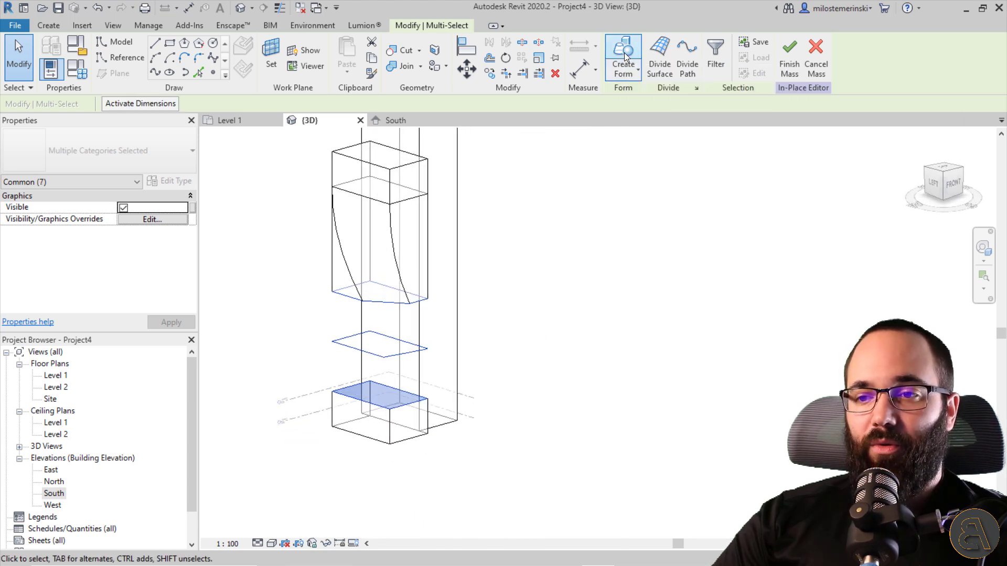
pyautogui.press('Escape')
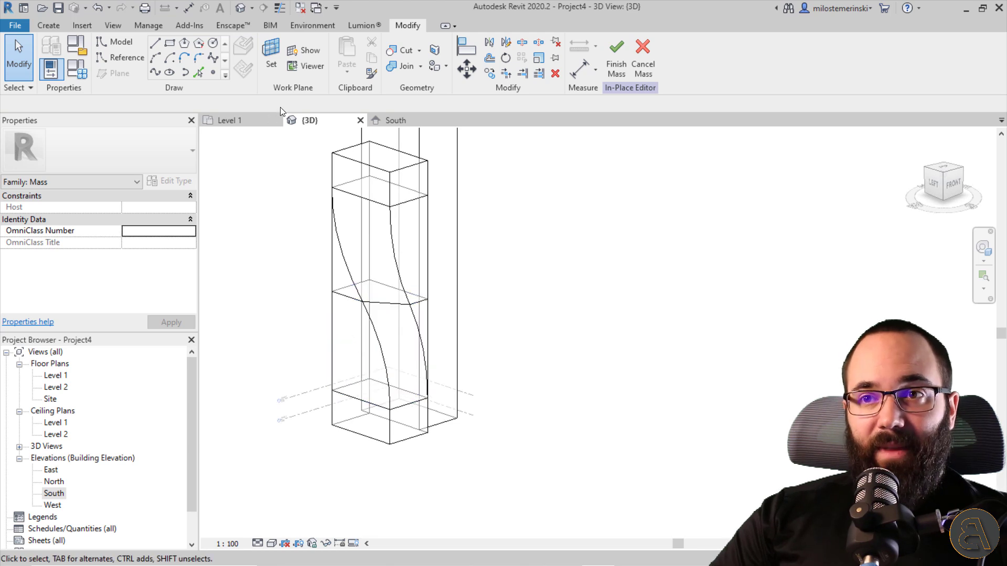
# - Join the shorter tower's four stacked forms into one solid geometry
pyautogui.click(405, 67)
pyautogui.click(336, 179)
pyautogui.click(329, 207)
pyautogui.click(331, 292)
pyautogui.click(329, 305)
pyautogui.click(335, 329)
pyautogui.click(330, 404)
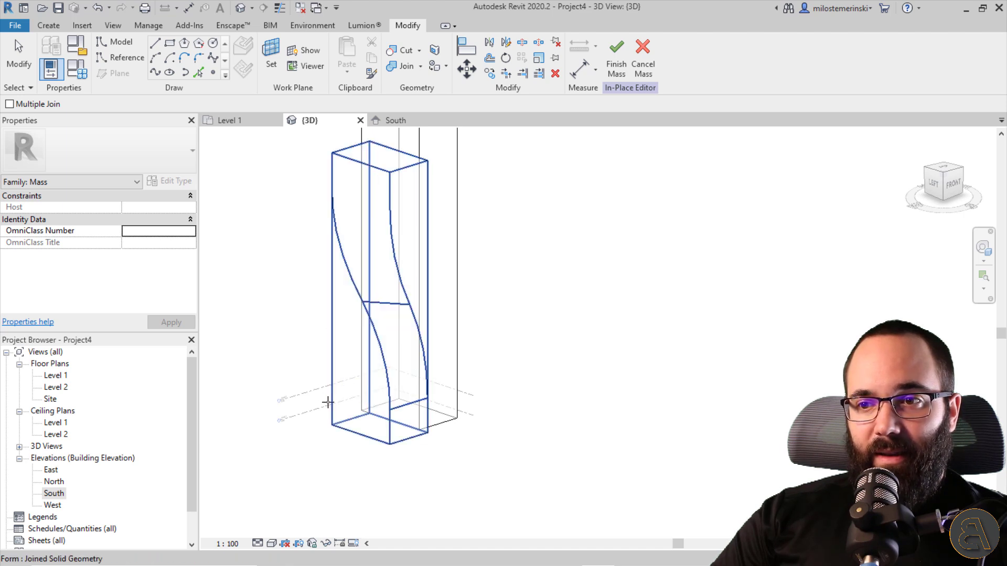
pyautogui.press('Escape')
pyautogui.keyDown('shift'); pyautogui.moveTo(407, 309); pyautogui.dragTo(428, 450, button='middle'); pyautogui.keyUp('shift')
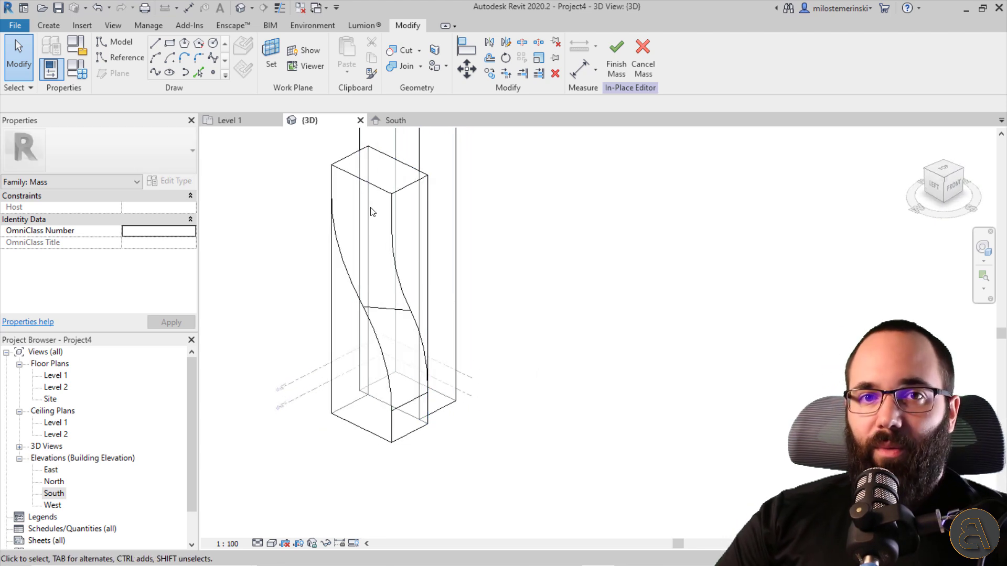
pyautogui.keyDown('shift'); pyautogui.moveTo(535, 386); pyautogui.dragTo(413, 341, button='middle'); pyautogui.keyUp('shift')
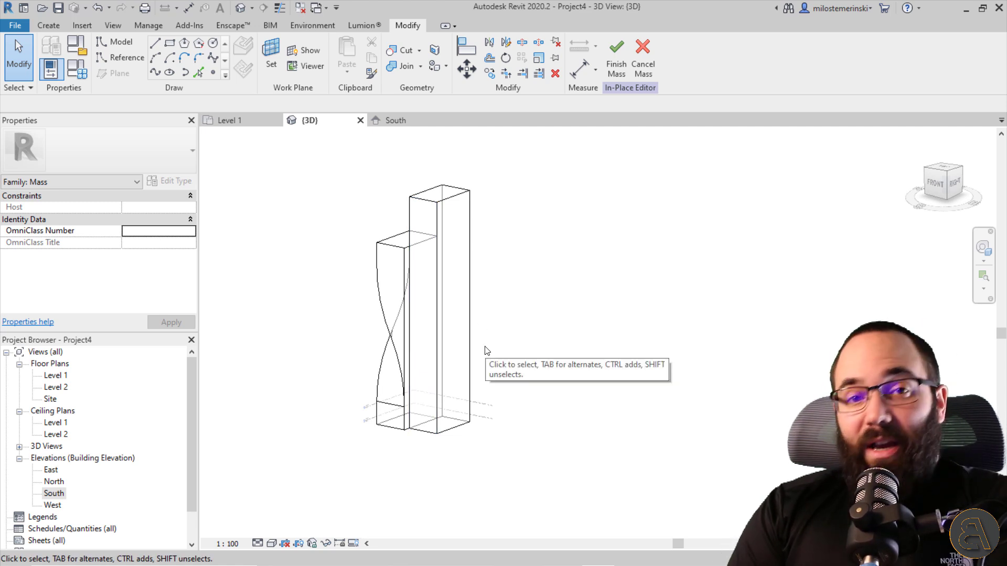
pyautogui.keyDown('shift'); pyautogui.moveTo(366, 360); pyautogui.dragTo(472, 332, button='middle'); pyautogui.keyUp('shift')
pyautogui.scroll(3, 468, 328)
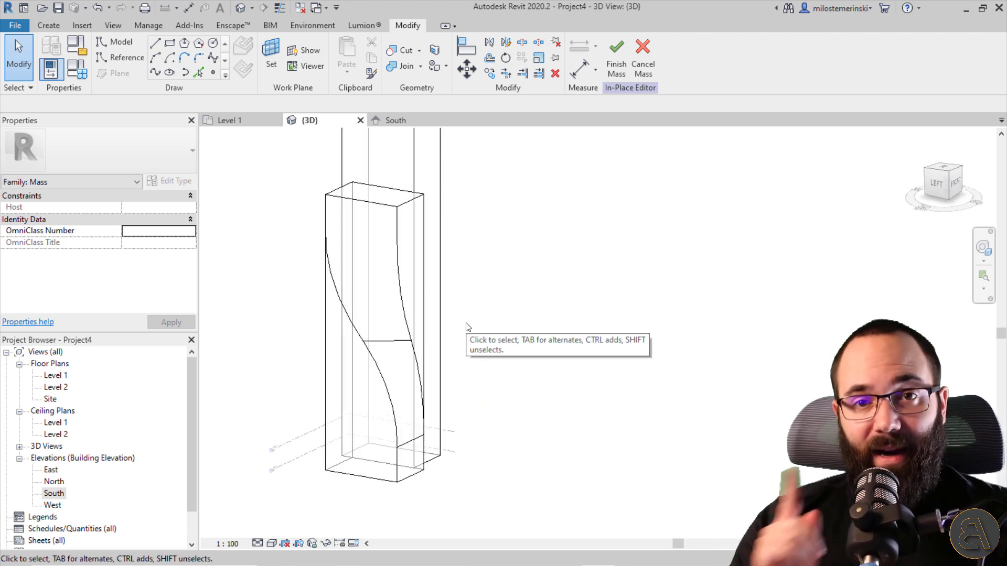